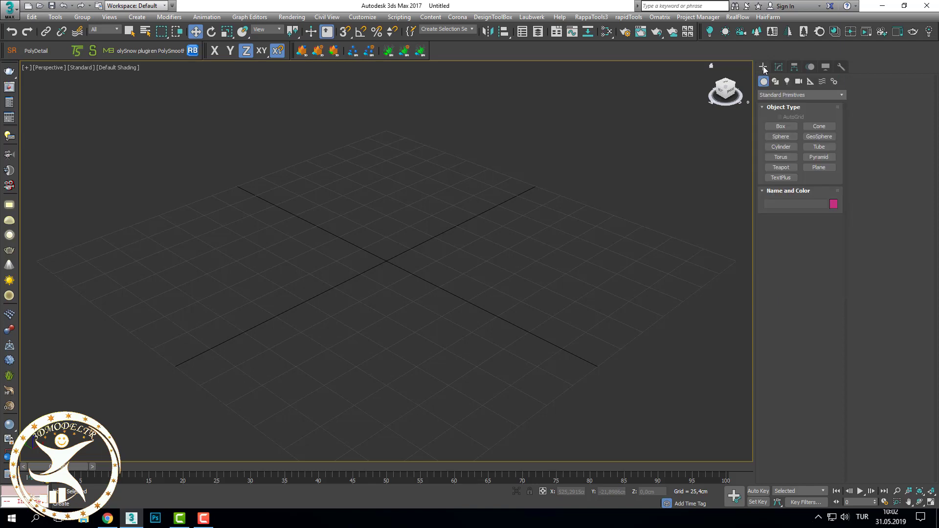
- Start a Line spline in the Top view with its first vertex at the origin
click(776, 82)
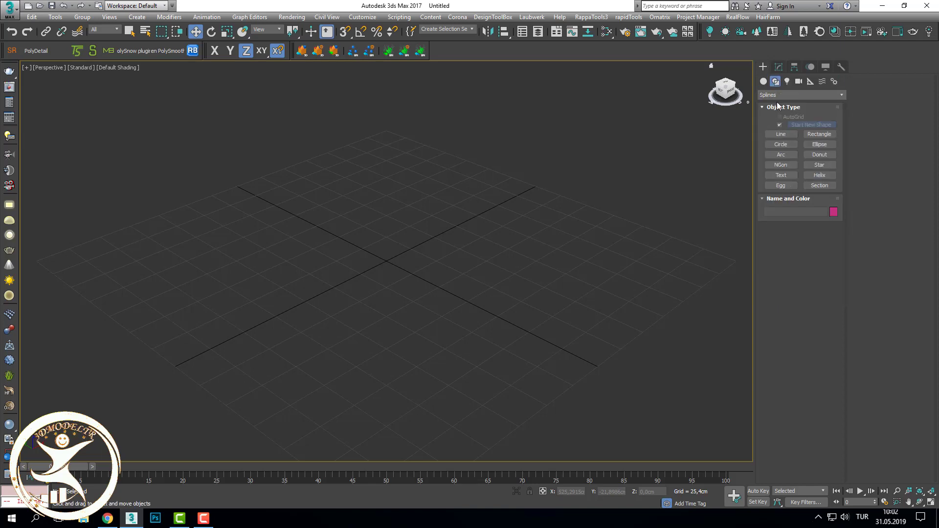
click(782, 134)
key(t)
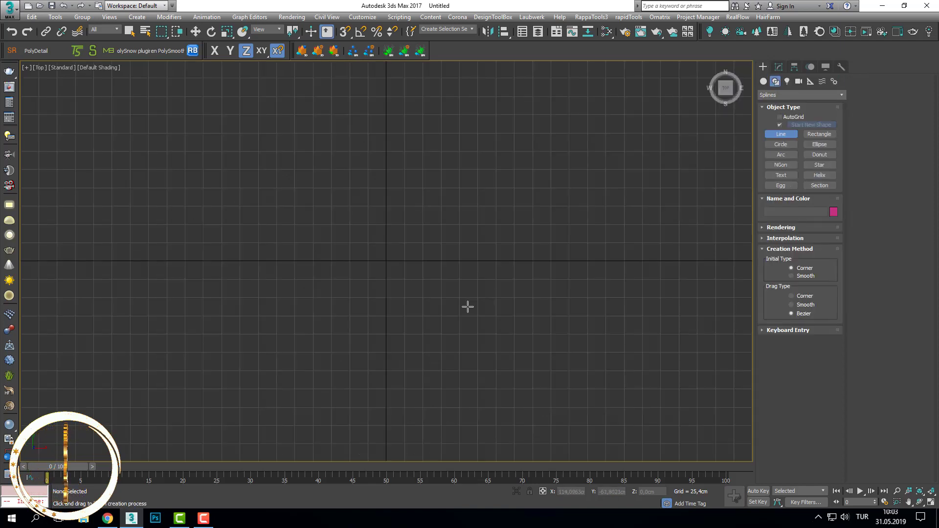
click(386, 259)
middle_drag(383, 172, 387, 260)
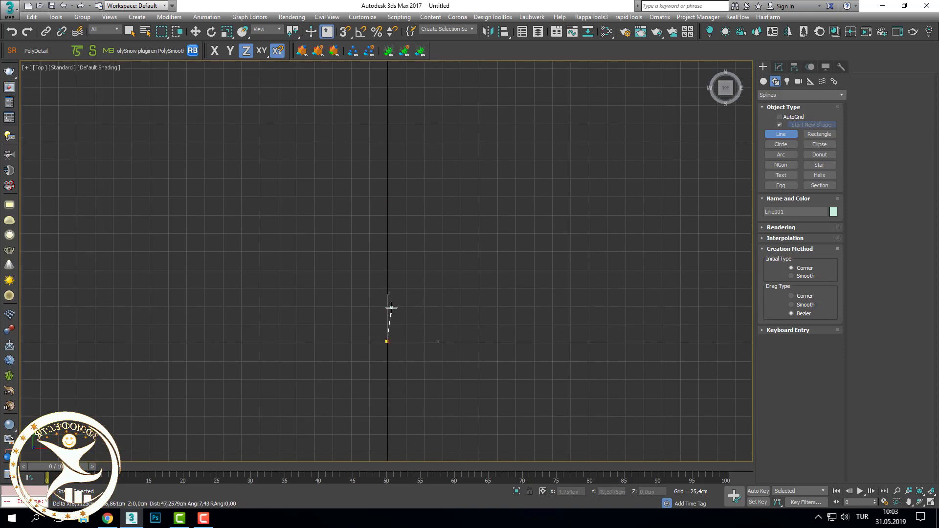
- Continue the profile with a horizontal base, a vertical upright and zigzag upper segments
scroll(392, 307, up, 2)
scroll(394, 352, up, 5)
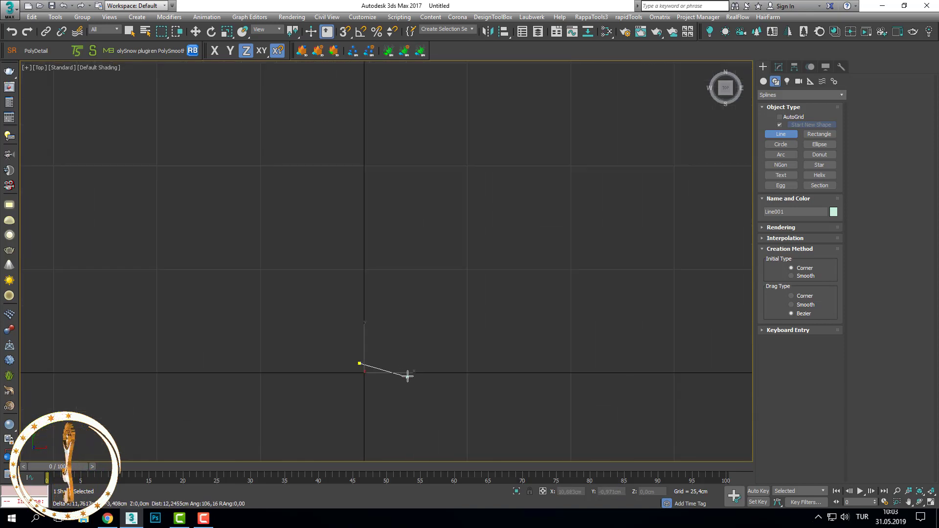
shift+click(435, 364)
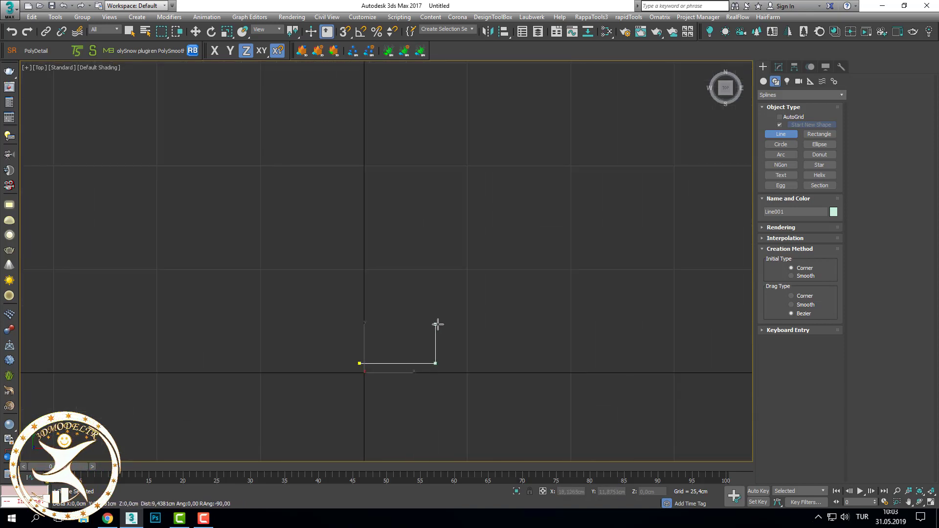
shift+click(435, 321)
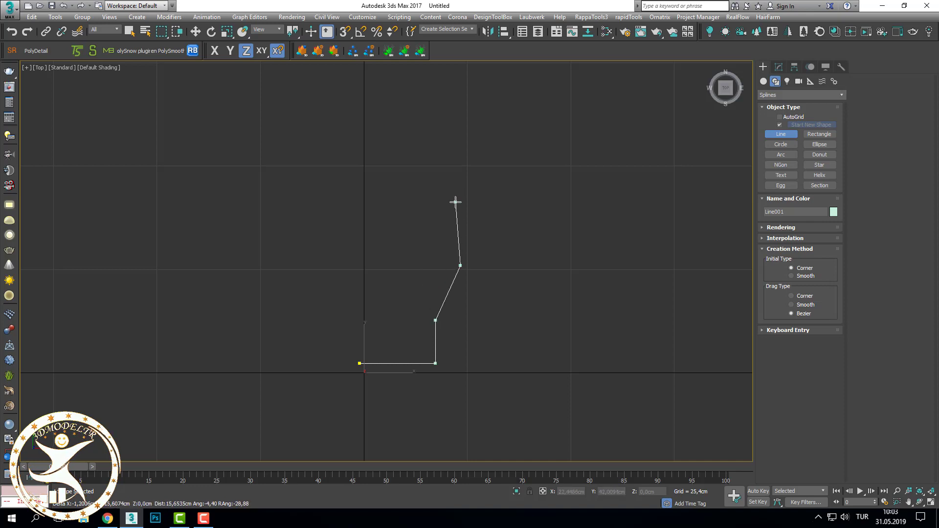
middle_drag(474, 163, 468, 251)
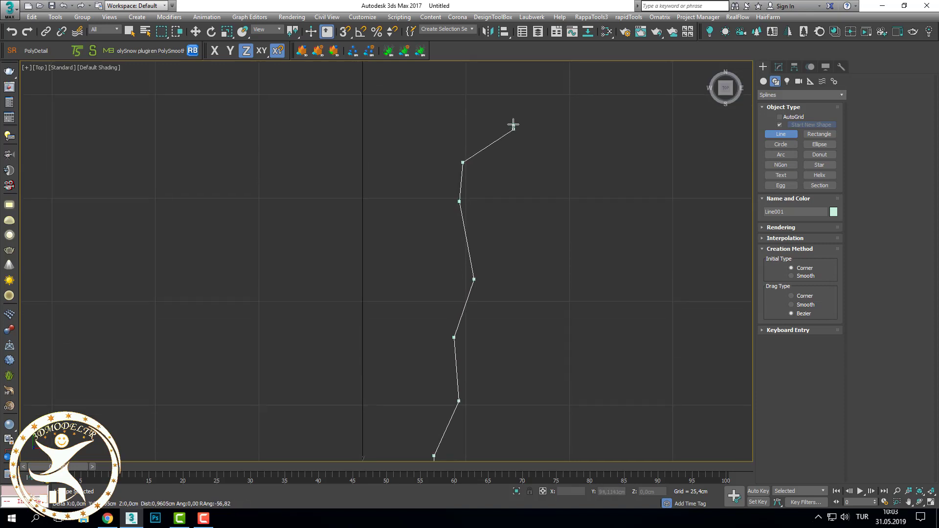
middle_drag(514, 125, 512, 280)
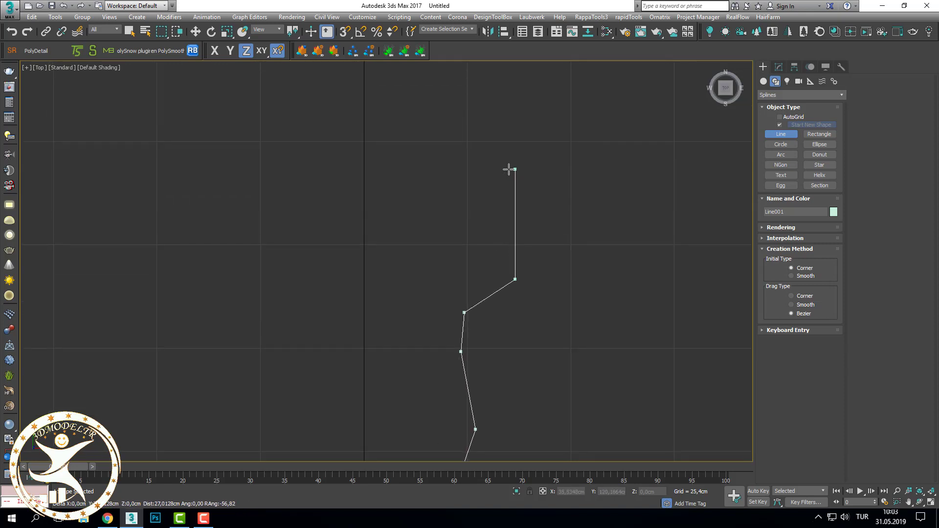
scroll(574, 176, down, 4)
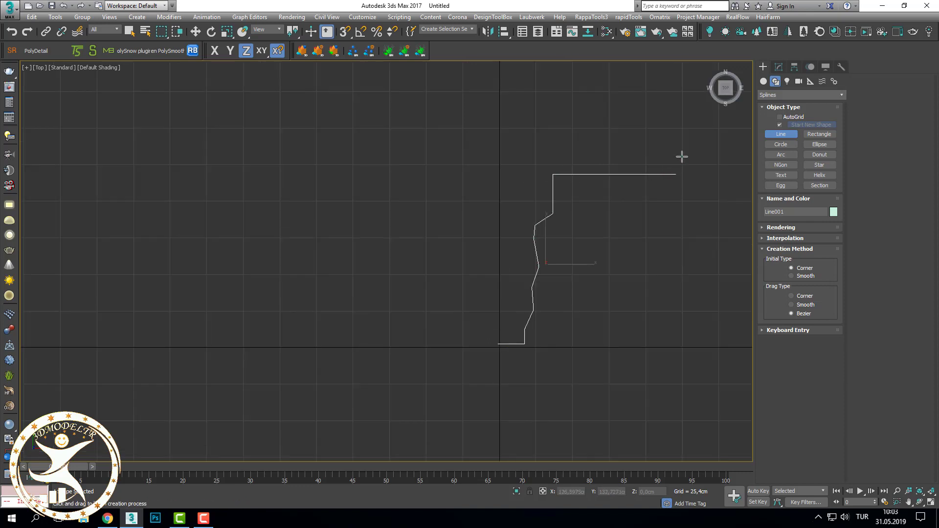
- Draw a temporary box over the profile
click(764, 81)
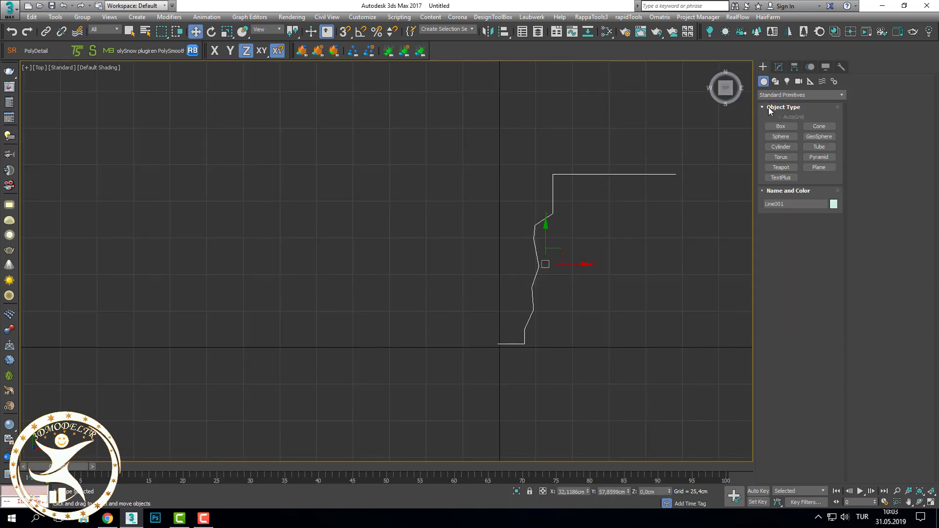
click(781, 127)
drag(530, 348, 690, 180)
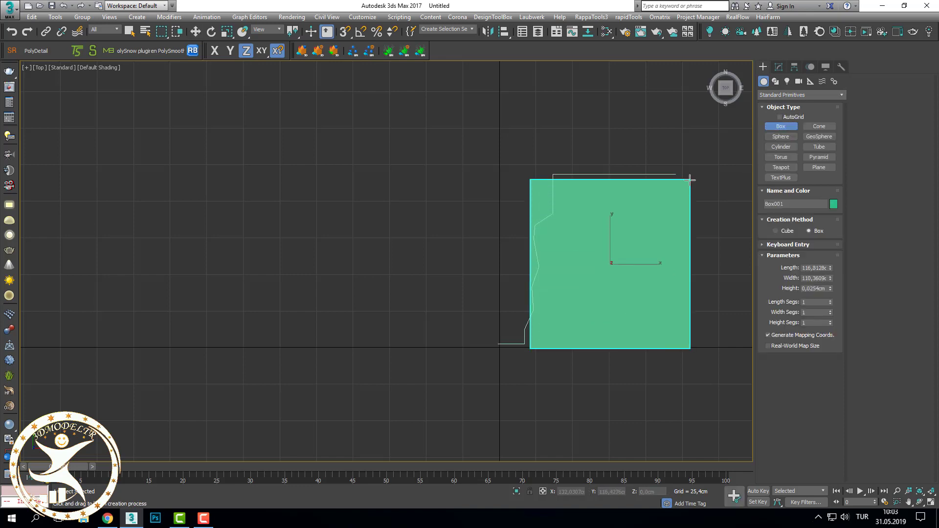
click(687, 194)
right_click(677, 210)
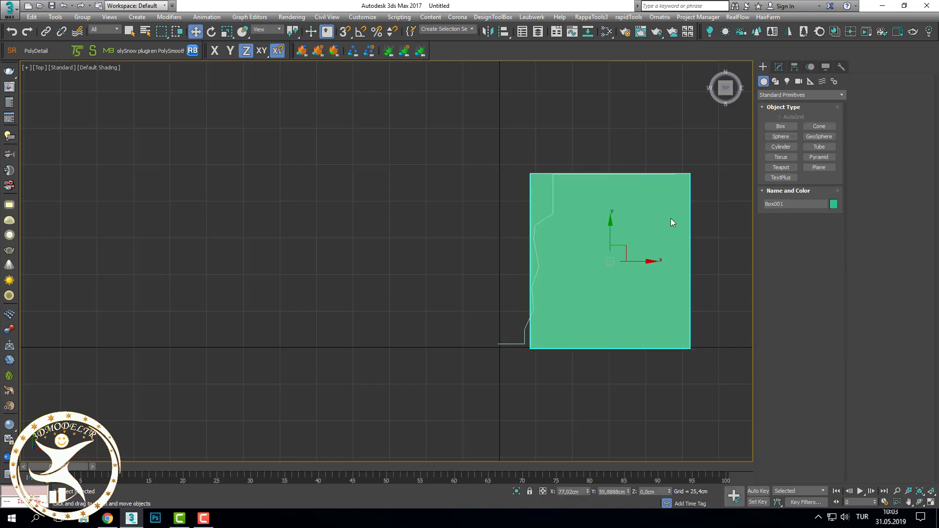
middle_drag(676, 238, 644, 249)
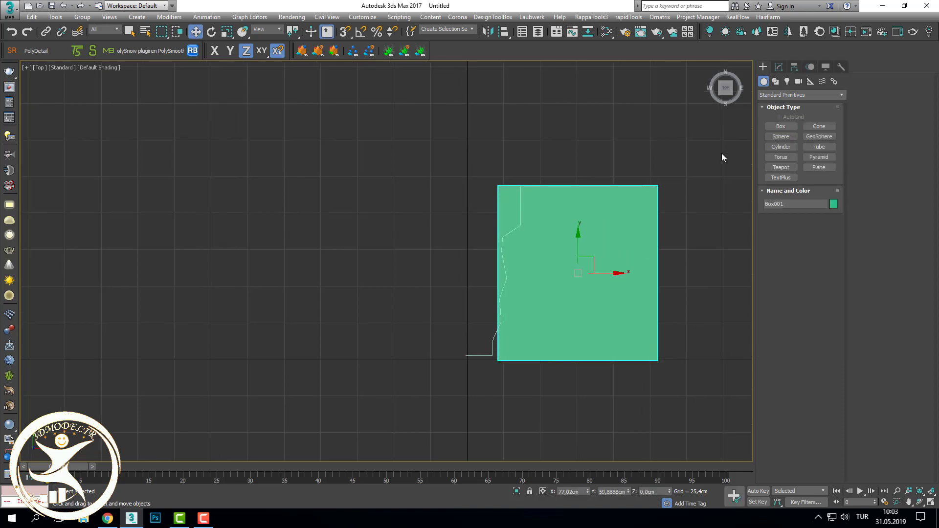
- Delete the box, then select Line001 in the Modify panel
click(694, 242)
click(651, 294)
key(Delete)
click(505, 276)
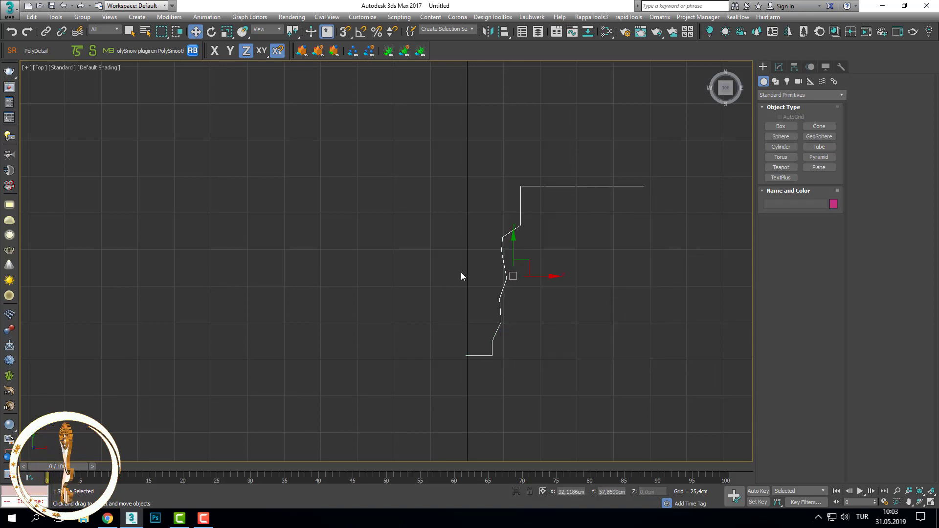
click(779, 67)
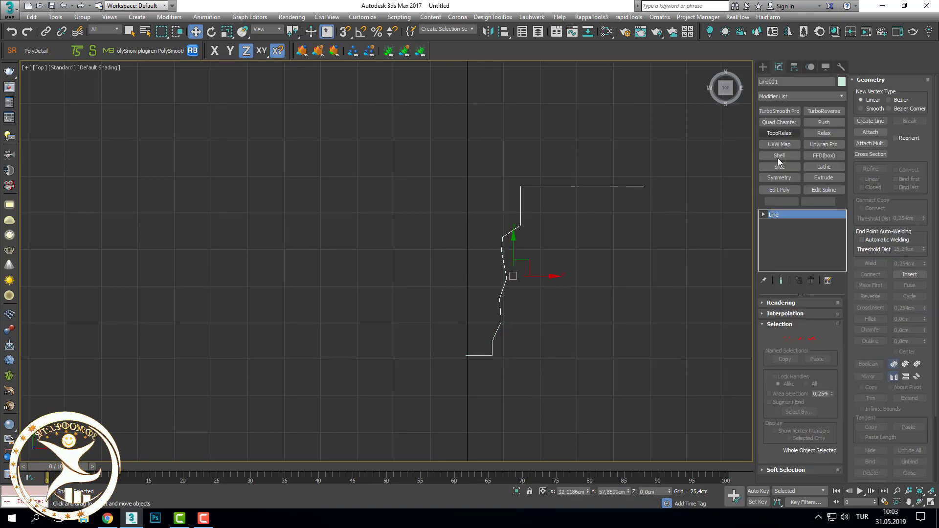
- Set the profile's side vertices to Smooth so the zigzag becomes a wavy curve
click(788, 339)
scroll(612, 310, up, 2)
drag(399, 179, 575, 371)
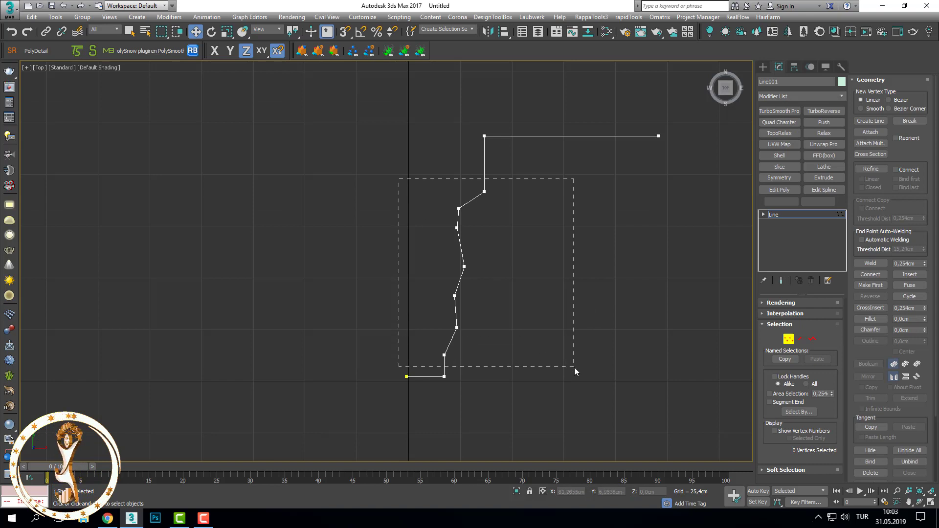
right_click(455, 210)
click(440, 152)
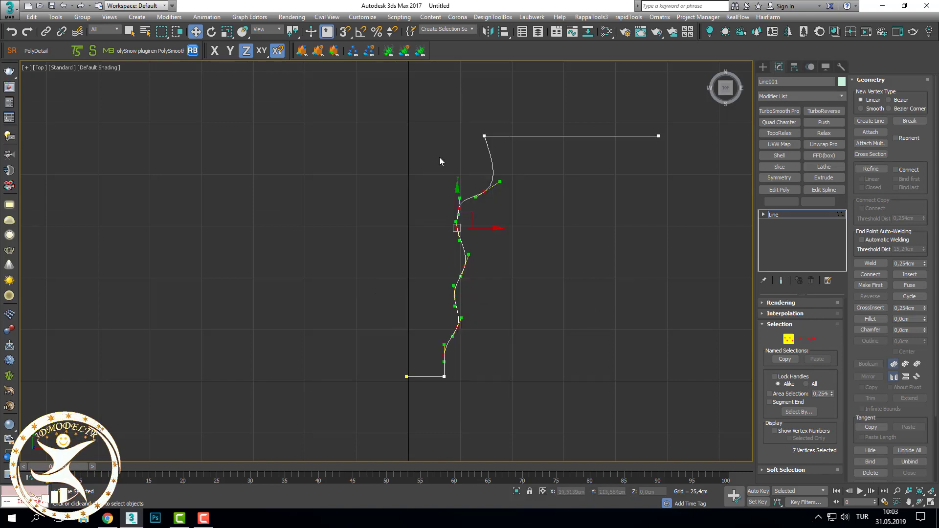
scroll(439, 157, up, 2)
click(542, 254)
scroll(544, 259, down, 2)
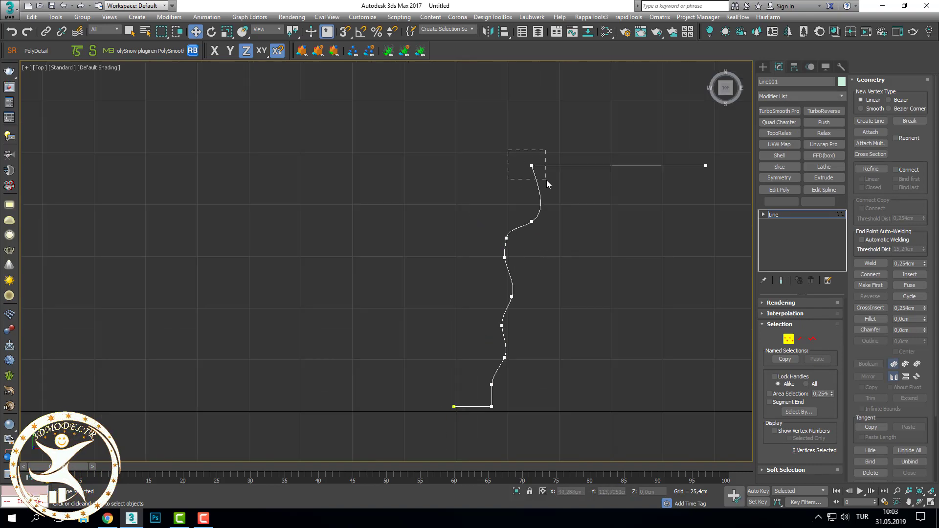
- Fillet the profile's top corner vertex and leave vertex mode
drag(547, 184, 547, 181)
scroll(543, 176, up, 4)
click(871, 319)
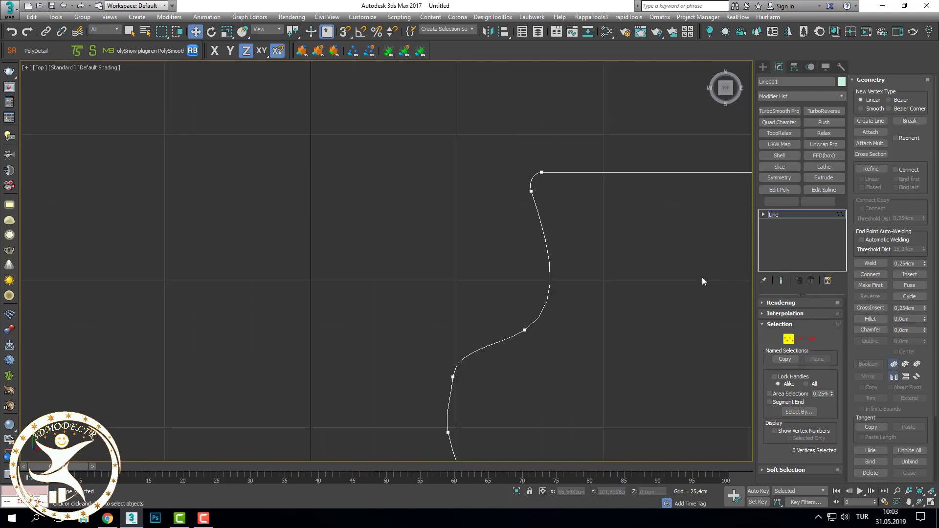
click(789, 339)
scroll(634, 337, down, 2)
middle_drag(634, 337, 622, 230)
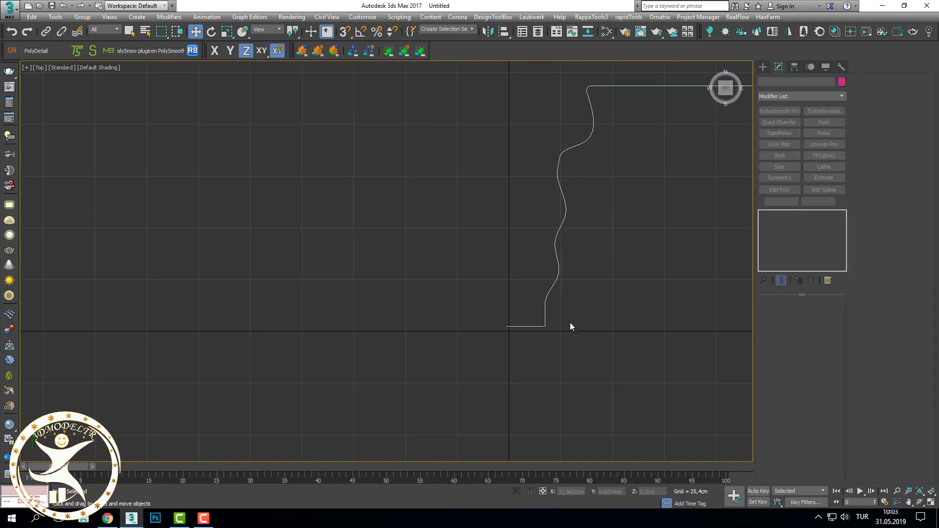
scroll(545, 327, down, 2)
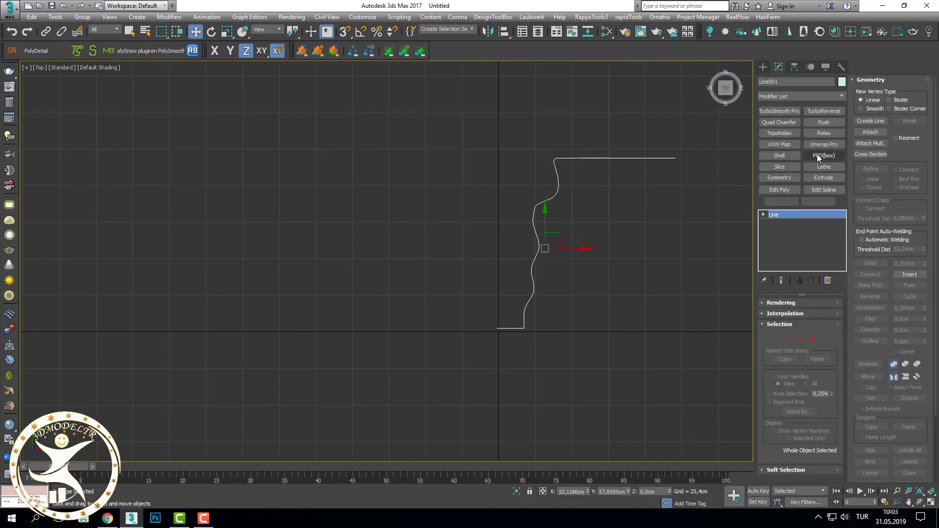
- Lathe Line001, moving its axis along X to widen the pedestal, shown in wireframe
click(805, 96)
key(l)
click(786, 105)
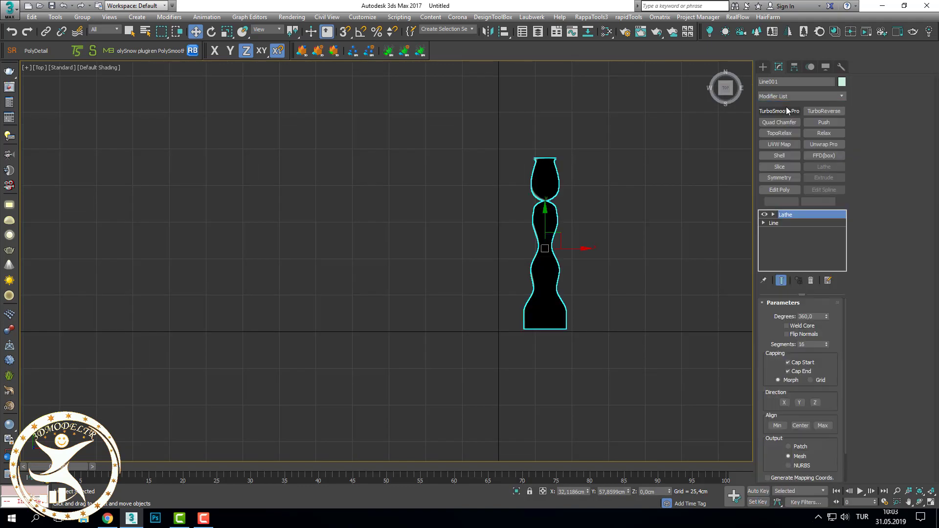
click(583, 269)
drag(577, 249, 502, 237)
key(F3)
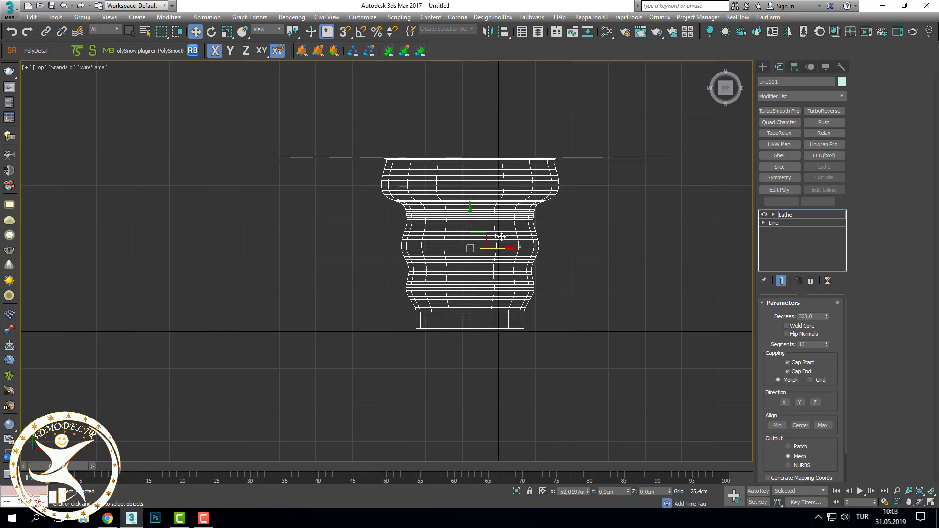
middle_drag(581, 208, 587, 233)
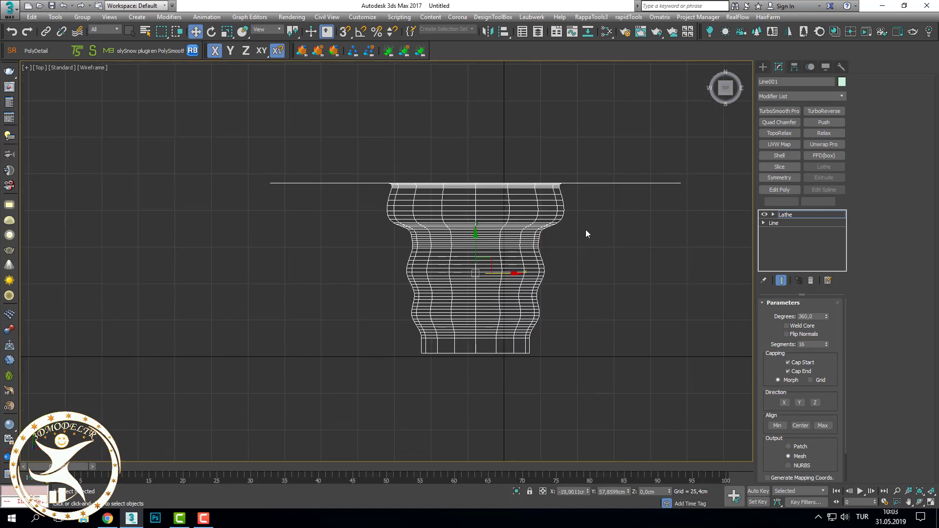
click(785, 224)
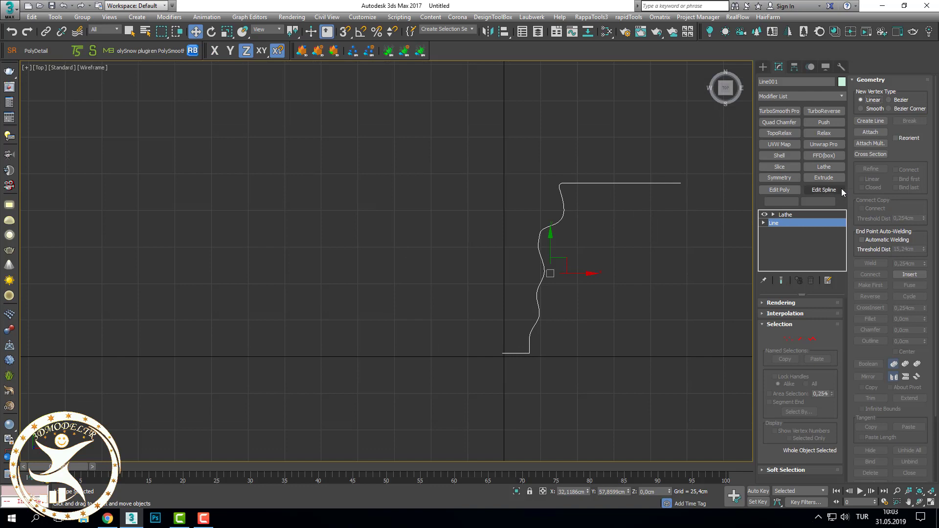
- Add a short extra line segment above the profile's top end
click(685, 183)
scroll(685, 183, up, 3)
scroll(684, 193, up, 3)
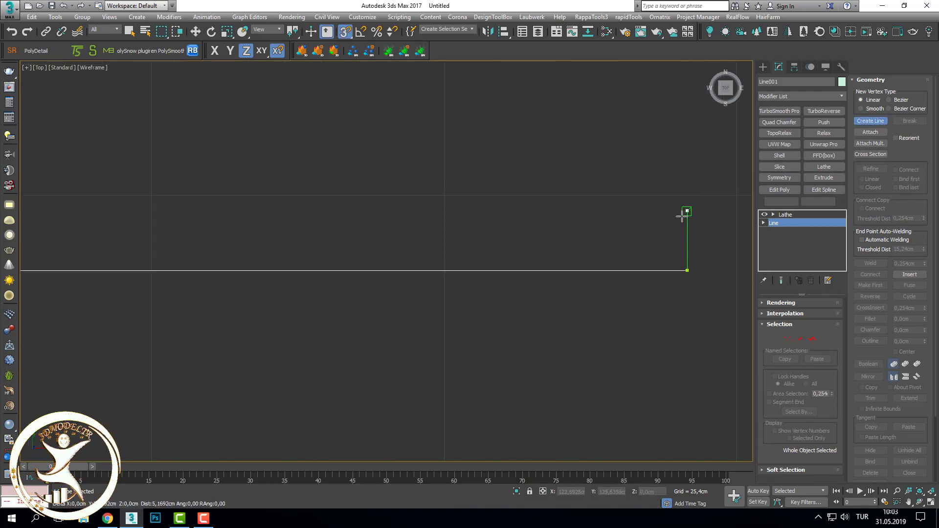
click(688, 230)
click(625, 231)
right_click(628, 244)
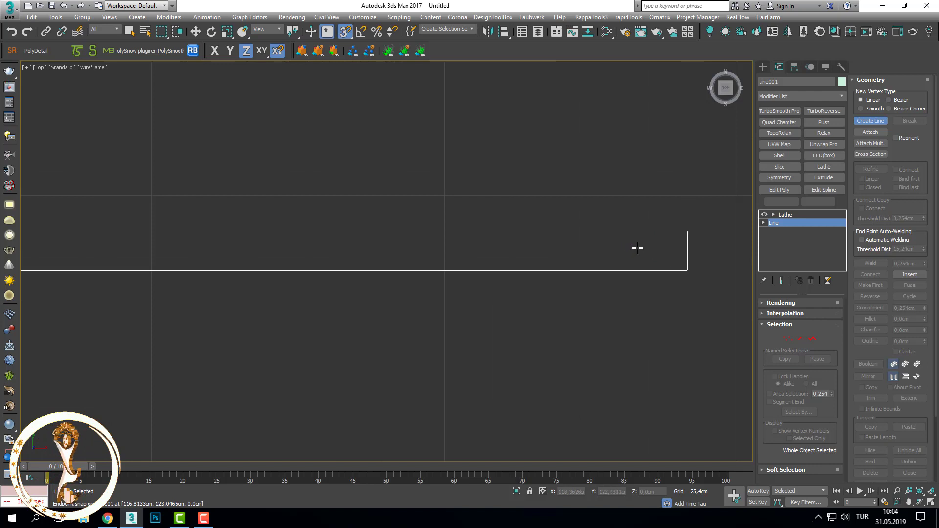
scroll(646, 248, down, 2)
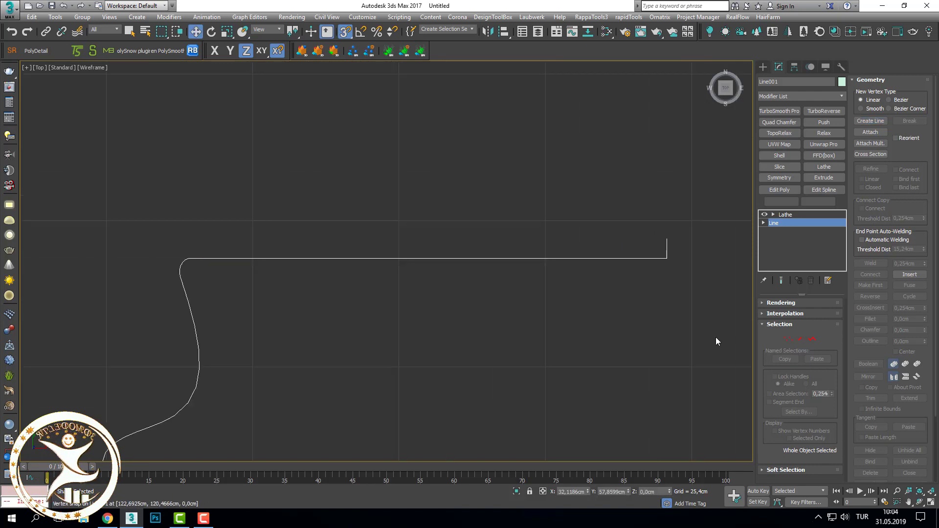
- Add a long horizontal tabletop edge leftward from the profile's right end, then check the lathe
click(870, 120)
click(671, 238)
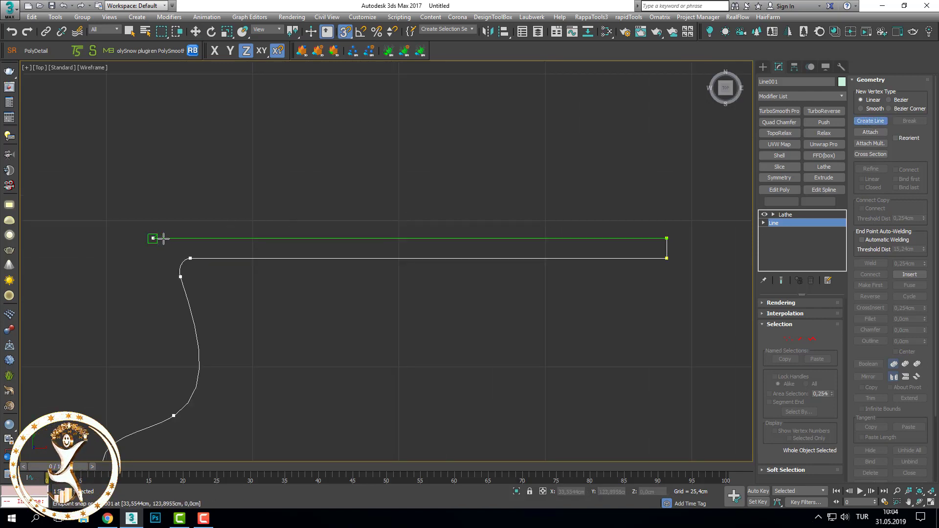
click(126, 238)
right_click(126, 321)
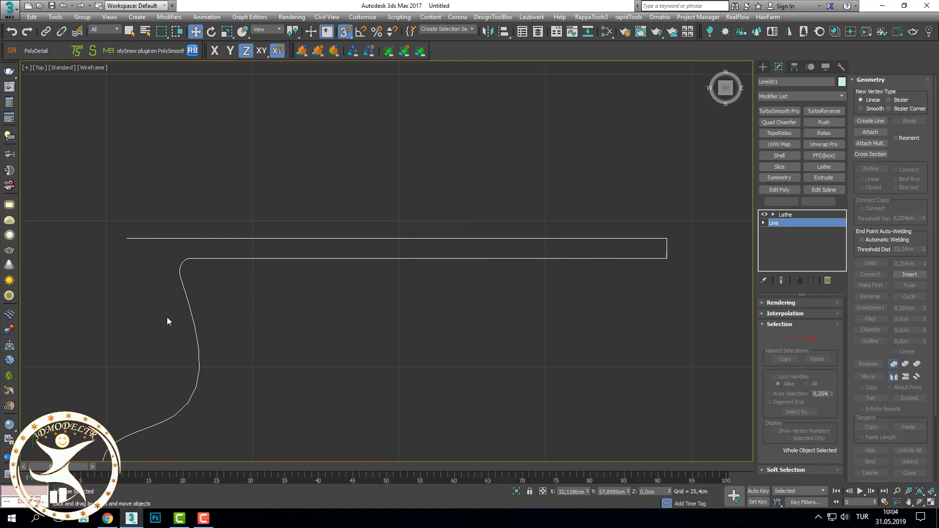
key(1)
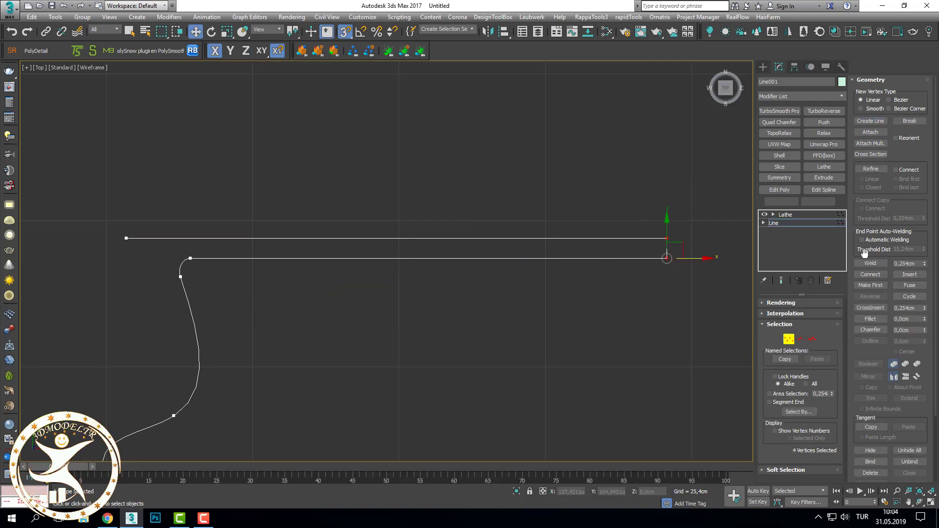
click(691, 287)
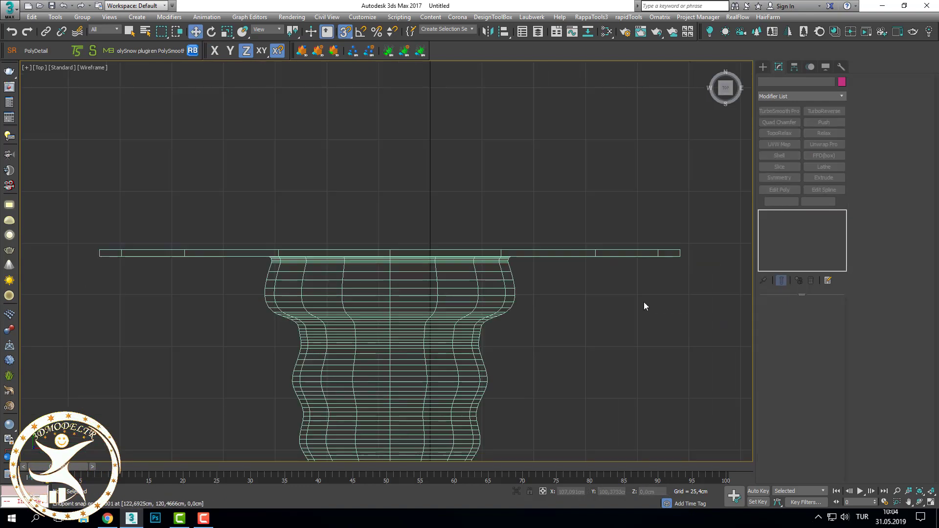
- Rotate the lathed table about X so it stands upright
scroll(644, 301, down, 1)
scroll(631, 271, down, 2)
mouse_move(584, 339)
alt+middle_down()
mouse_move(604, 366)
mouse_move(690, 80)
alt+middle_up()
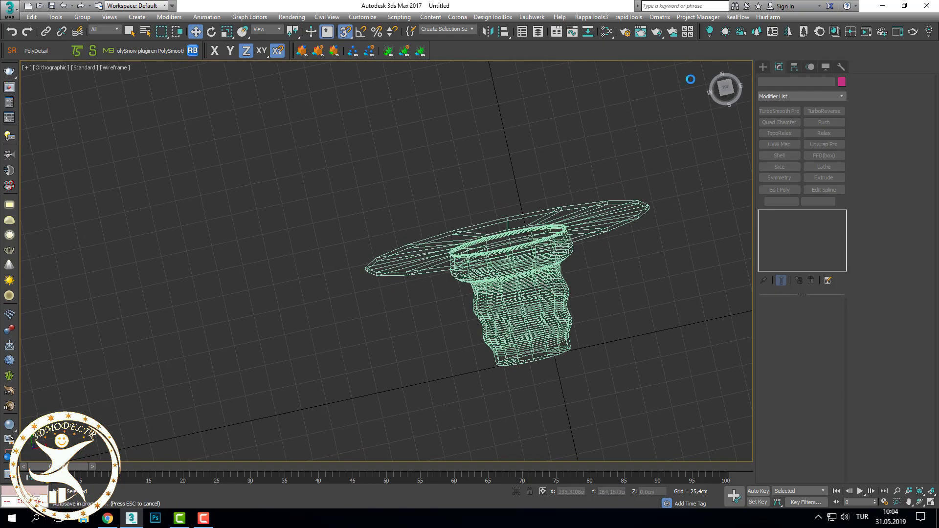
click(711, 70)
drag(447, 346, 346, 263)
key(e)
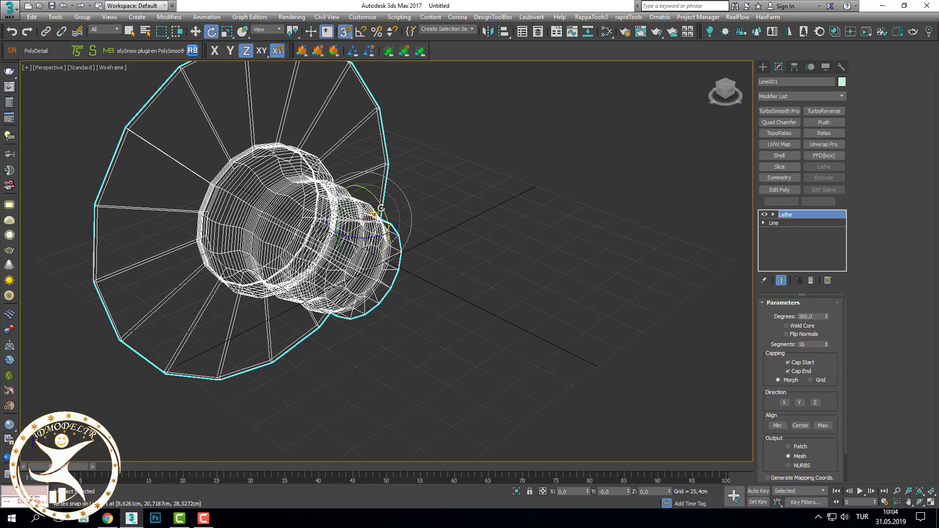
key(F5)
drag(381, 208, 400, 249)
key(F3)
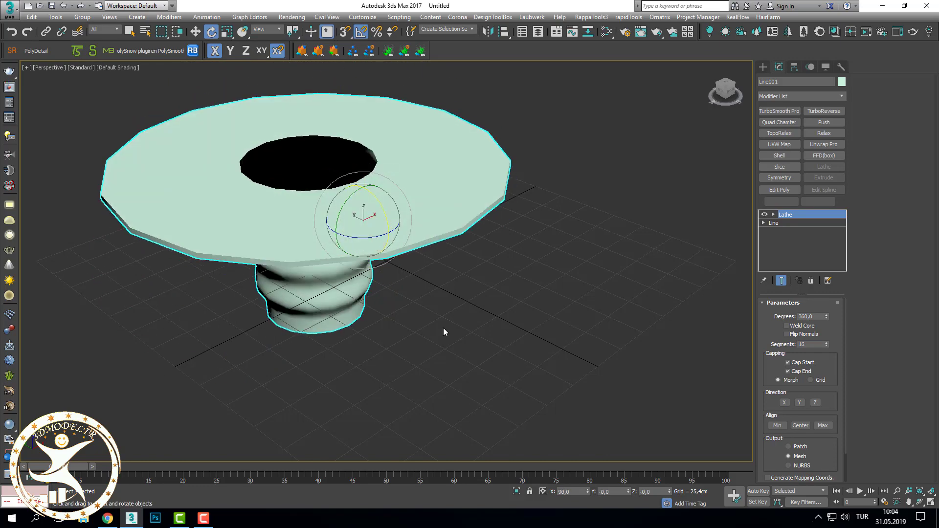
- Inspect the upright table from top and orbit views, toggling shaded and wireframe display
mouse_move(444, 332)
alt+middle_down()
mouse_move(486, 346)
mouse_move(487, 335)
alt+middle_up()
key(F3)
key(F3)
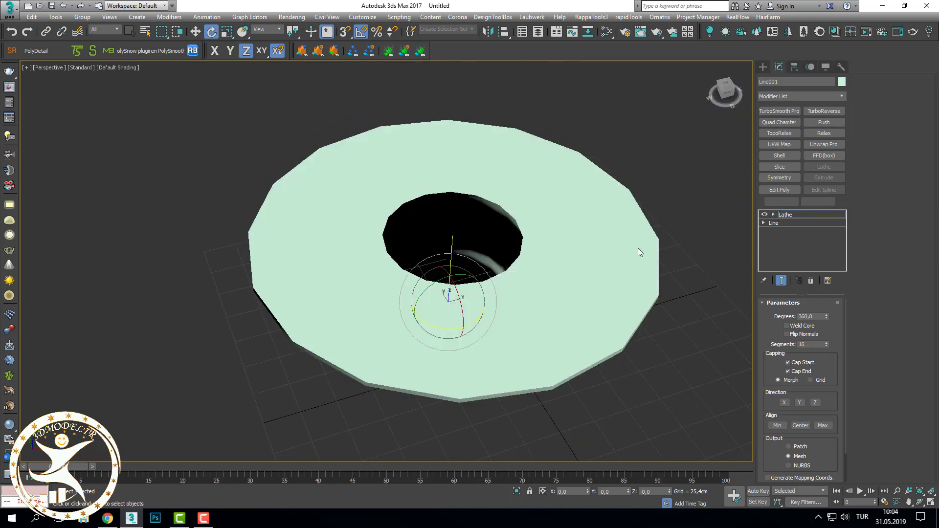
key(t)
key(F3)
key(w)
key(F3)
scroll(399, 268, up, 3)
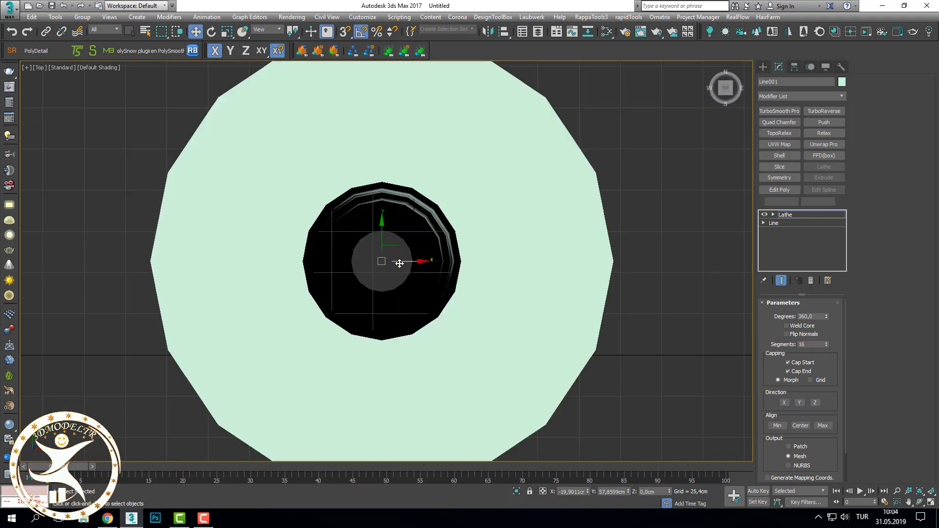
scroll(410, 263, down, 1)
scroll(421, 263, down, 1)
scroll(426, 262, down, 2)
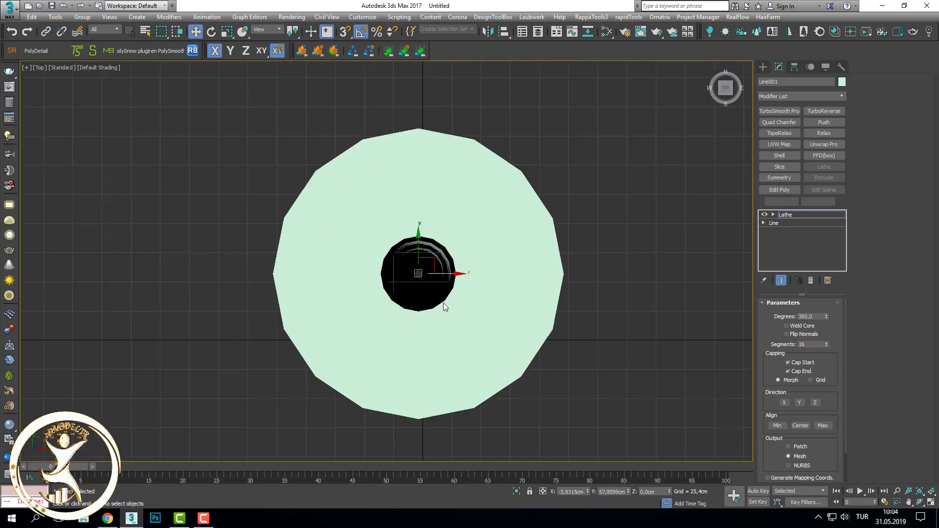
key(F3)
mouse_move(431, 264)
alt+middle_down()
mouse_move(480, 287)
mouse_move(453, 236)
mouse_move(489, 283)
mouse_move(489, 244)
mouse_move(490, 310)
alt+middle_up()
key(F3)
key(F3)
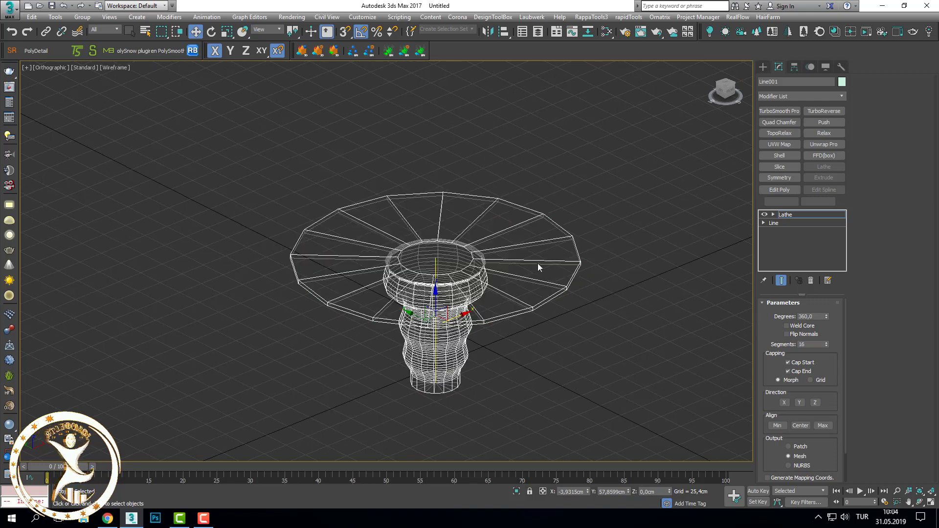
- Convert the lathed table to an Editable Poly
click(779, 191)
key(F3)
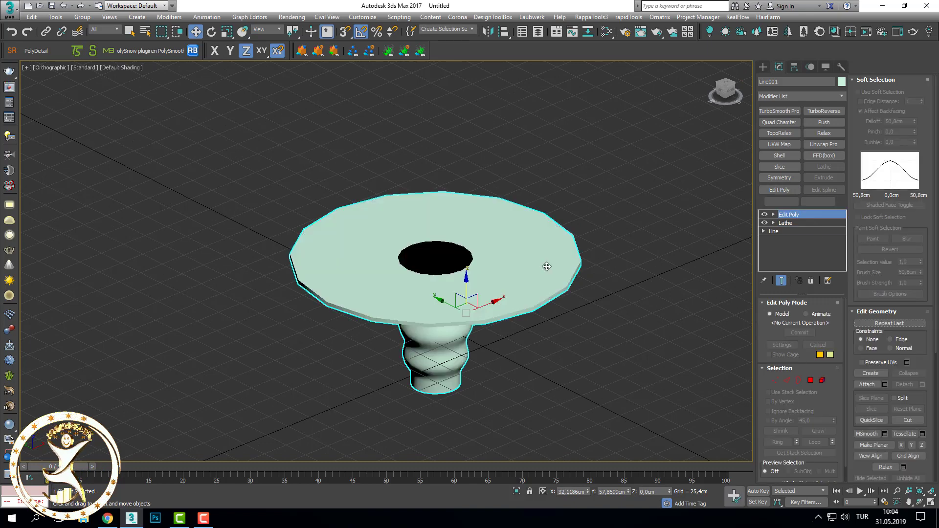
scroll(546, 262, up, 5)
right_click(541, 256)
click(675, 401)
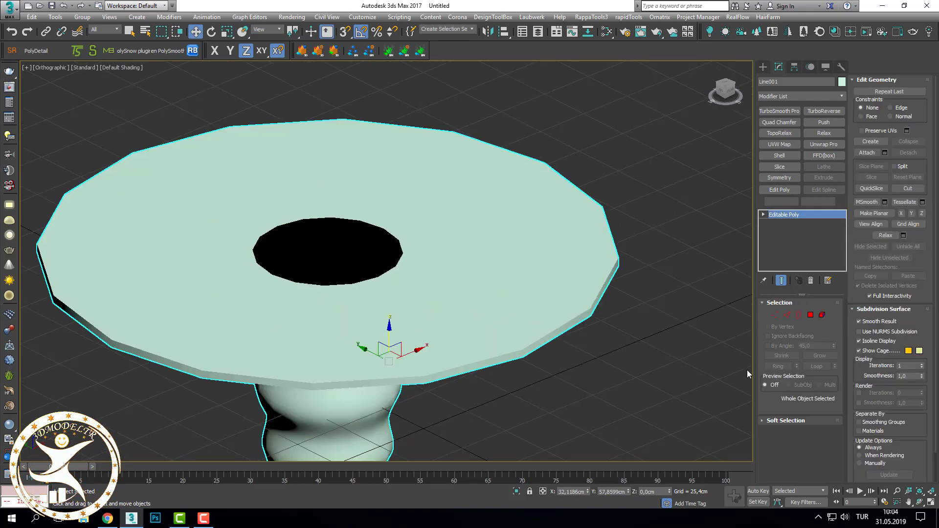
- Select the open border around the tabletop's center hole, checking it in wireframe
key(3)
key(F3)
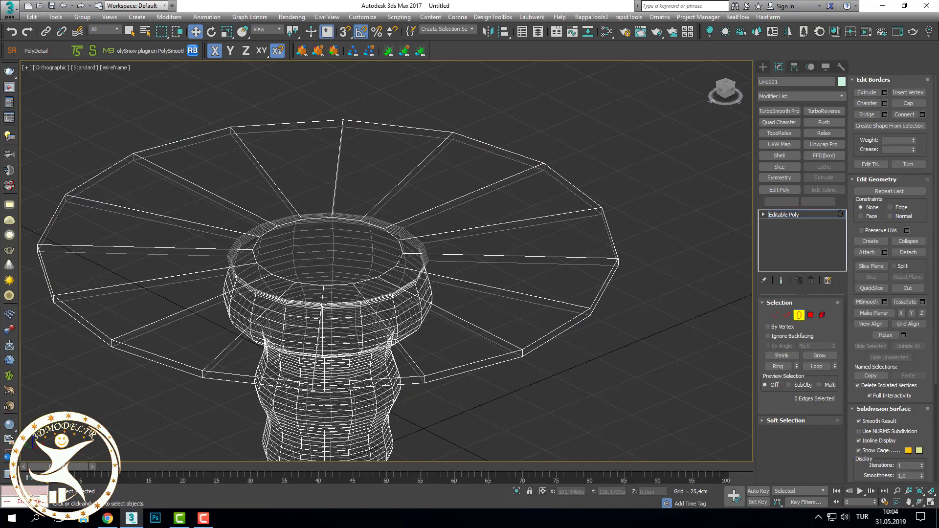
click(401, 258)
alt+middle_drag(353, 255, 436, 269)
key(F3)
key(t)
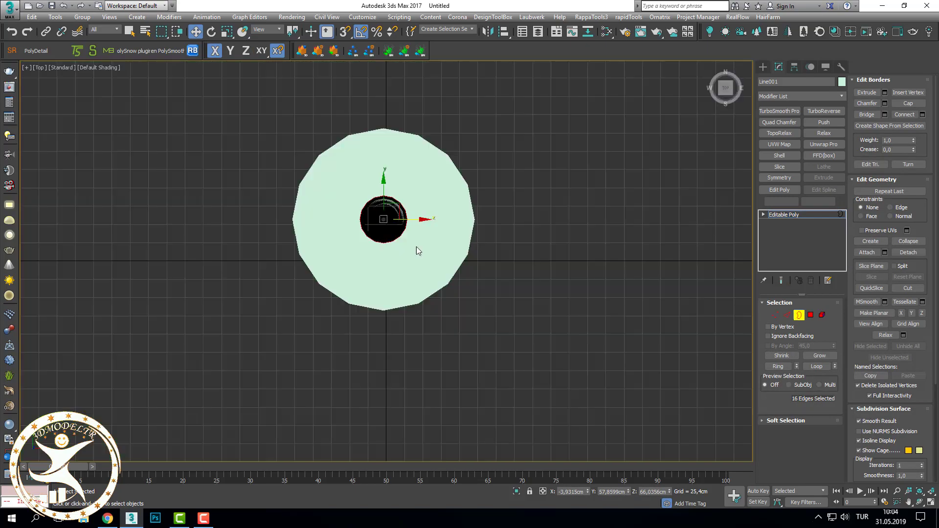
scroll(416, 246, up, 5)
key(F3)
key(r)
key(F3)
scroll(395, 292, down, 2)
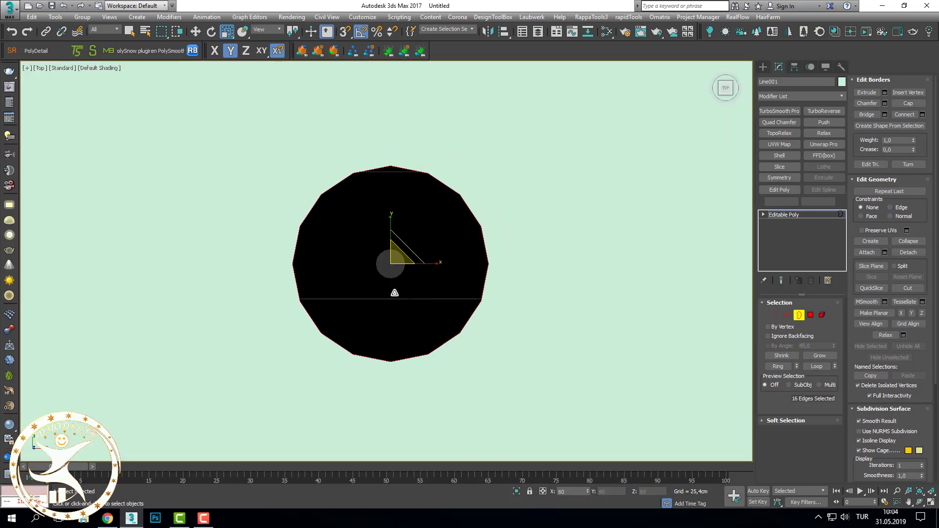
key(F3)
scroll(380, 259, up, 4)
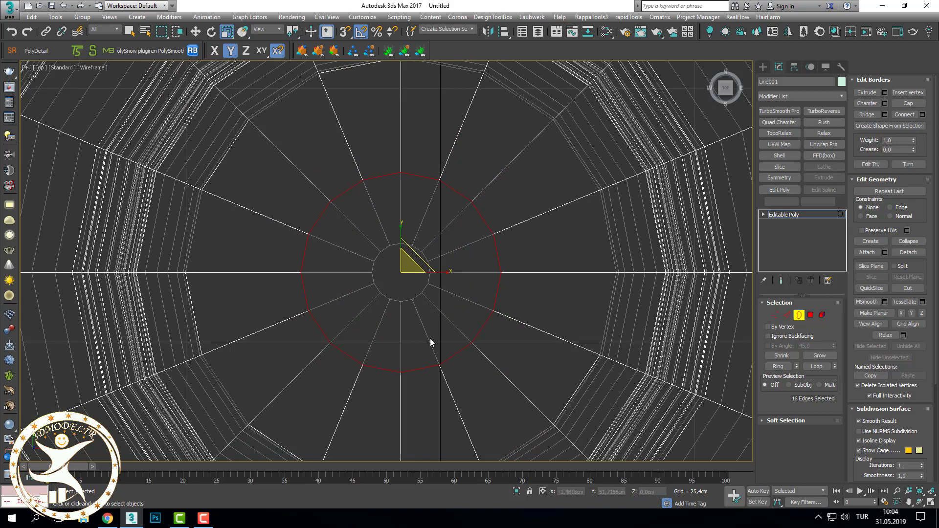
- Bridge the hole's edges to fill the tabletop opening
click(786, 314)
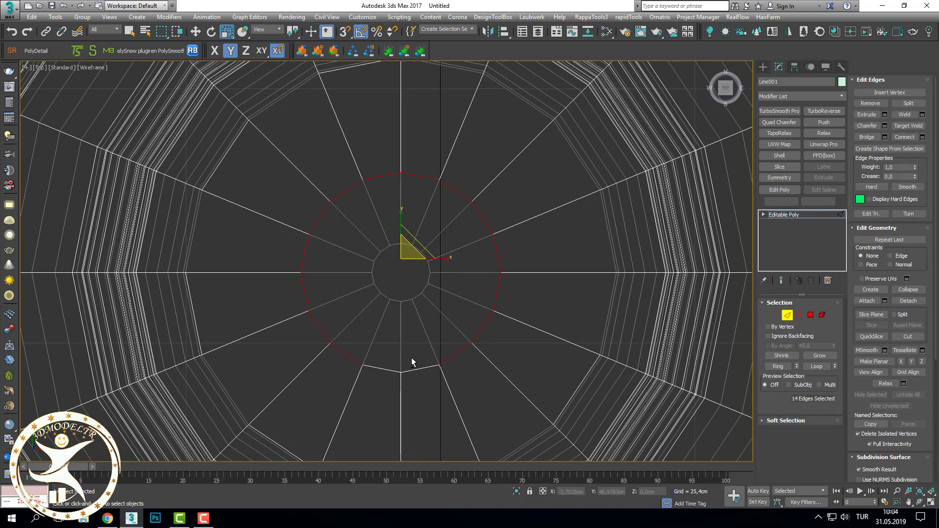
click(867, 137)
key(F3)
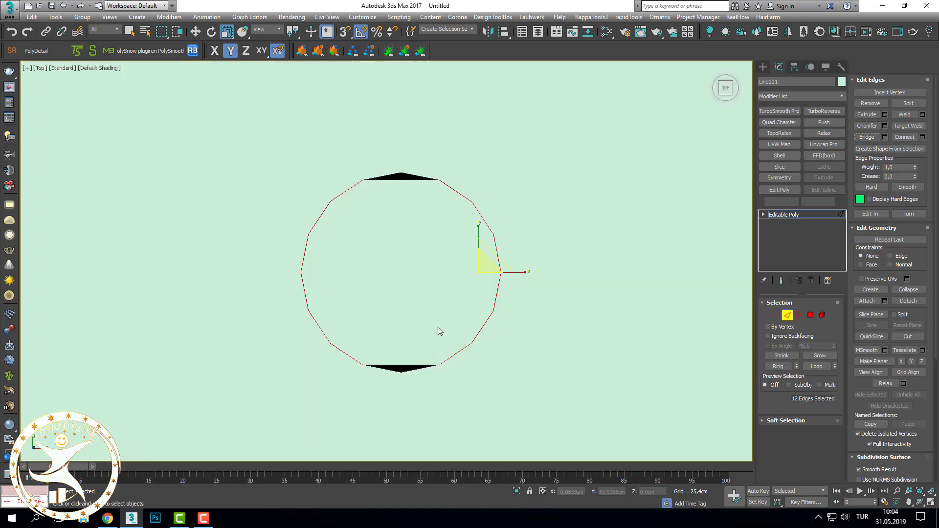
scroll(413, 359, up, 2)
key(F3)
- Ring-select the bridged edges and Connect them with a new edge across
click(414, 368)
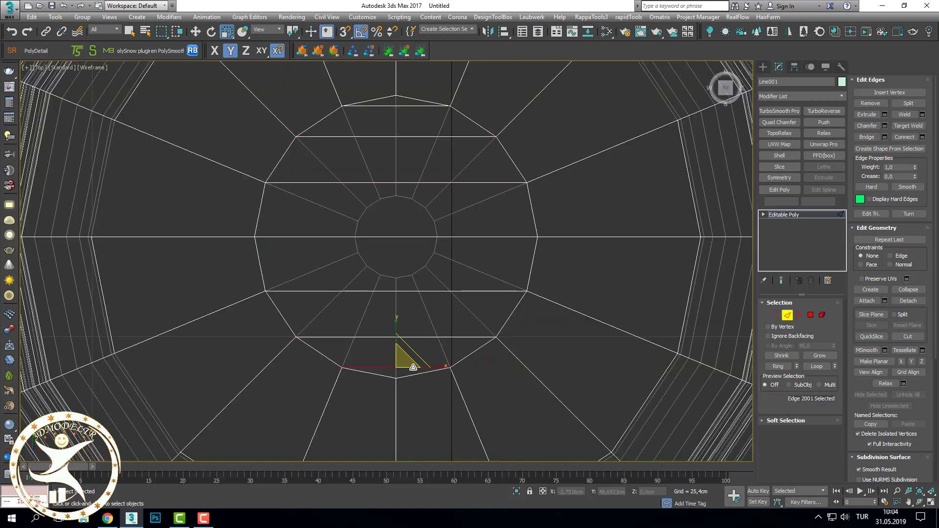
click(779, 366)
click(922, 137)
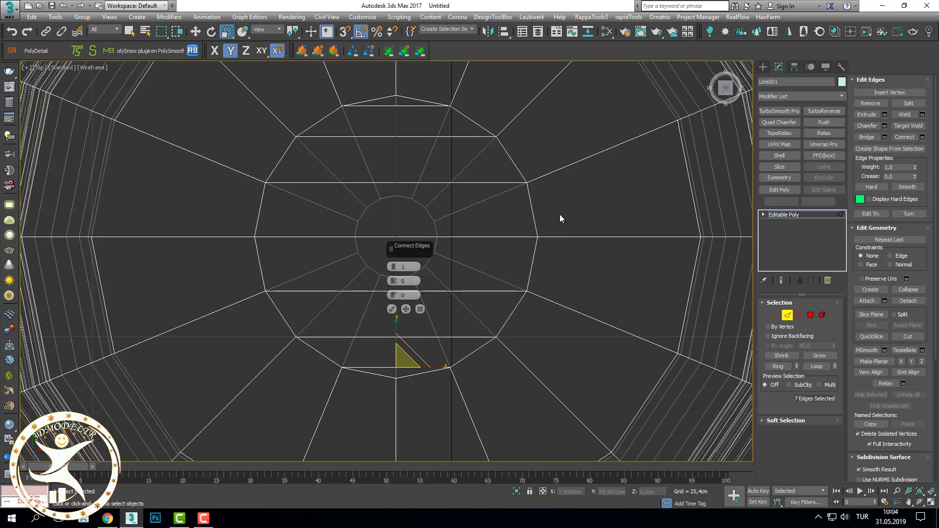
click(392, 309)
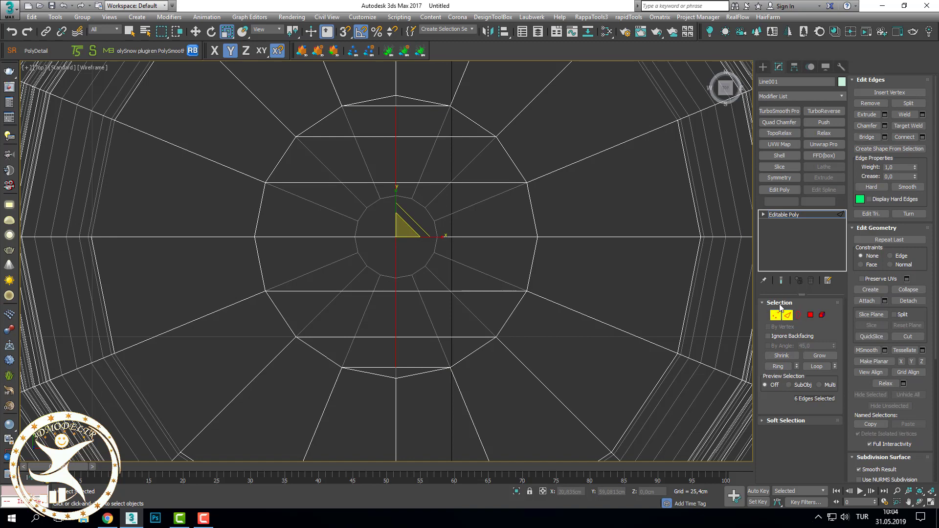
- Weld the extra bottom and top vertices into their neighbours
key(1)
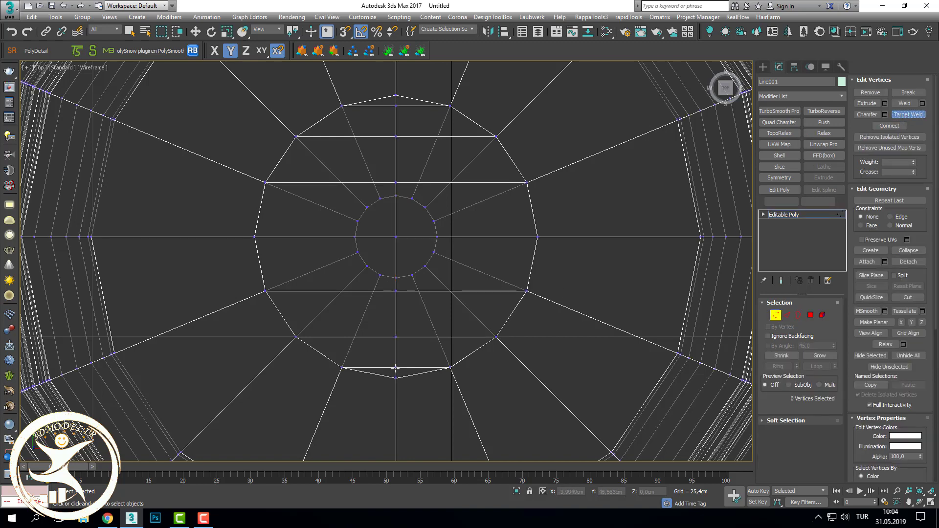
click(397, 379)
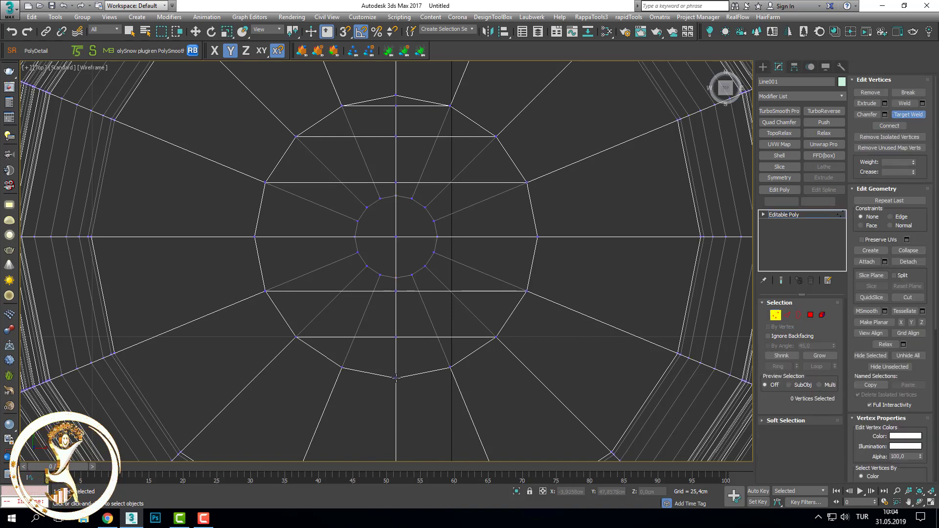
click(397, 106)
click(397, 96)
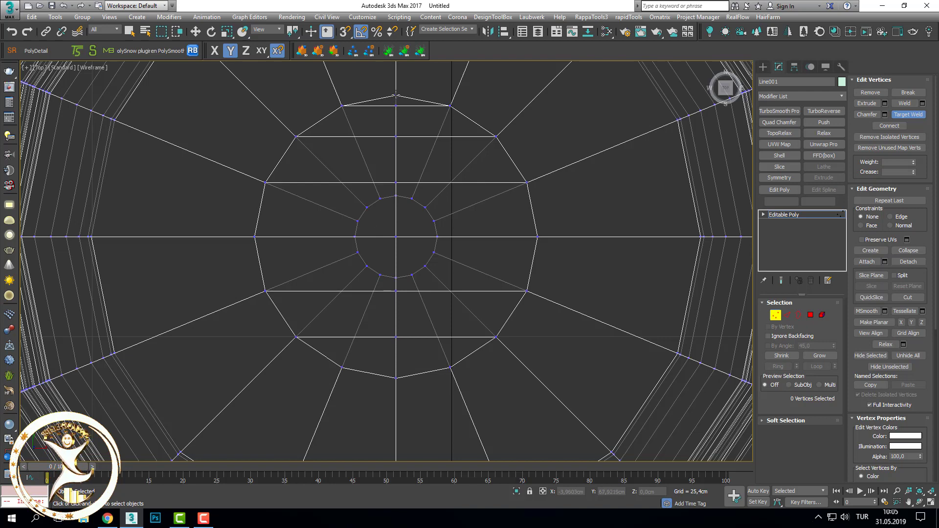
right_click(397, 95)
scroll(396, 95, up, 3)
scroll(396, 96, up, 2)
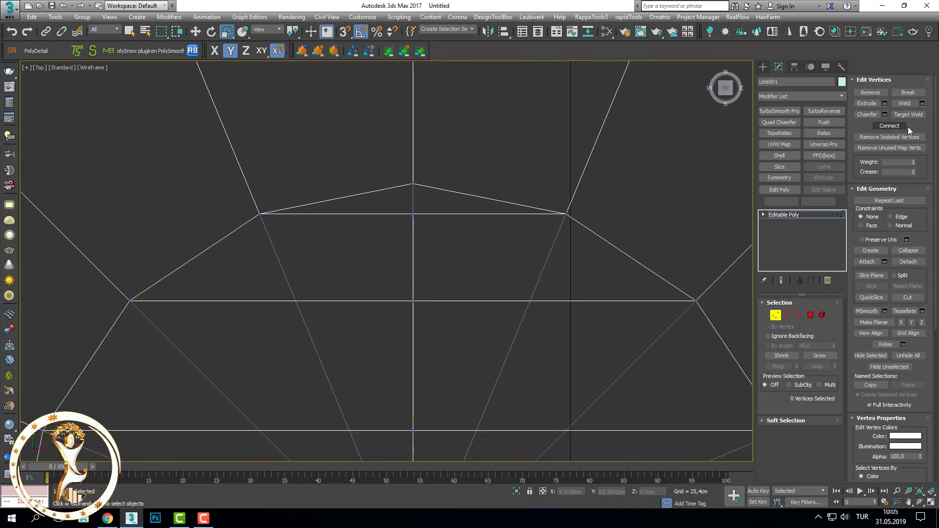
- Target Weld the peak vertex onto the one below, then view shaded with edged faces
click(909, 115)
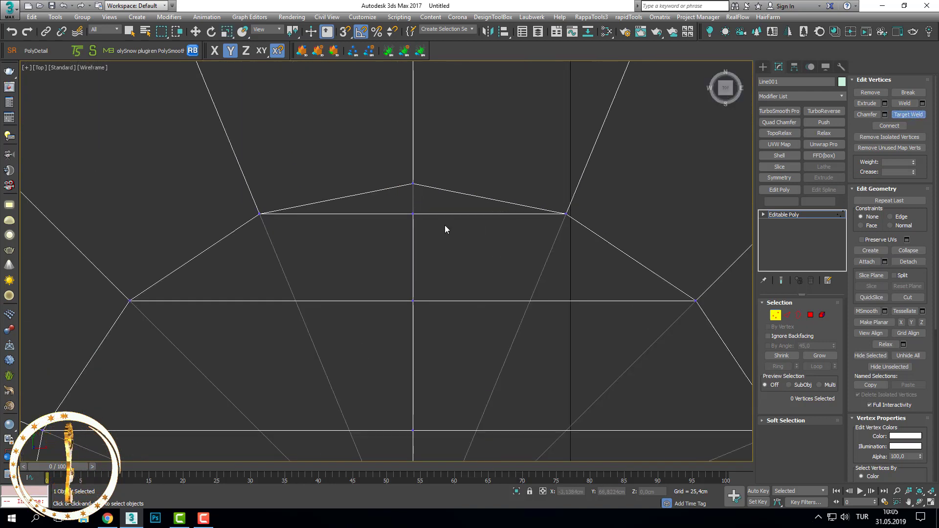
click(413, 184)
click(413, 214)
scroll(465, 255, down, 5)
mouse_move(465, 255)
alt+middle_down()
mouse_move(504, 236)
mouse_move(483, 224)
mouse_move(514, 342)
mouse_move(496, 246)
alt+middle_up()
key(F3)
key(F4)
- Select the base's hole border and Bridge opposite edges across the opening
scroll(495, 245, down, 5)
alt+middle_drag(514, 365, 489, 364)
scroll(489, 364, up, 5)
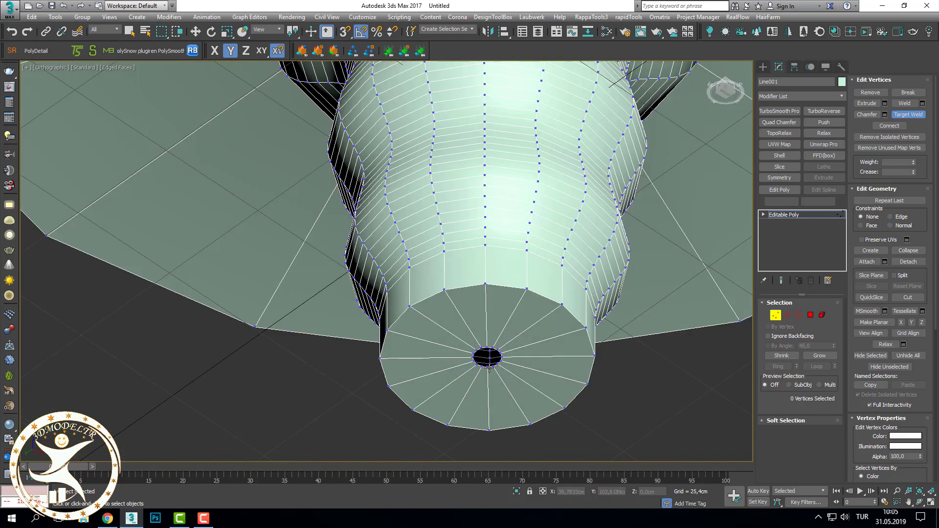
scroll(489, 364, up, 5)
click(799, 315)
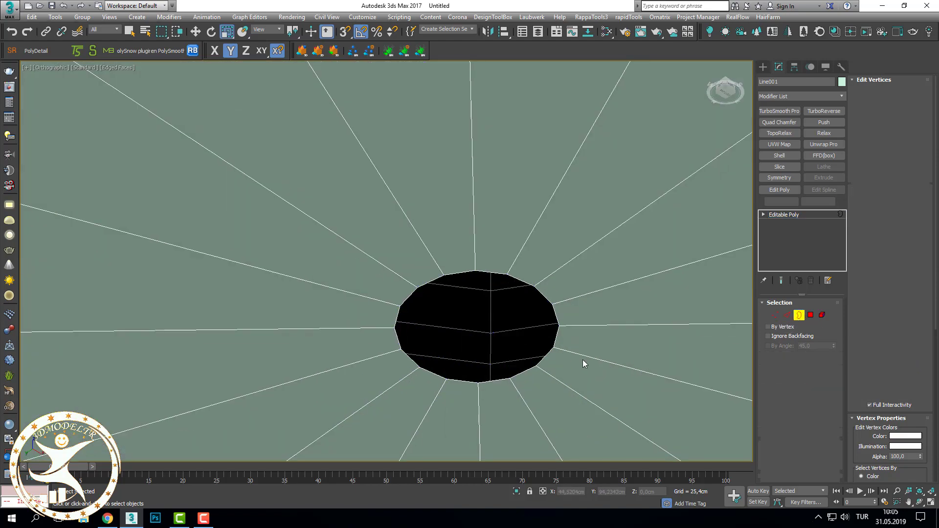
click(495, 383)
scroll(497, 372, up, 2)
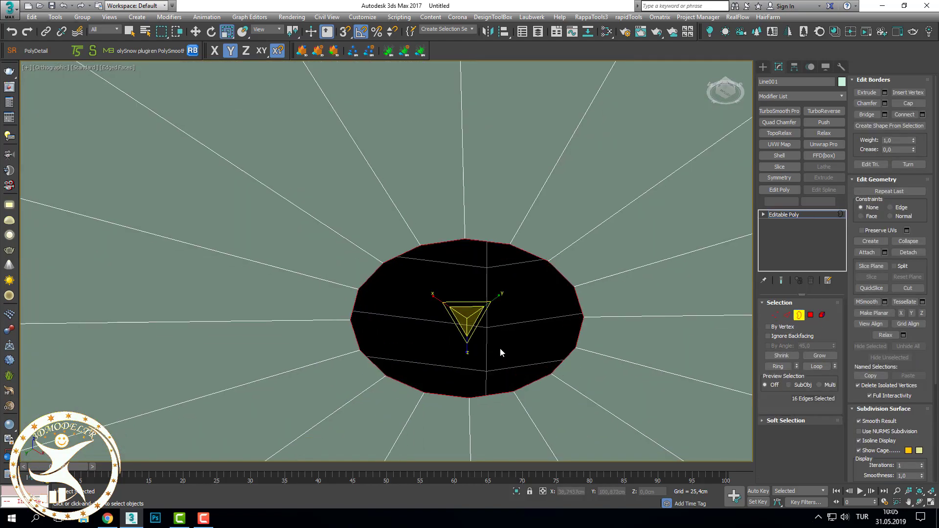
click(787, 316)
alt+drag(481, 404, 481, 405)
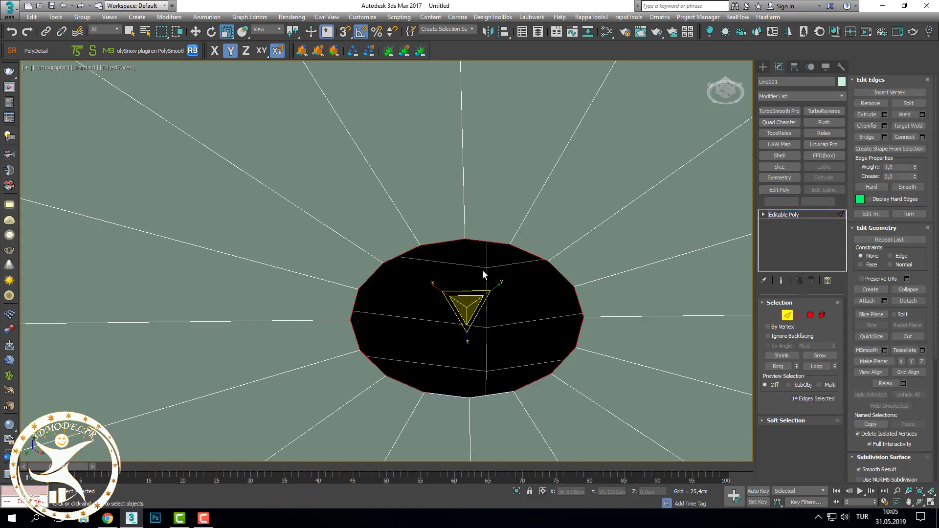
click(874, 138)
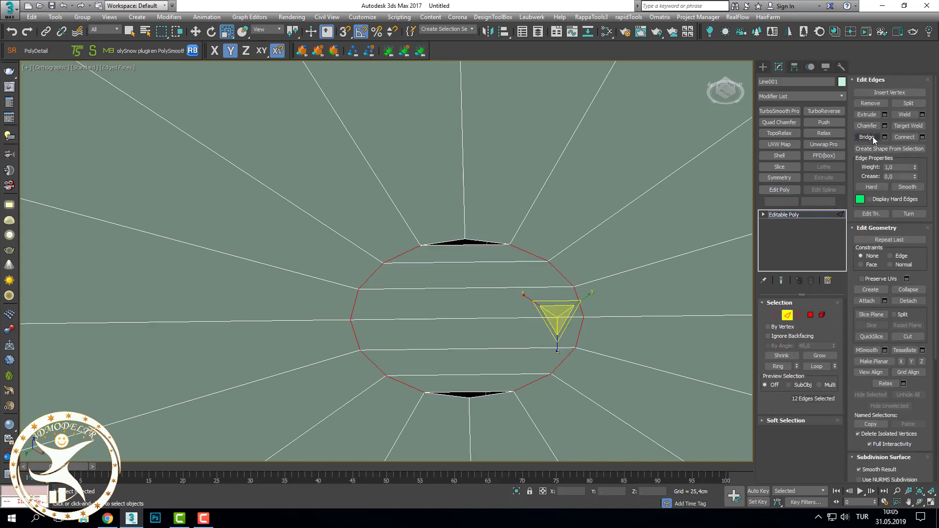
- Ring-select the new bridge edges, Connect them with a vertical edge, and inspect the patch
click(472, 391)
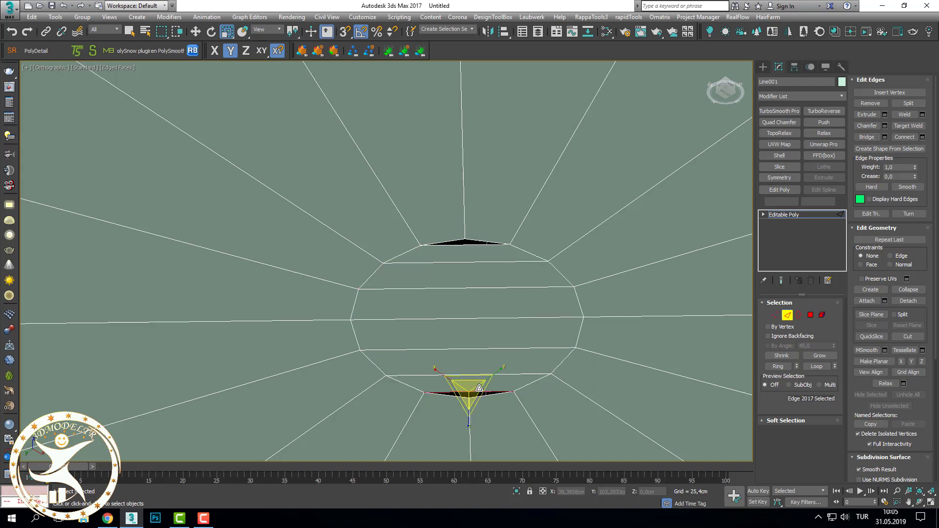
click(783, 367)
click(923, 137)
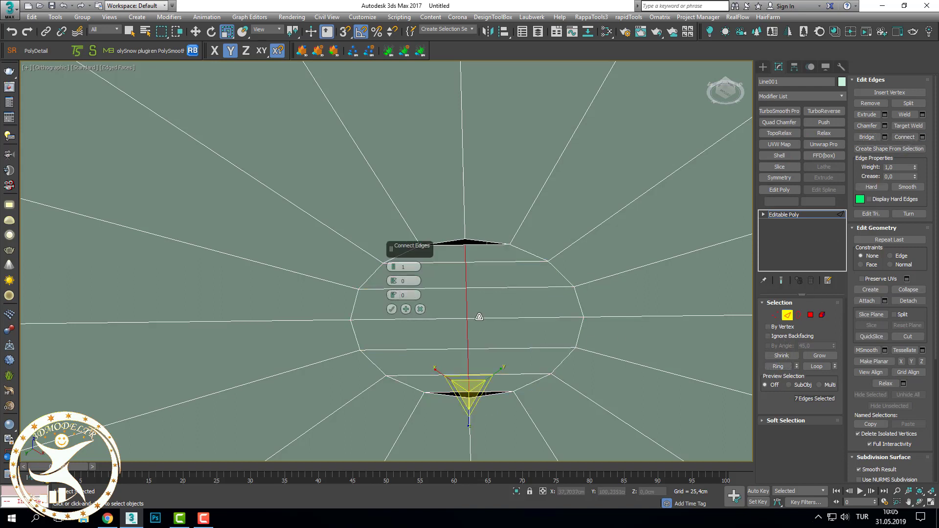
click(393, 309)
click(775, 315)
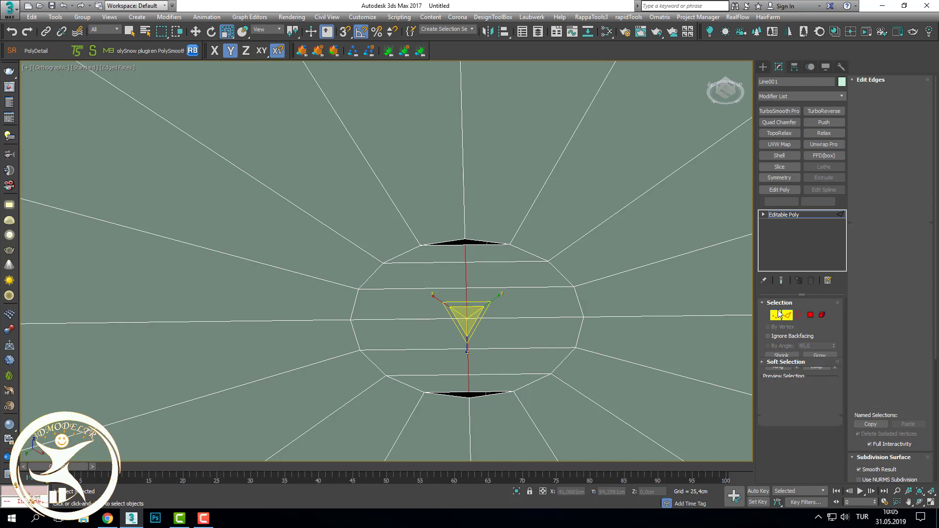
scroll(466, 235, up, 3)
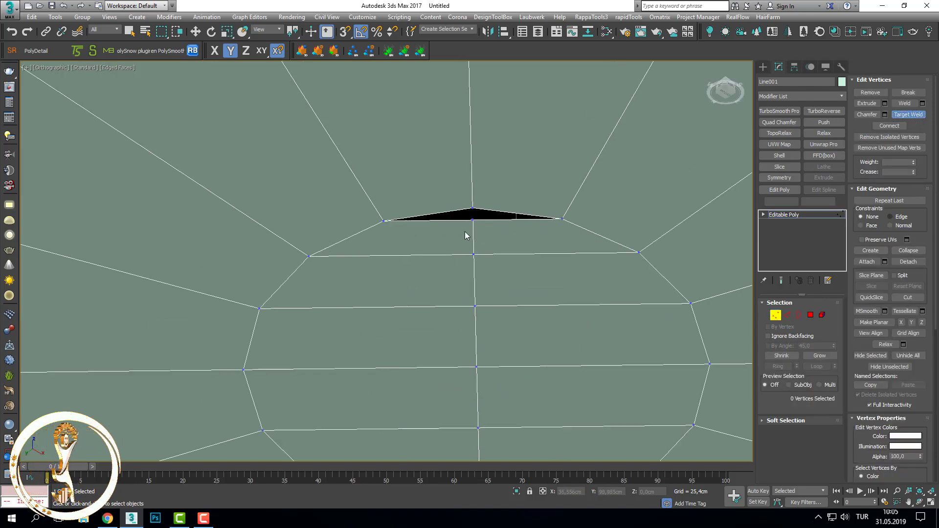
mouse_move(473, 220)
alt+middle_down()
mouse_move(496, 291)
mouse_move(514, 304)
mouse_move(507, 329)
mouse_move(542, 348)
mouse_move(542, 339)
alt+middle_up()
key(F3)
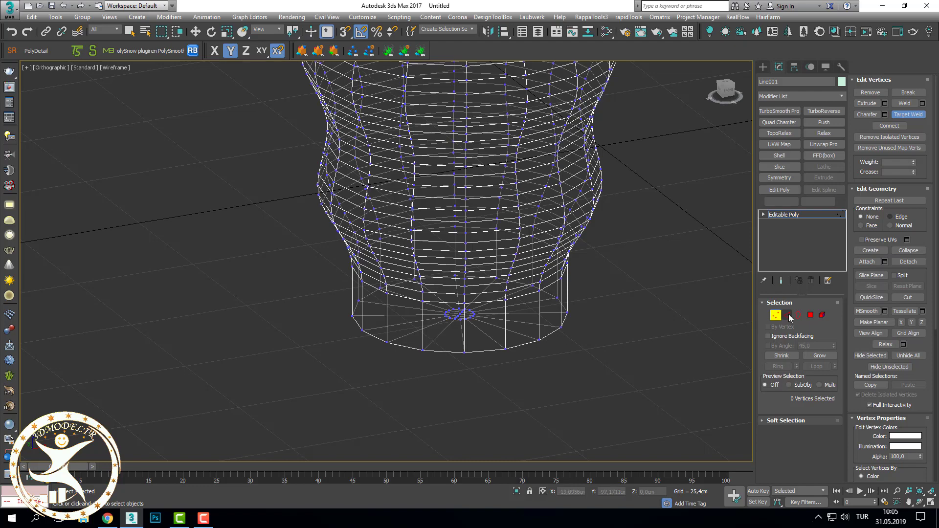
- Leave vertex editing and orbit to view the whole table with edged faces
click(776, 315)
mouse_move(685, 367)
alt+middle_down()
mouse_move(540, 398)
mouse_move(566, 325)
alt+middle_up()
key(F3)
key(w)
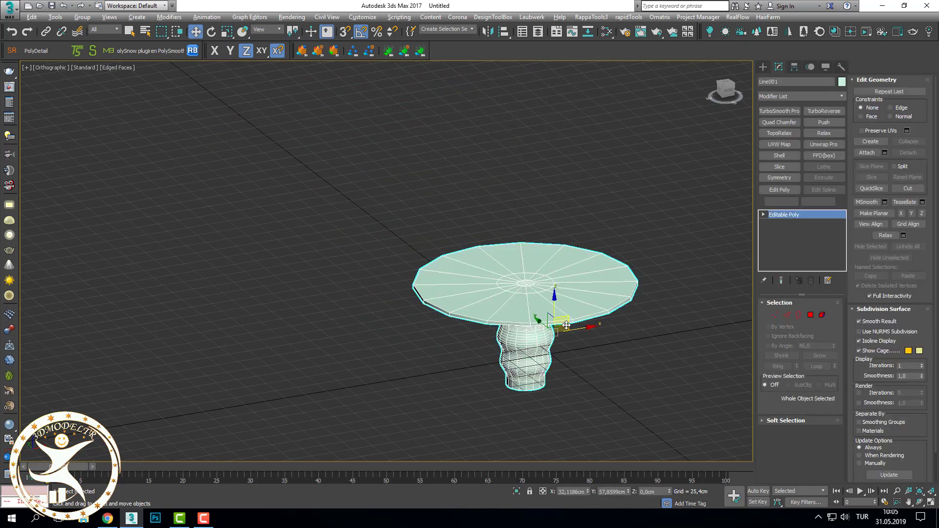
scroll(569, 312, up, 5)
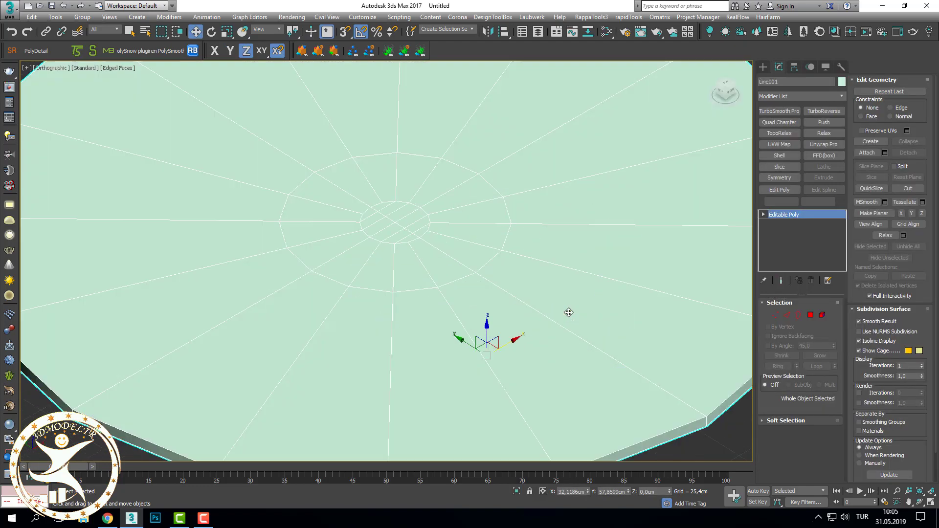
- Add a TurboSmooth modifier to the table, then reselect Editable Poly beneath it
click(798, 95)
key(t)
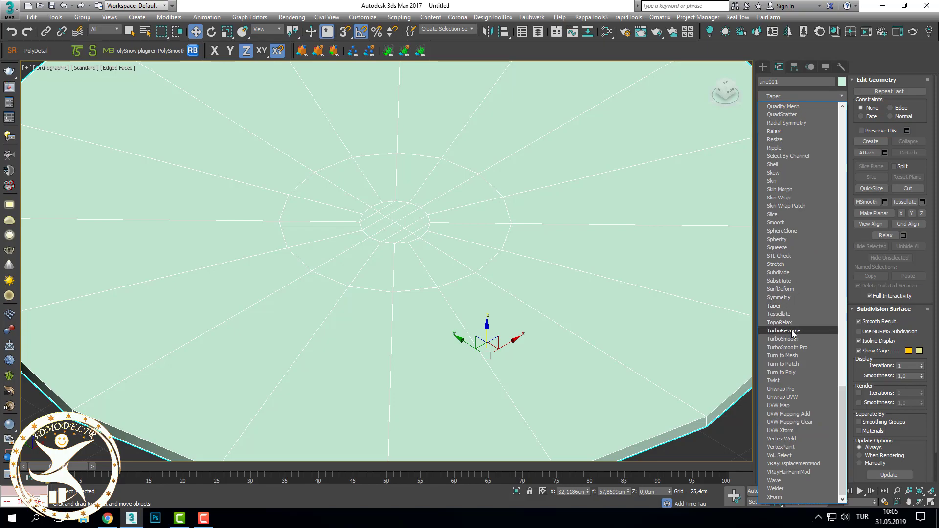
click(794, 340)
scroll(556, 289, down, 3)
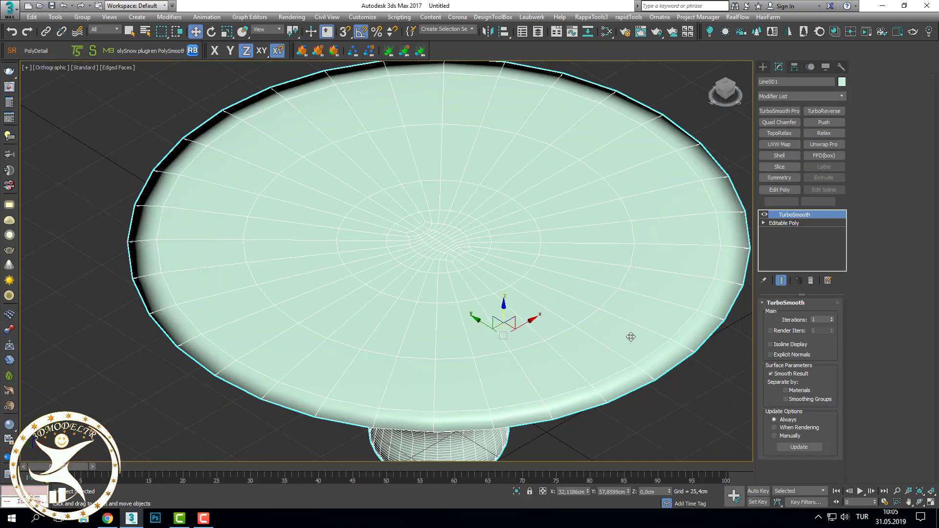
alt+middle_drag(631, 337, 511, 335)
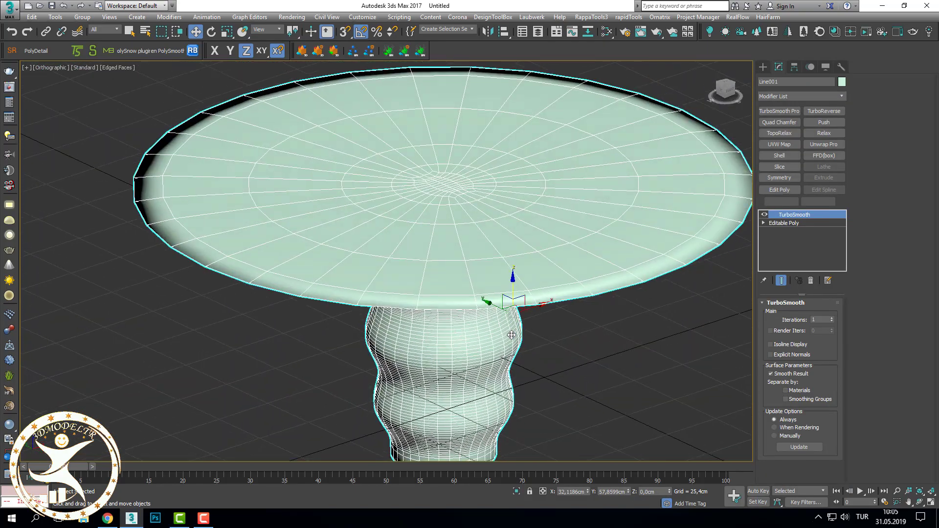
click(799, 223)
scroll(670, 312, up, 5)
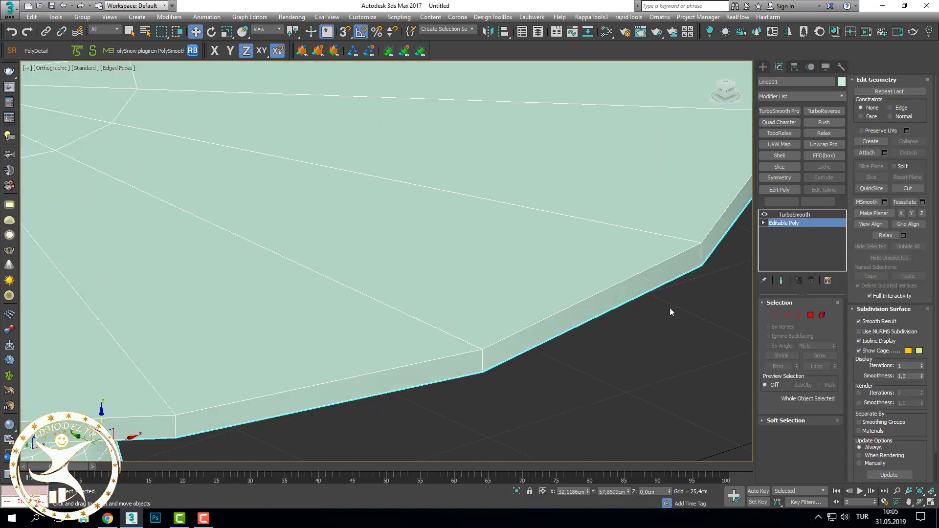
- Connect the tabletop rim's side edge ring with 2 segments pinched toward the edges
click(785, 314)
scroll(719, 263, up, 2)
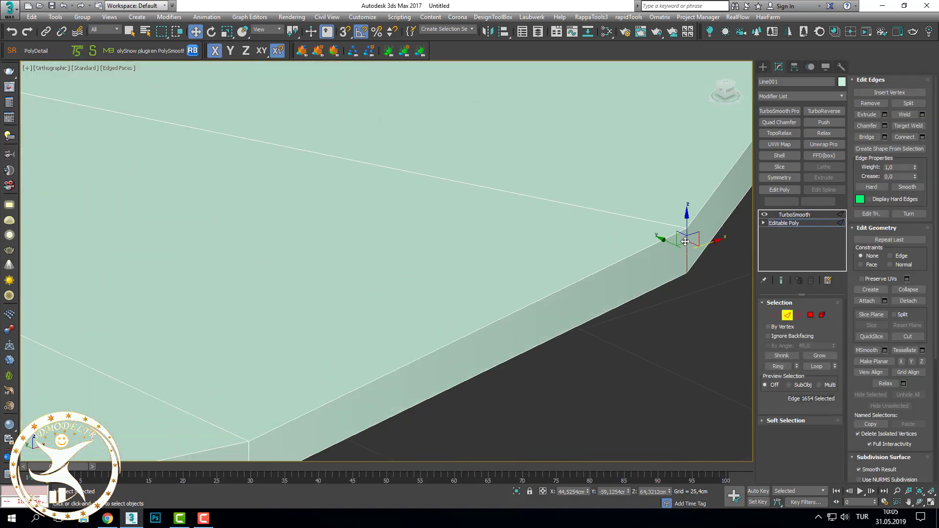
click(923, 137)
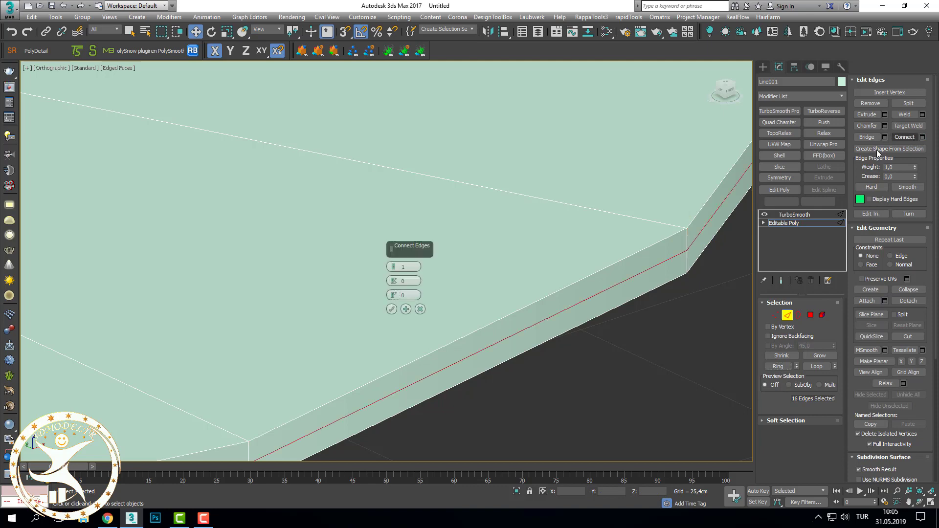
click(392, 265)
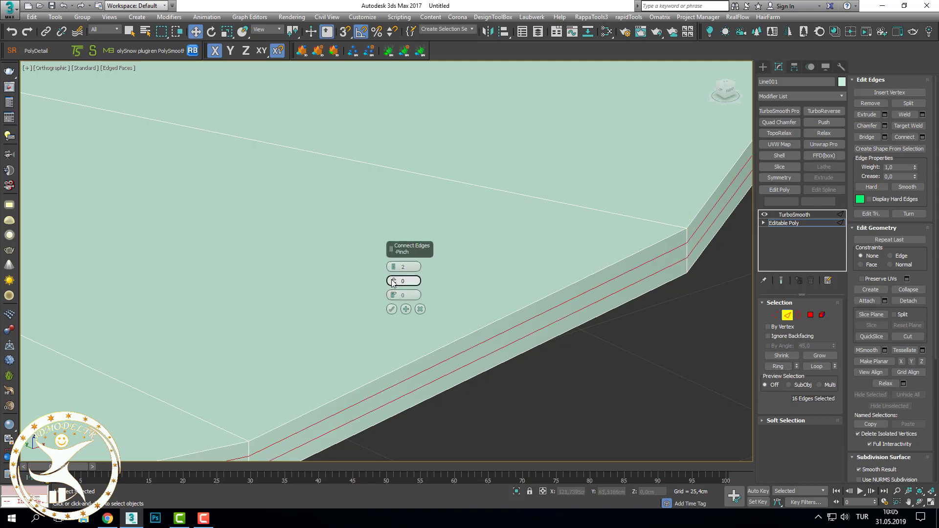
drag(395, 272, 394, 232)
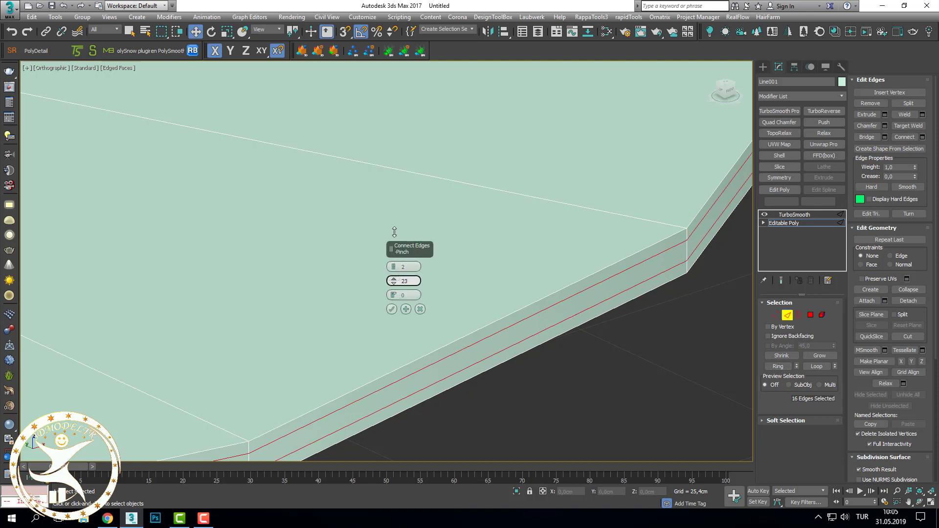
click(392, 308)
scroll(541, 308, down, 5)
scroll(609, 303, up, 5)
scroll(619, 316, up, 2)
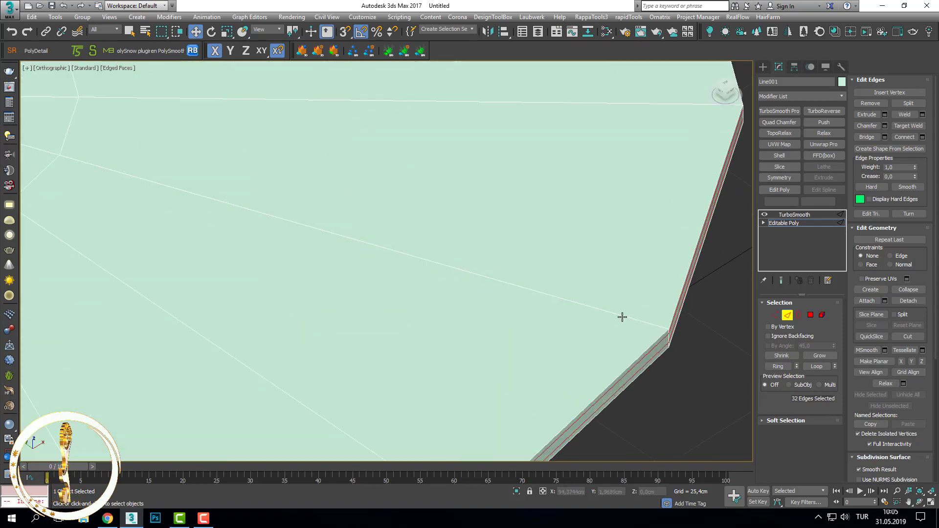
scroll(622, 317, down, 5)
- Ring-select the top's radial edges and connect them with loops slid near rim and centre
alt+middle_drag(626, 342, 626, 294)
scroll(629, 271, up, 5)
click(628, 271)
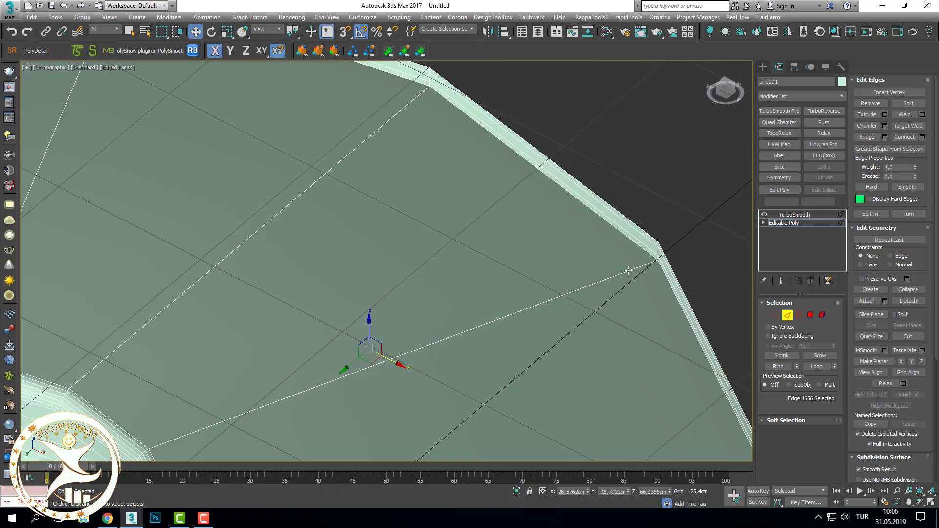
click(778, 366)
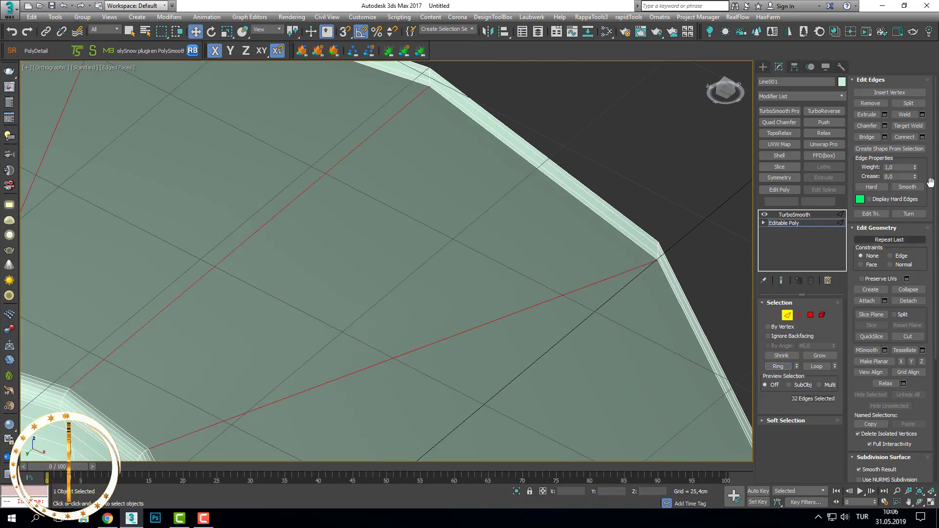
click(923, 137)
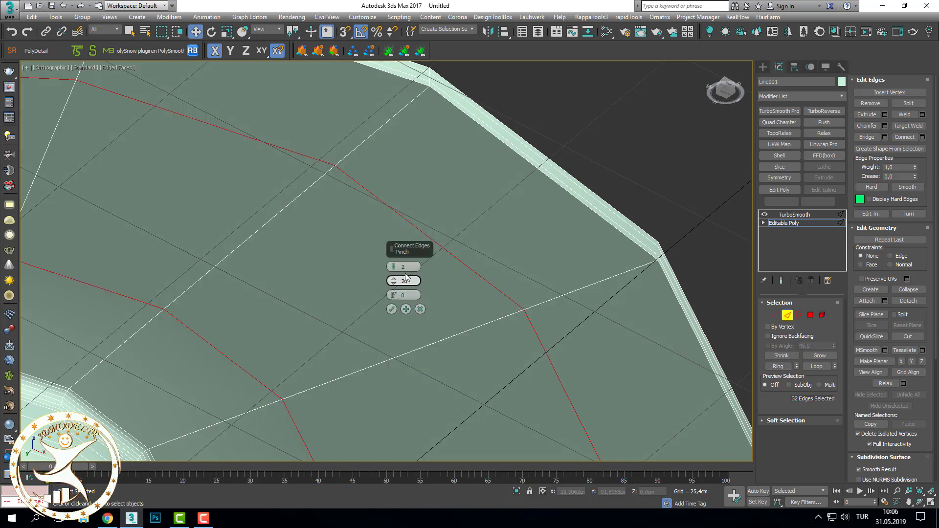
drag(394, 266, 393, 240)
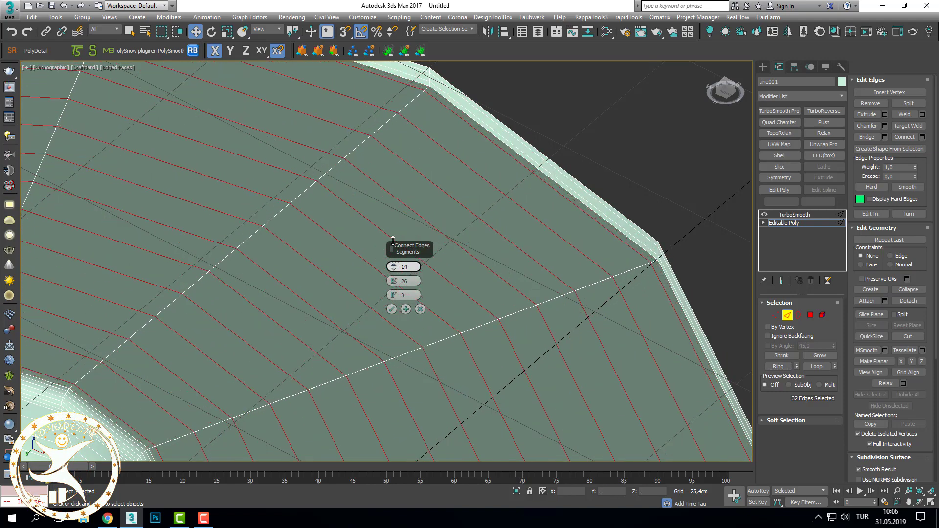
mouse_move(394, 286)
mouse_down()
mouse_move(405, 291)
mouse_move(393, 290)
mouse_move(385, 108)
mouse_up()
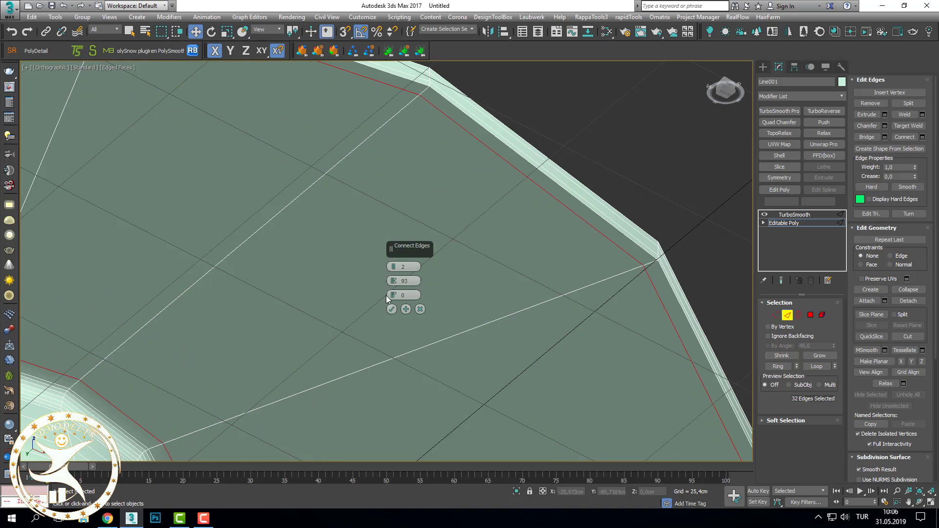
scroll(516, 241, down, 8)
mouse_move(477, 236)
alt+middle_down()
mouse_move(486, 344)
mouse_move(578, 341)
alt+middle_up()
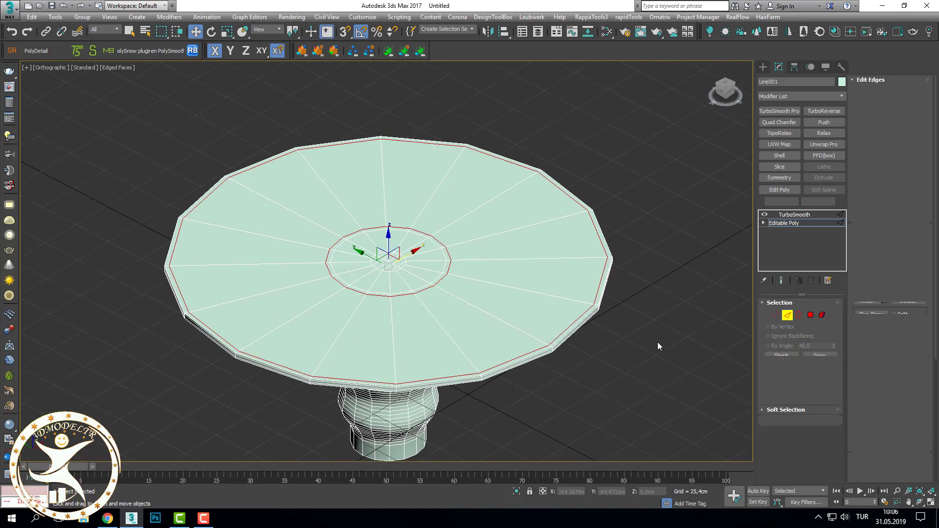
- Exit edge editing and inspect the smoothed table from below with edges hidden
key(ctrl+b)
scroll(555, 294, up, 3)
scroll(558, 301, up, 3)
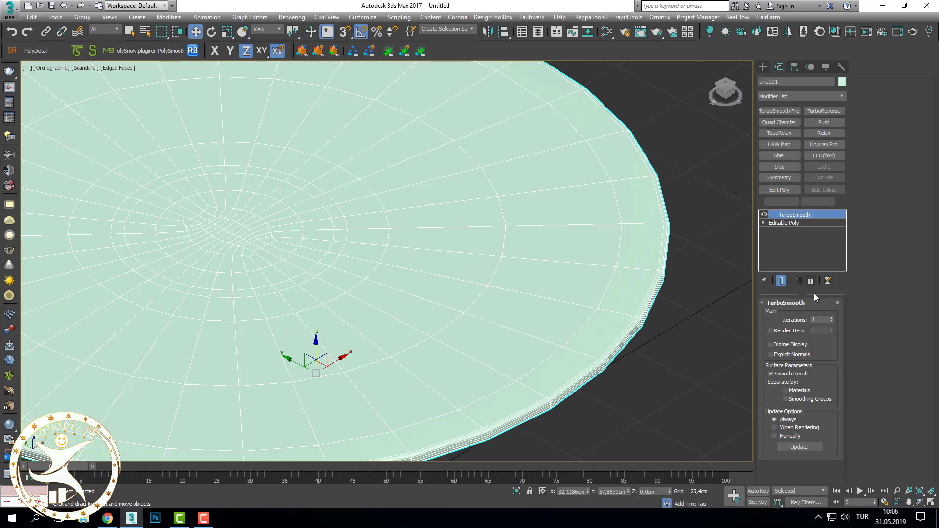
scroll(680, 322, down, 2)
click(679, 322)
scroll(611, 396, down, 5)
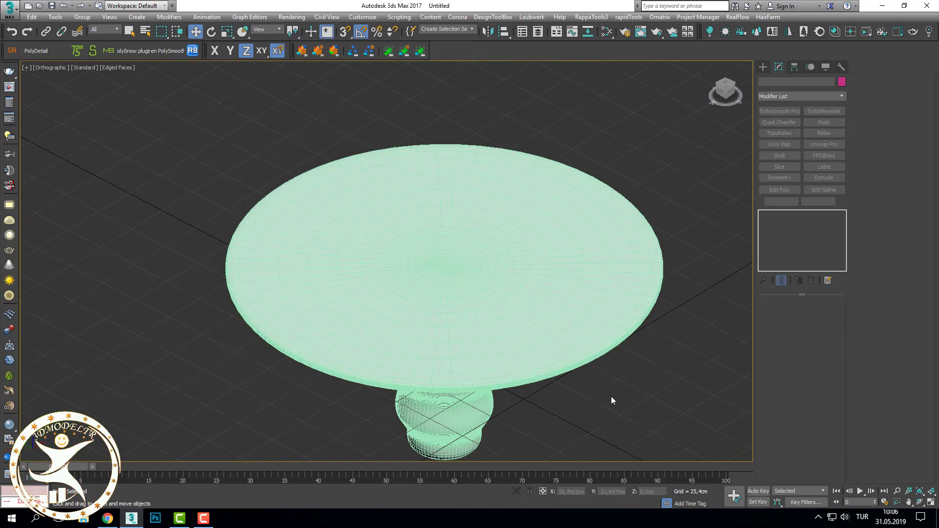
mouse_move(612, 396)
alt+middle_down()
mouse_move(600, 284)
mouse_move(589, 350)
mouse_move(601, 359)
alt+middle_up()
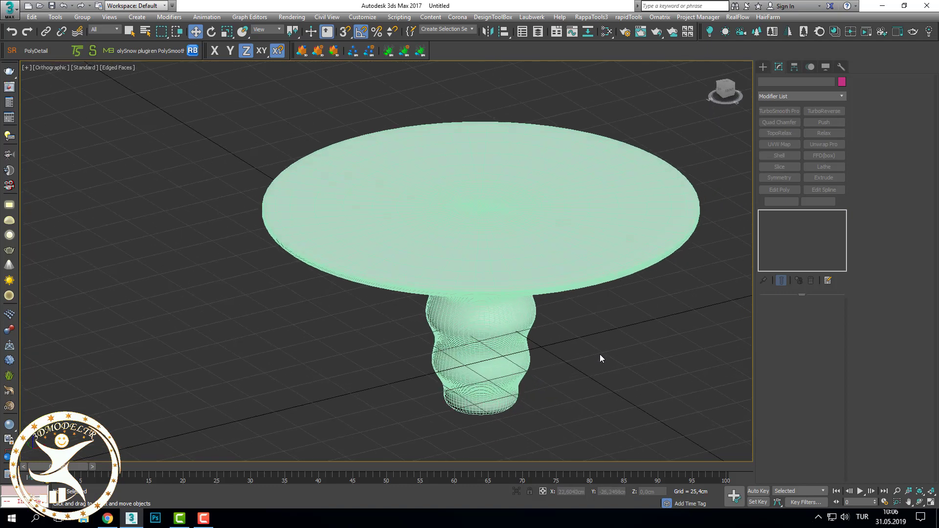
key(ctrl+z)
key(F4)
scroll(573, 261, up, 2)
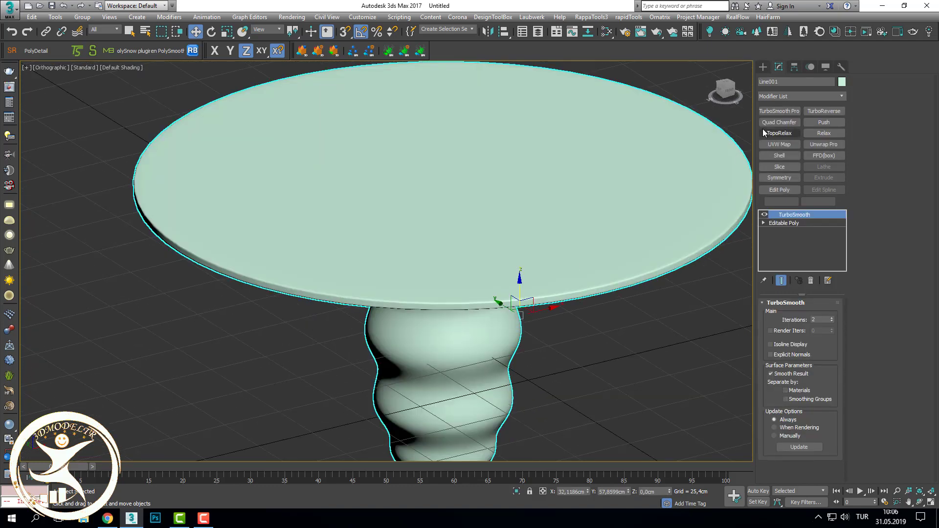
- Set the table's object colour to orange in the Object Color dialog
click(842, 82)
click(649, 252)
click(766, 311)
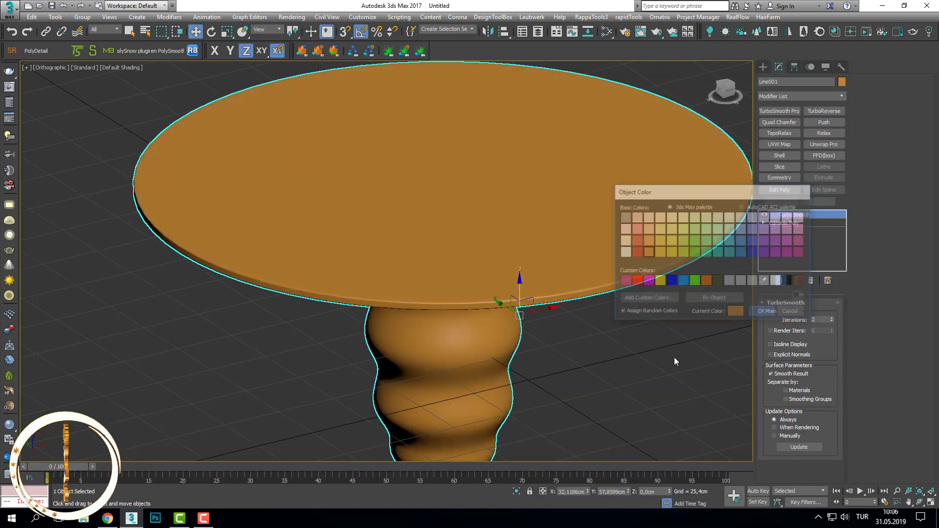
click(675, 361)
scroll(525, 328, down, 3)
- Select the table, frame it in wireframe front view, and move it up
mouse_move(526, 329)
alt+middle_down()
mouse_move(509, 357)
mouse_move(446, 342)
mouse_move(479, 402)
alt+middle_up()
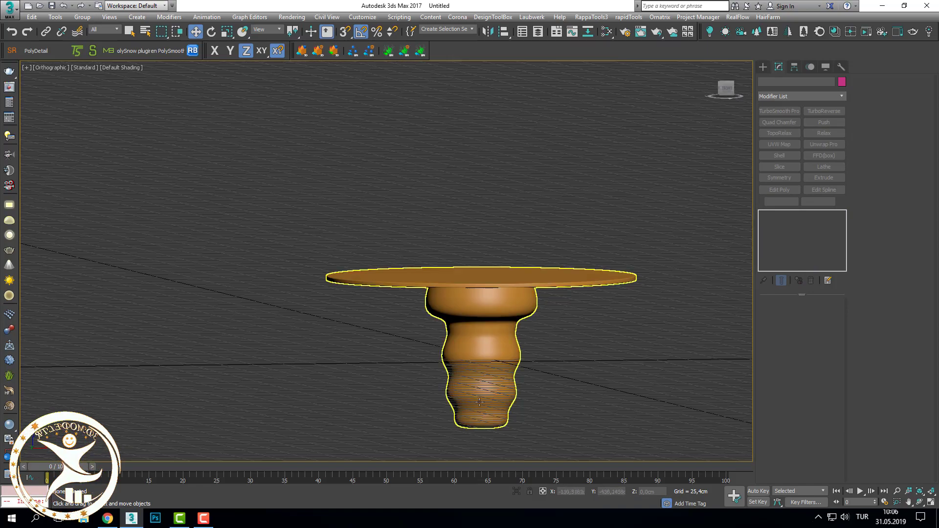
click(479, 402)
alt+middle_drag(520, 347, 551, 289)
key(f)
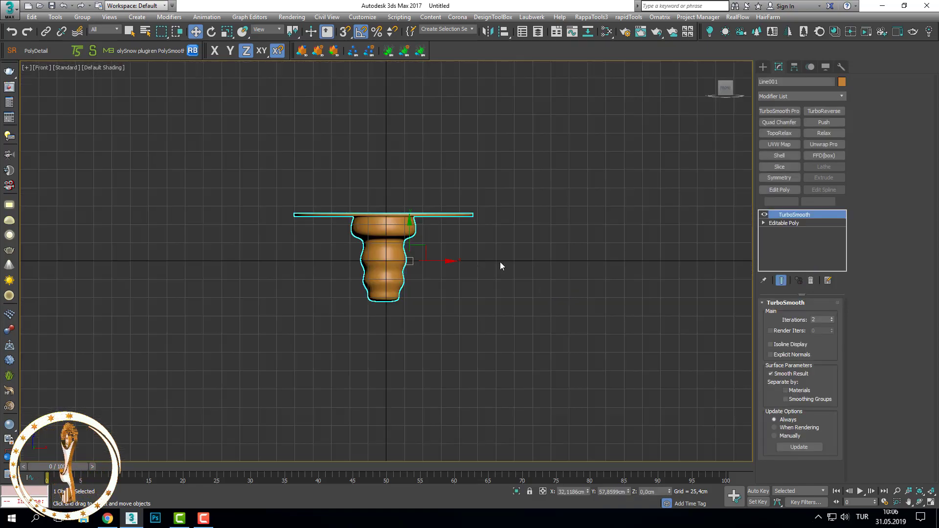
key(z)
key(F3)
drag(453, 250, 453, 99)
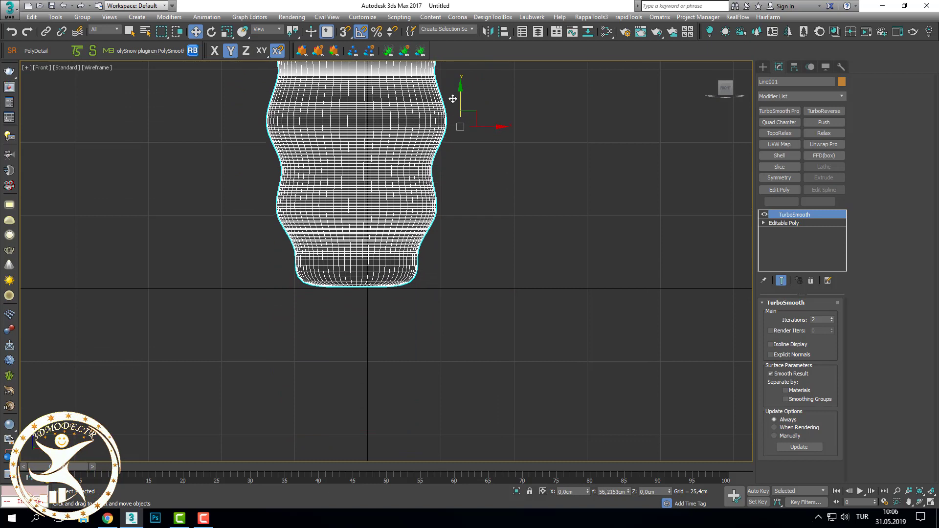
- Center the pivot to the object and place the table at X 0, Y 0
click(794, 69)
click(801, 184)
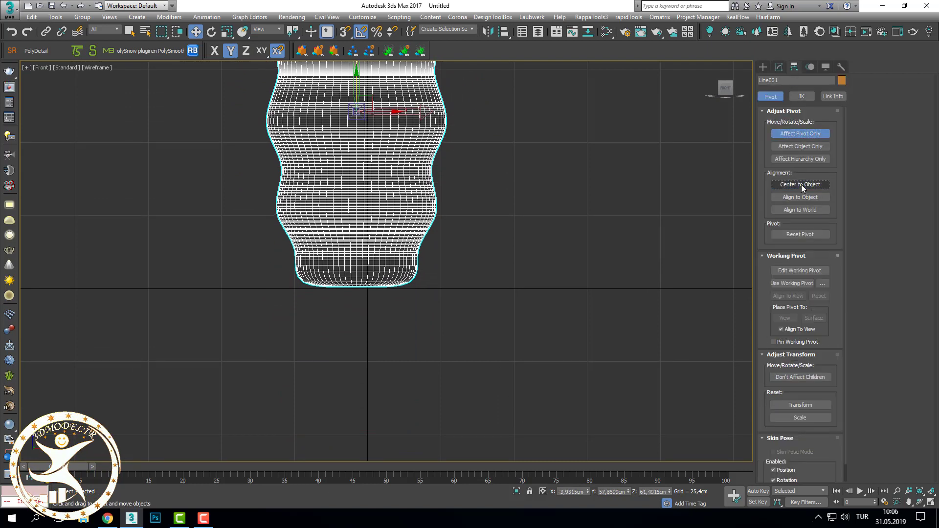
click(805, 134)
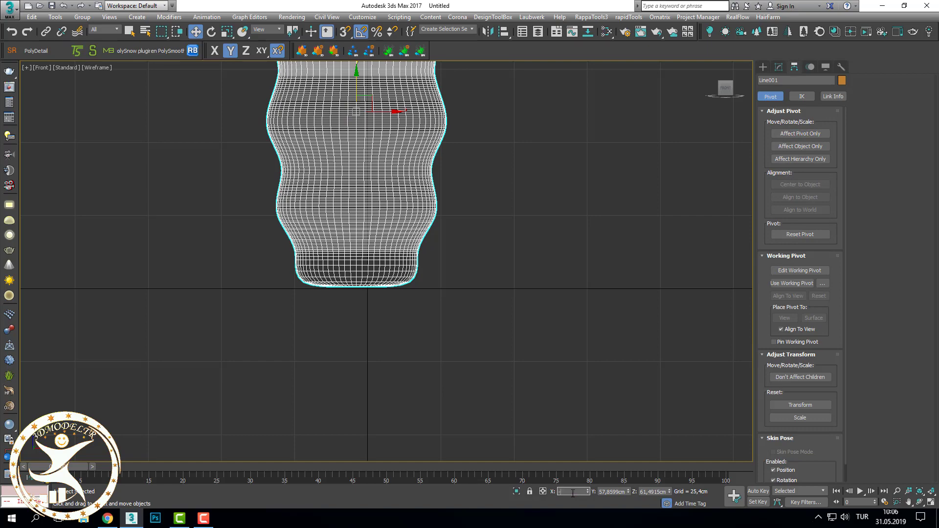
text(0)
key(Return)
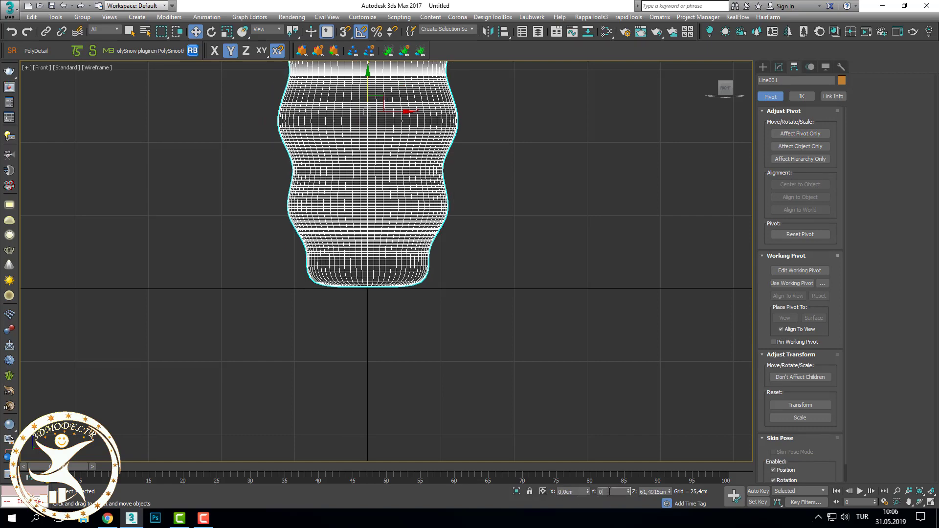
key(Return)
mouse_move(366, 202)
middle_down()
mouse_move(401, 256)
mouse_move(496, 289)
mouse_move(537, 369)
mouse_move(498, 333)
middle_up()
key(F3)
scroll(538, 366, down, 3)
scroll(491, 390, up, 5)
key(F3)
- In Editable Poly, add an edge loop near the bottom of the leg
click(779, 67)
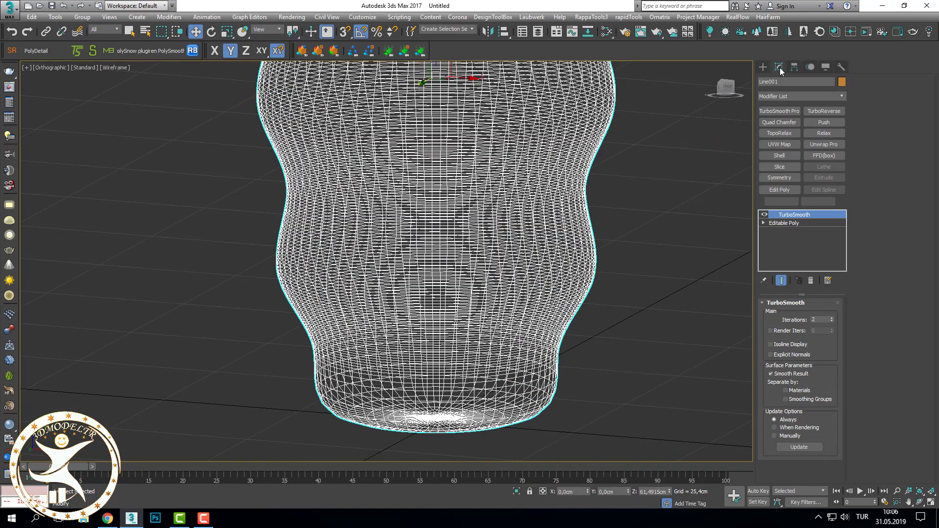
click(793, 223)
key(F3)
key(f)
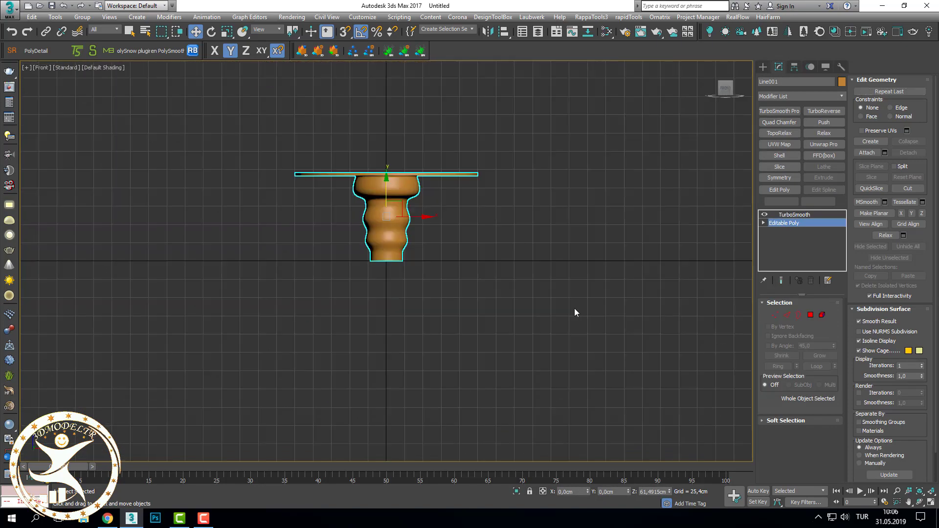
key(z)
key(F3)
scroll(414, 412, up, 3)
scroll(417, 408, up, 2)
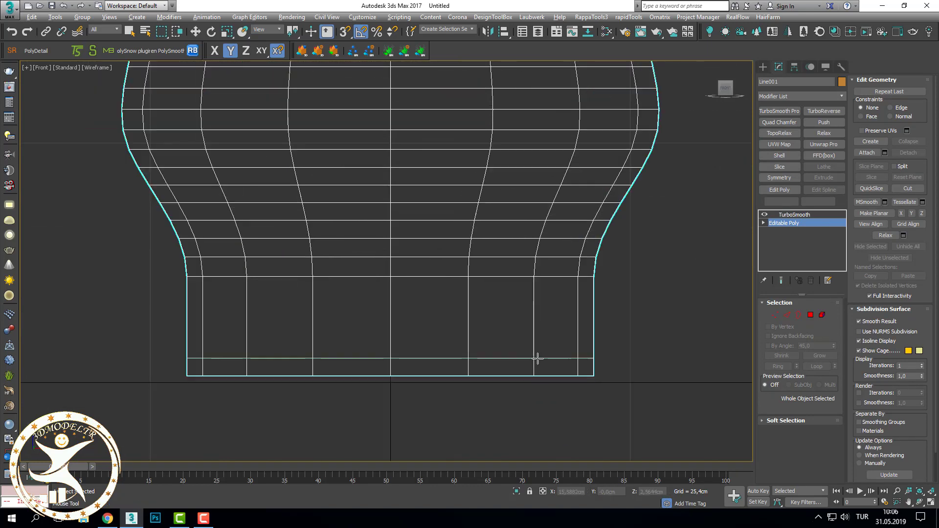
click(534, 356)
key(w)
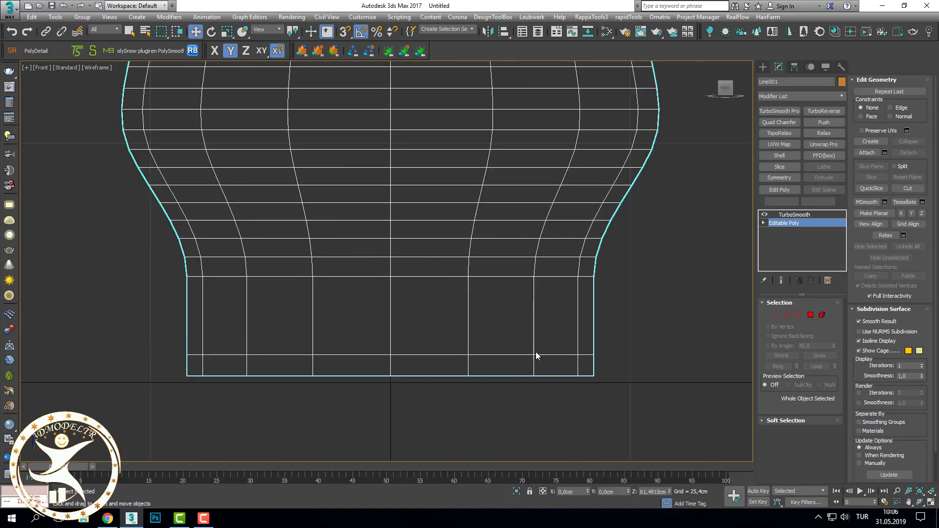
- Select the leg's bottom polygon ring and extrude it with the Extrude caddy
click(816, 316)
click(556, 366)
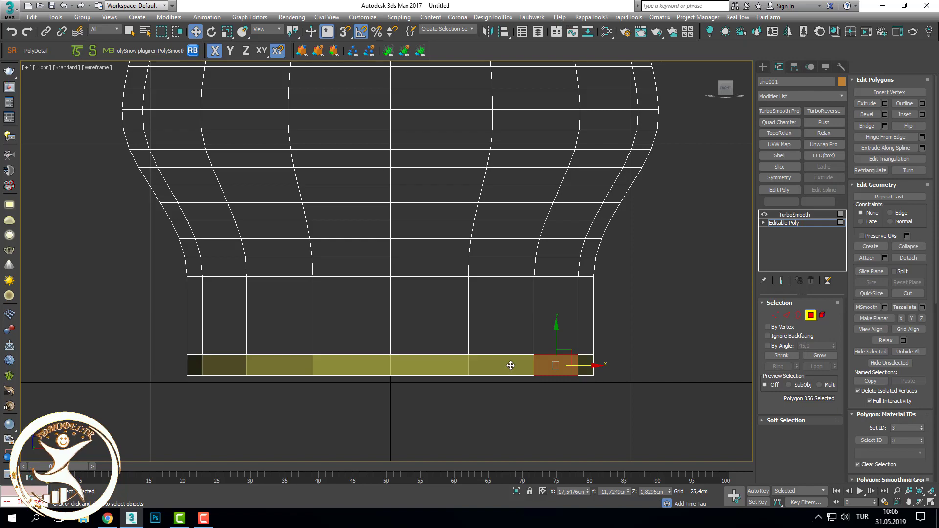
shift+click(517, 366)
mouse_move(517, 366)
alt+middle_down()
mouse_move(558, 392)
mouse_move(546, 342)
alt+middle_up()
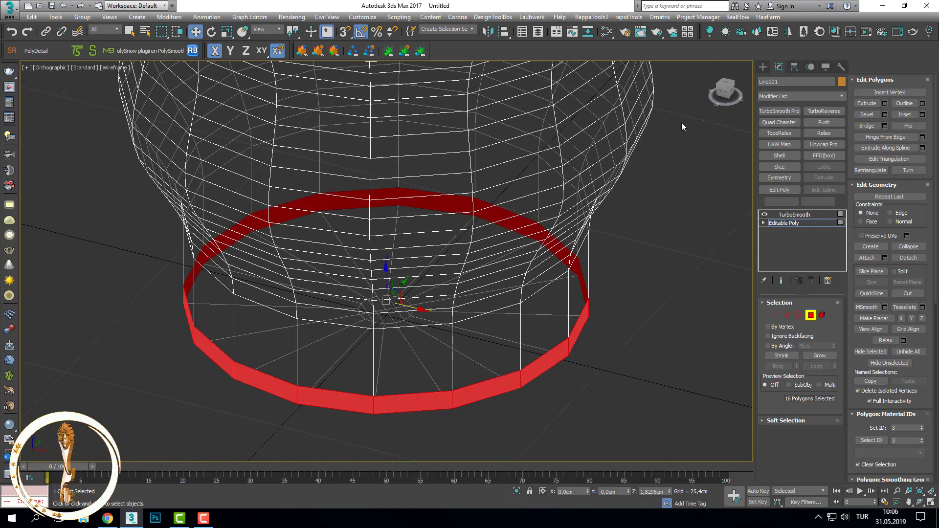
key(shift+e)
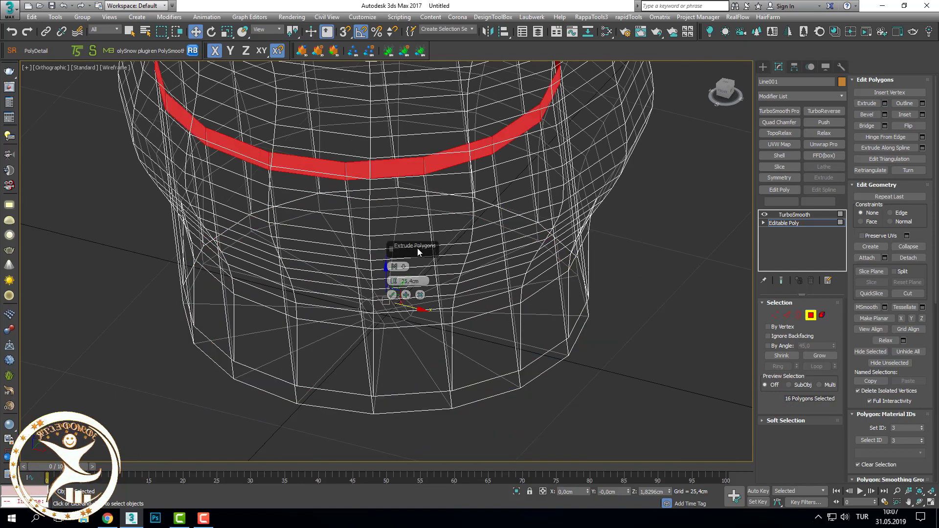
click(395, 266)
click(408, 282)
- Raise the bottom ring's extrusion height to about 28 cm, forming a wide flat base
scroll(431, 299, down, 3)
scroll(431, 300, down, 3)
key(F3)
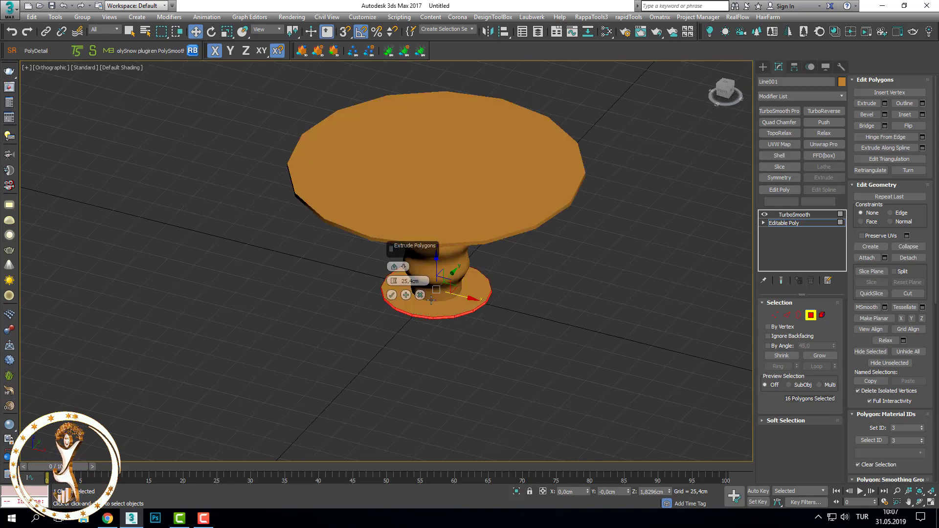
key(F3)
scroll(457, 300, up, 5)
alt+middle_drag(456, 300, 443, 318)
scroll(406, 320, up, 2)
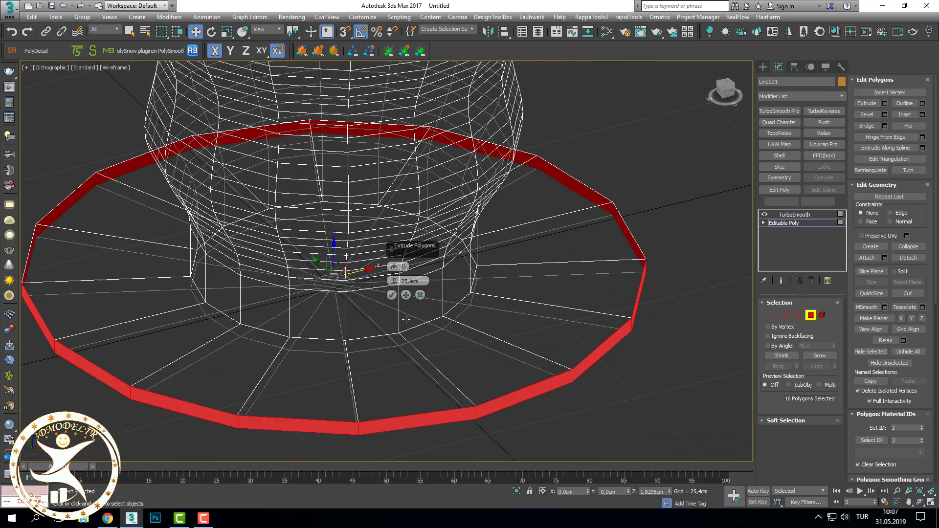
drag(394, 282, 397, 262)
key(F3)
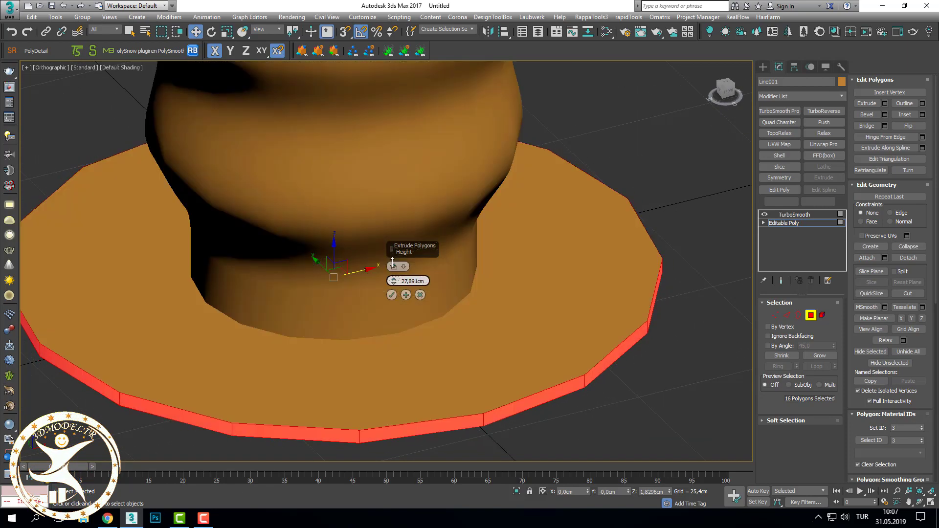
key(F3)
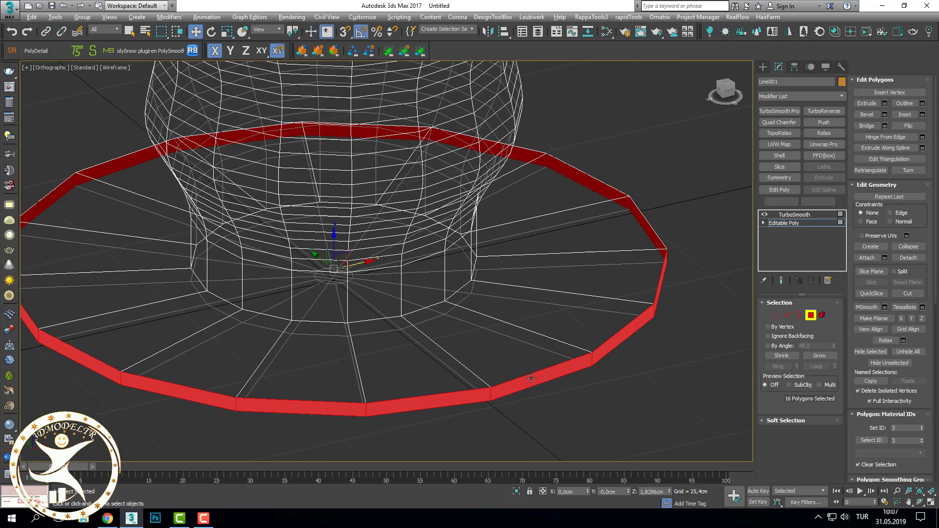
scroll(624, 371, up, 4)
key(2)
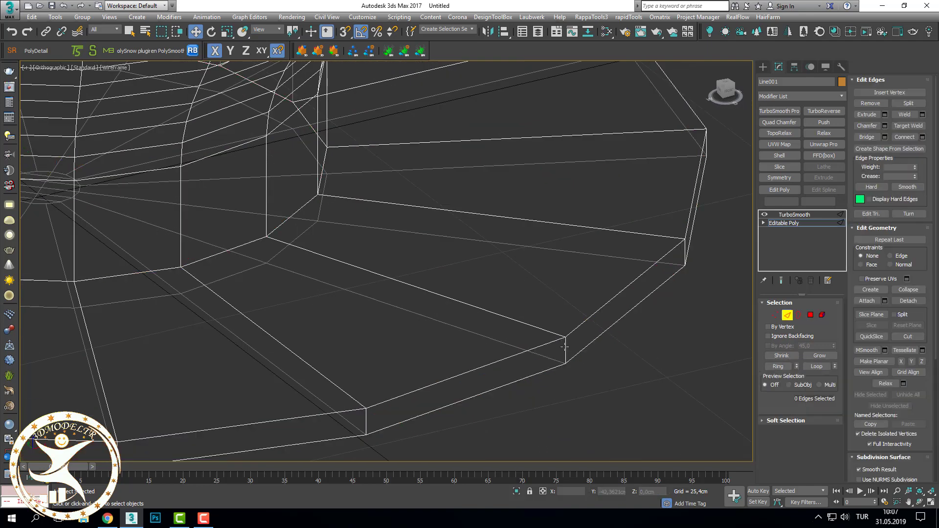
- Connect the base rim's vertical edges with 2 support loops and return to TurboSmooth
click(923, 137)
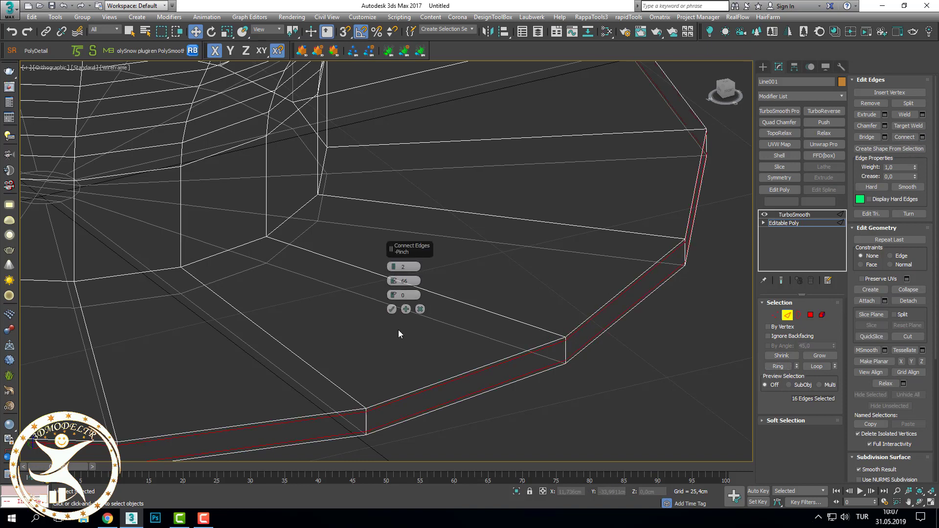
click(392, 310)
key(F3)
scroll(639, 354, down, 3)
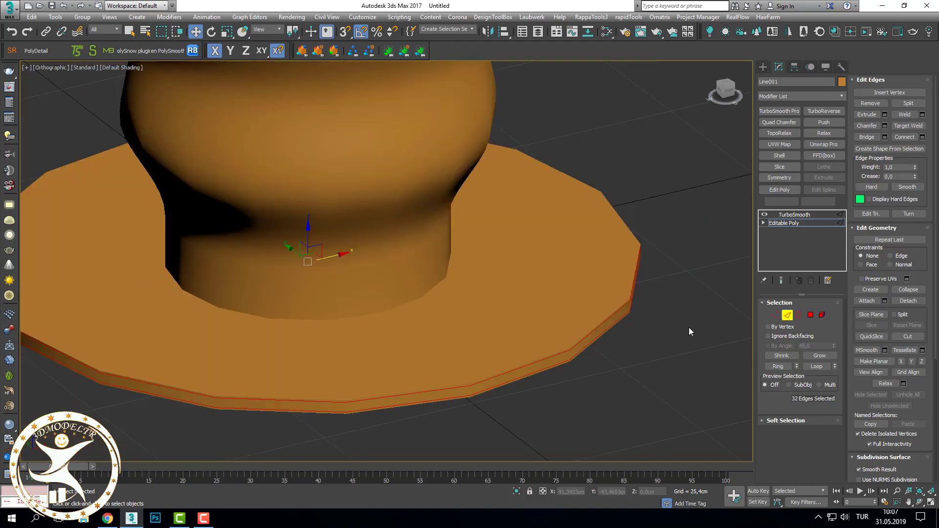
click(789, 214)
click(653, 329)
- Select the finished table and frame it in the front view
scroll(616, 372, down, 4)
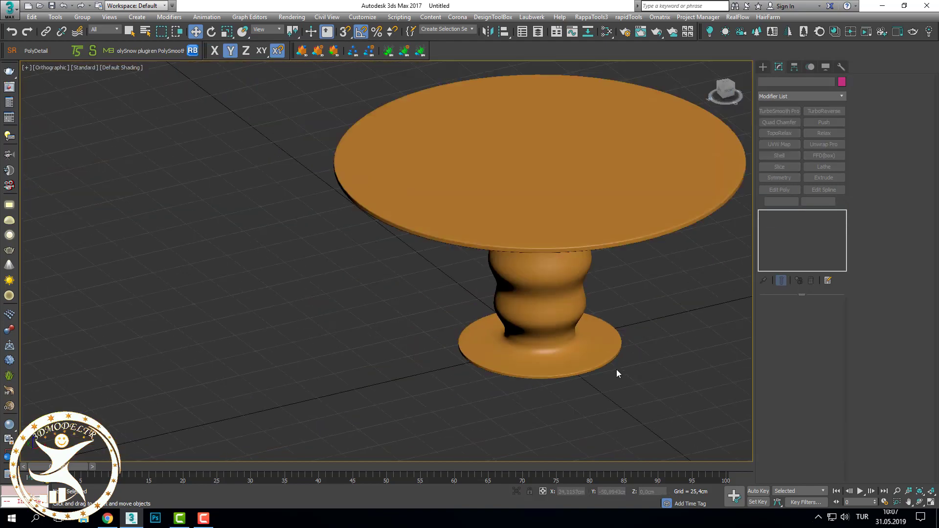
mouse_move(617, 369)
alt+middle_down()
mouse_move(606, 335)
mouse_move(601, 396)
mouse_move(606, 291)
mouse_move(535, 339)
mouse_move(465, 299)
mouse_move(503, 333)
alt+middle_up()
key(F3)
key(F3)
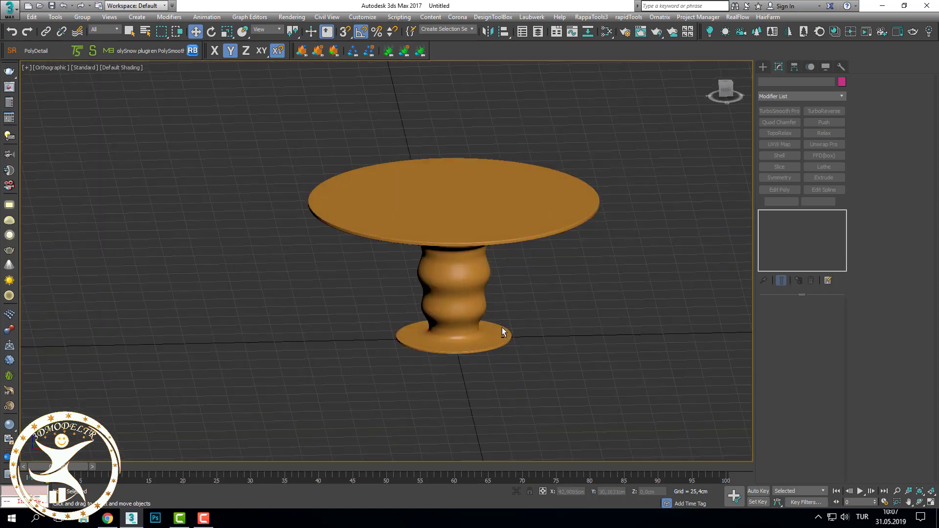
click(504, 333)
key(f)
scroll(456, 289, up, 8)
key(F3)
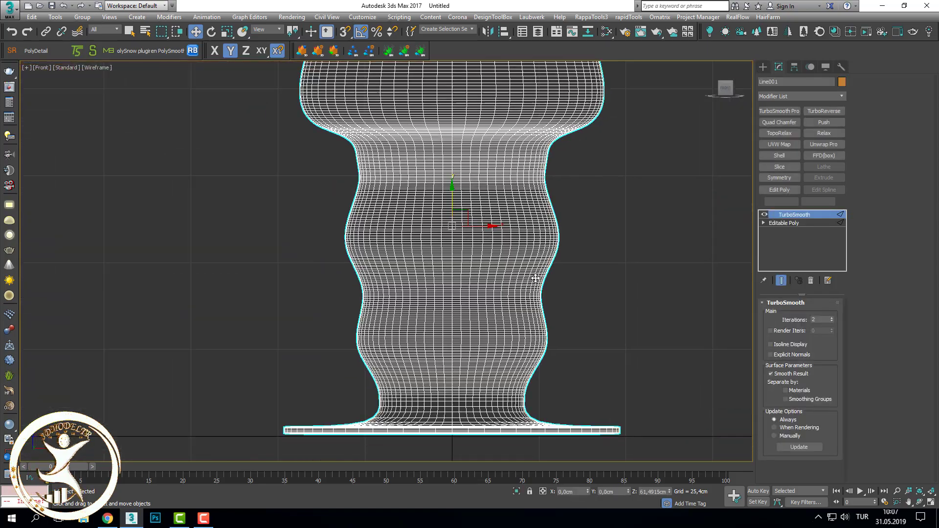
key(F3)
- Add a box lattice deformer, then delete it and return to TurboSmooth
click(816, 156)
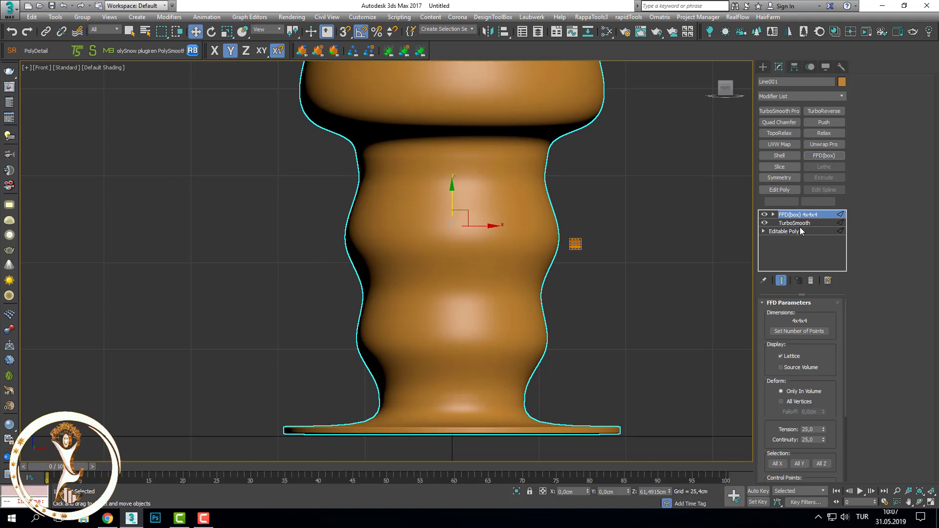
key(F3)
scroll(602, 290, down, 4)
right_click(804, 214)
click(804, 230)
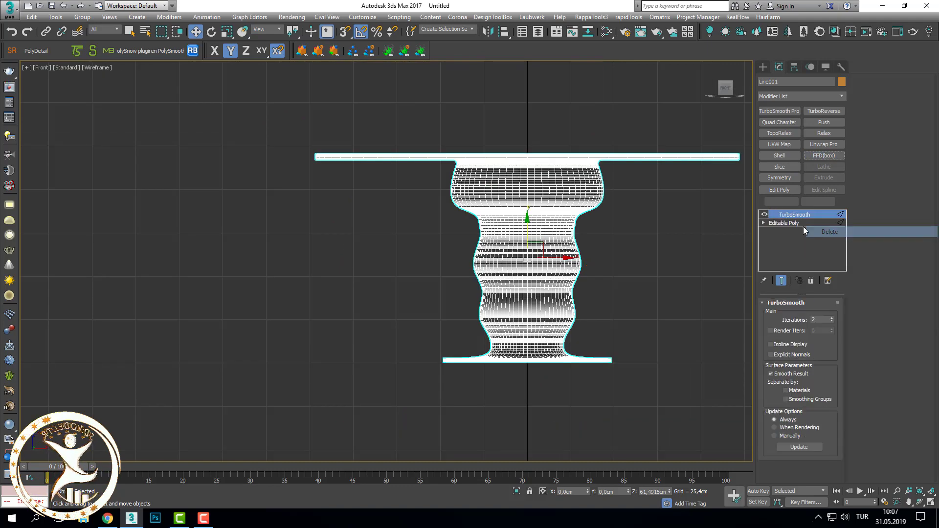
key(F3)
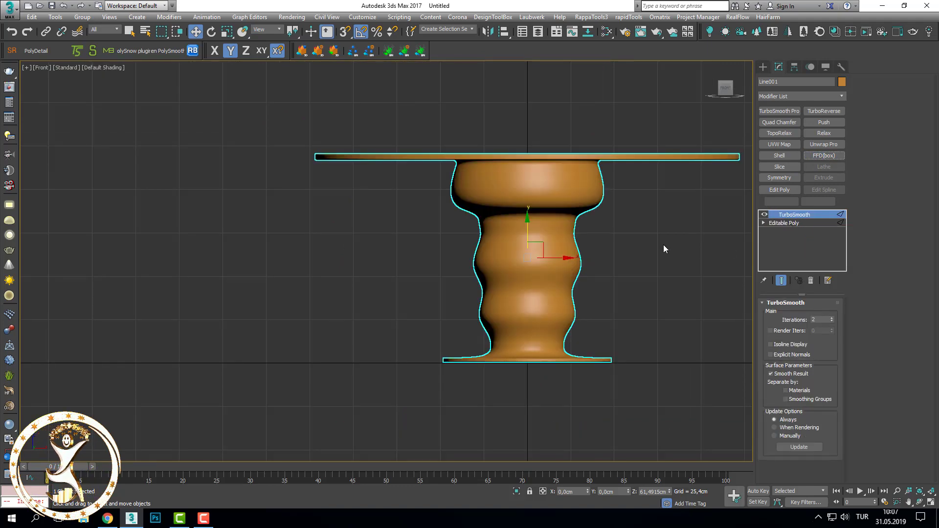
middle_drag(663, 245, 637, 246)
click(784, 224)
click(787, 316)
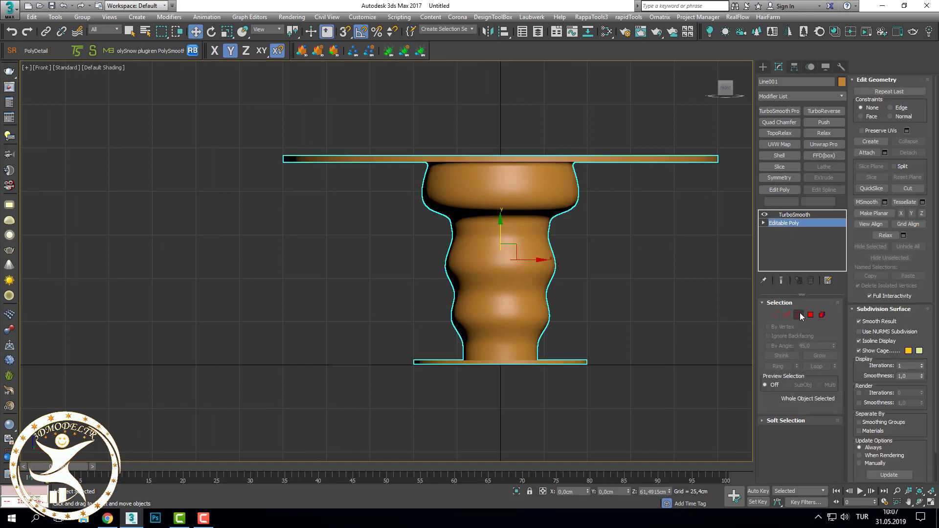
click(795, 215)
scroll(499, 318, down, 2)
- Scale the table down uniformly and lower it along the vertical axis
key(r)
scroll(485, 303, up, 4)
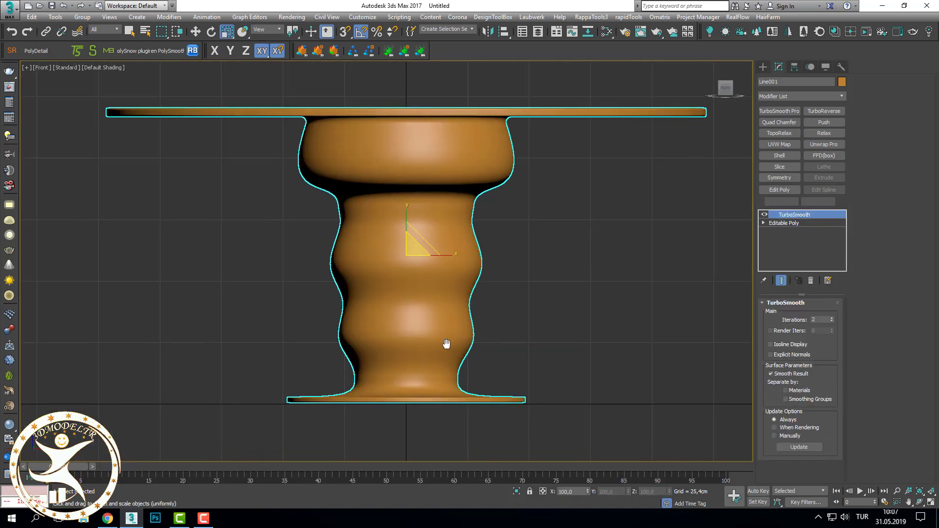
drag(421, 251, 420, 267)
key(w)
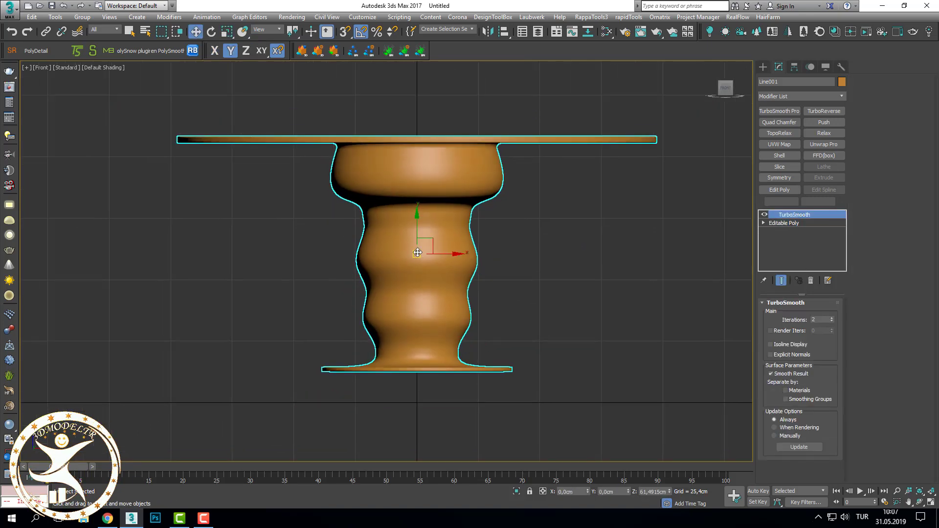
drag(416, 233, 416, 263)
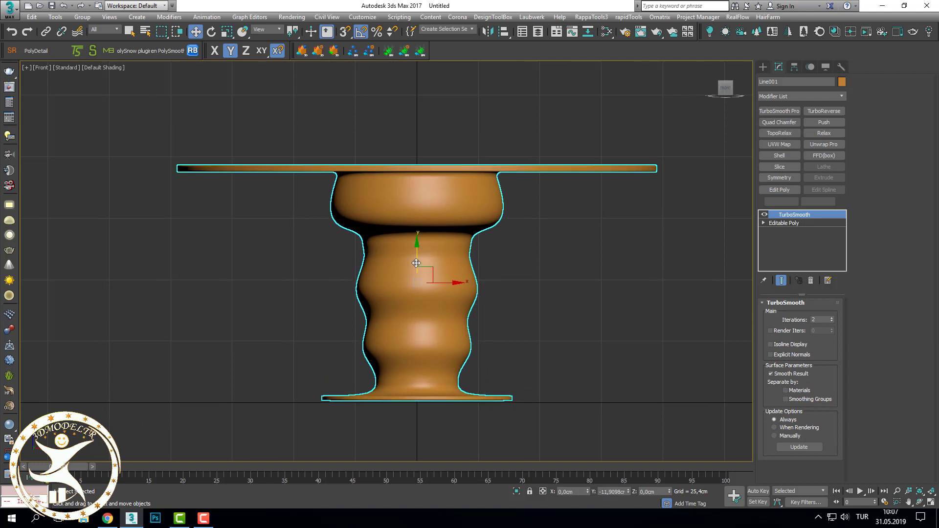
scroll(431, 384, up, 5)
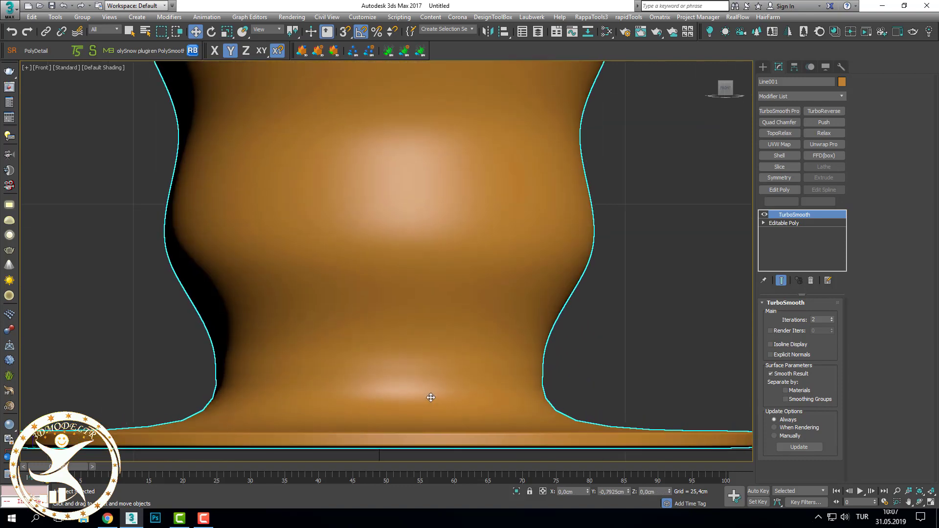
scroll(430, 391, down, 7)
- Draw a 50×50-segment plane covering the table in the wireframe Top view
click(554, 342)
key(t)
key(F3)
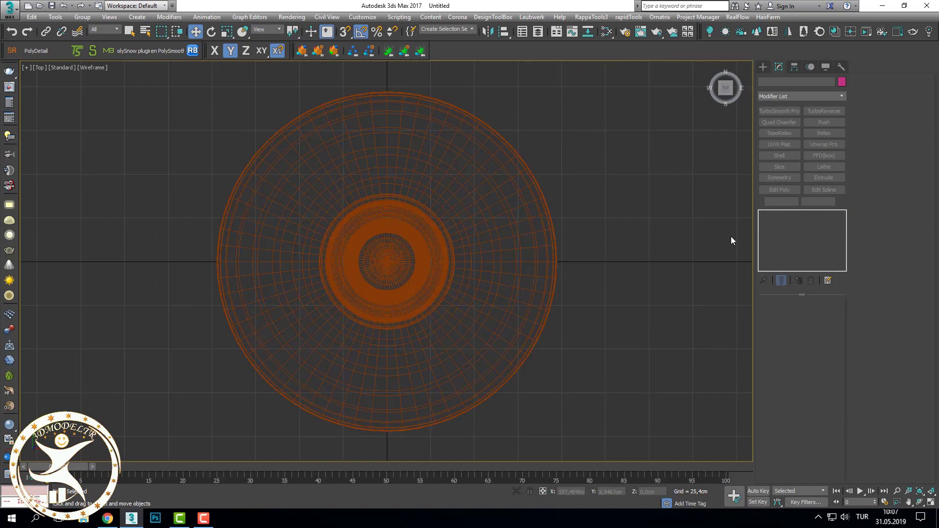
click(764, 67)
click(818, 168)
scroll(377, 352, down, 2)
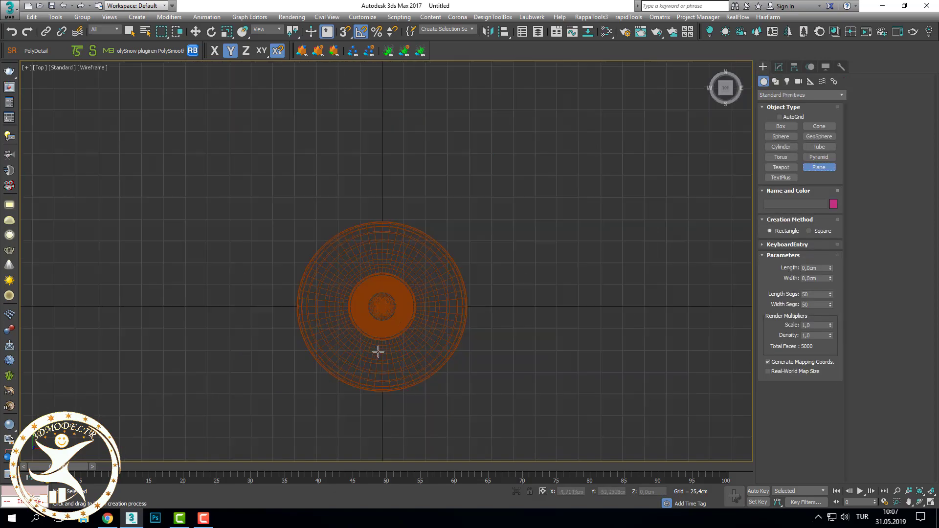
scroll(377, 352, down, 1)
drag(280, 211, 488, 417)
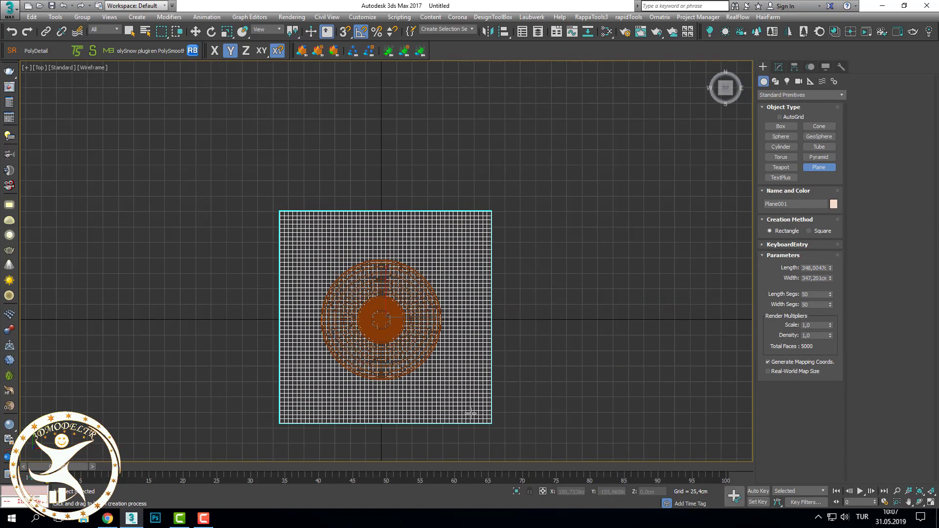
- Centre the plane over the table at X 0, Y 0
key(w)
scroll(415, 371, up, 3)
scroll(508, 336, up, 2)
key(F3)
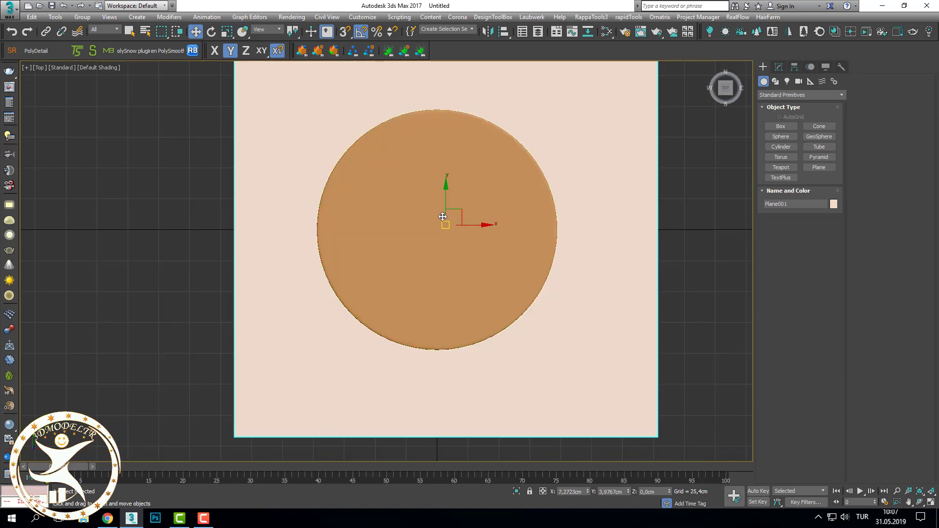
key(F3)
drag(459, 214, 453, 221)
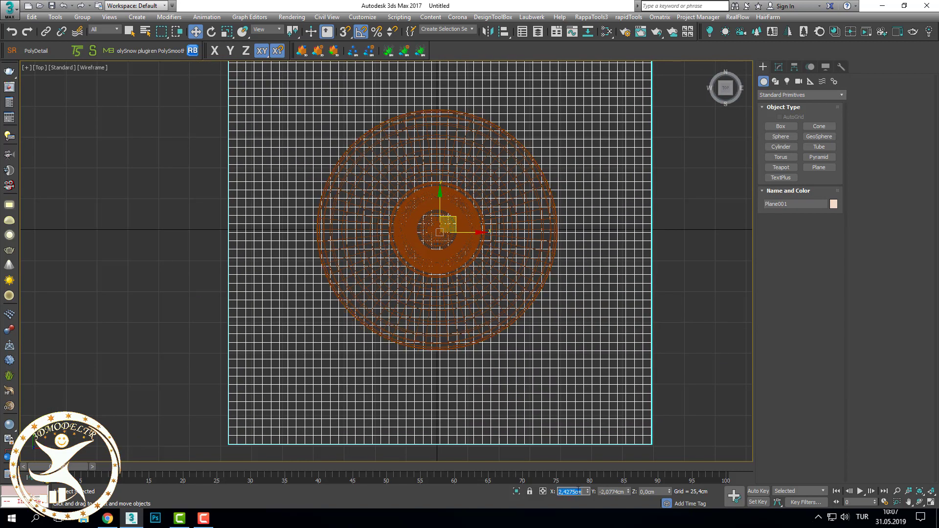
click(613, 493)
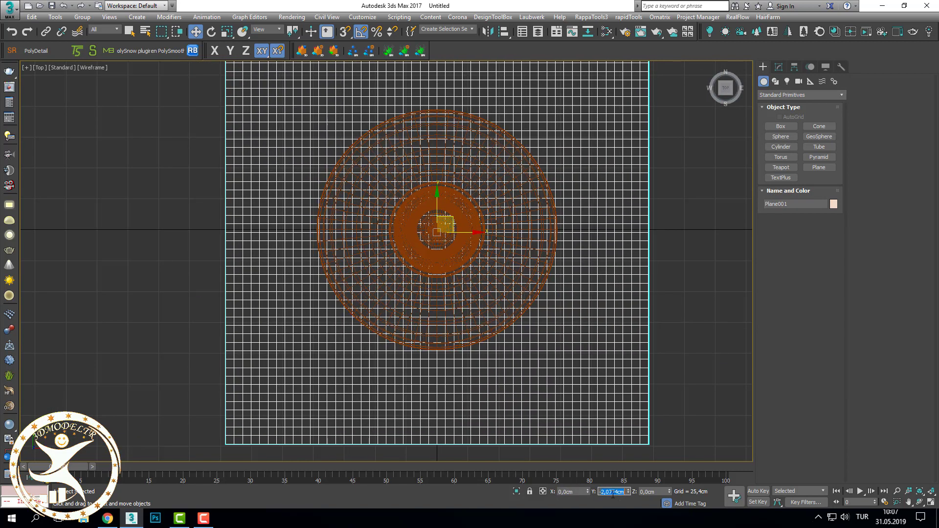
text(0)
key(Return)
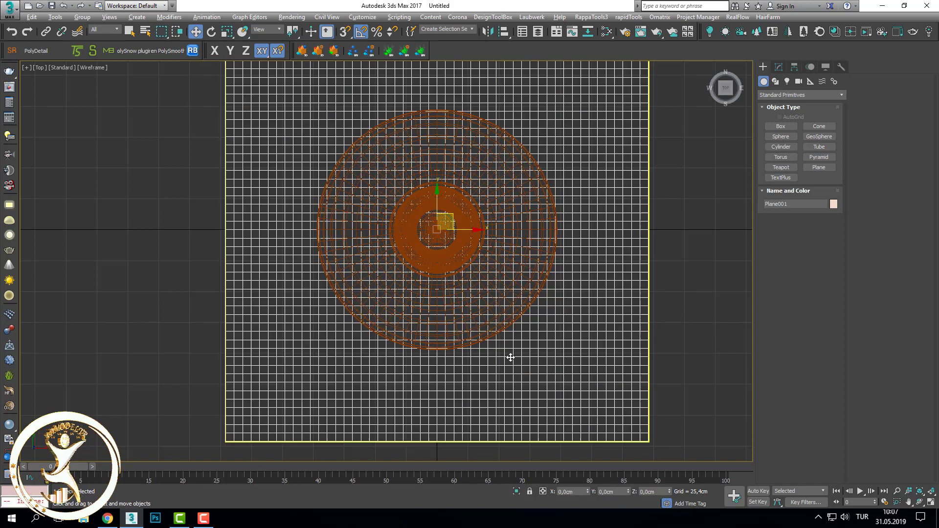
- Raise the plane above the tabletop in Front view
alt+middle_drag(510, 357, 543, 293)
key(f)
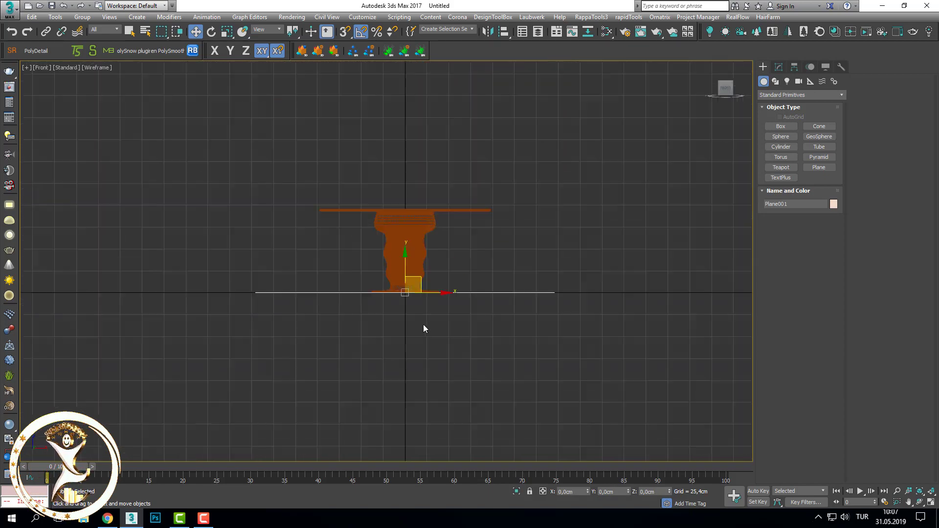
drag(398, 226, 396, 178)
- Set the plane's Length and Width to 270 cm
scroll(395, 192, up, 5)
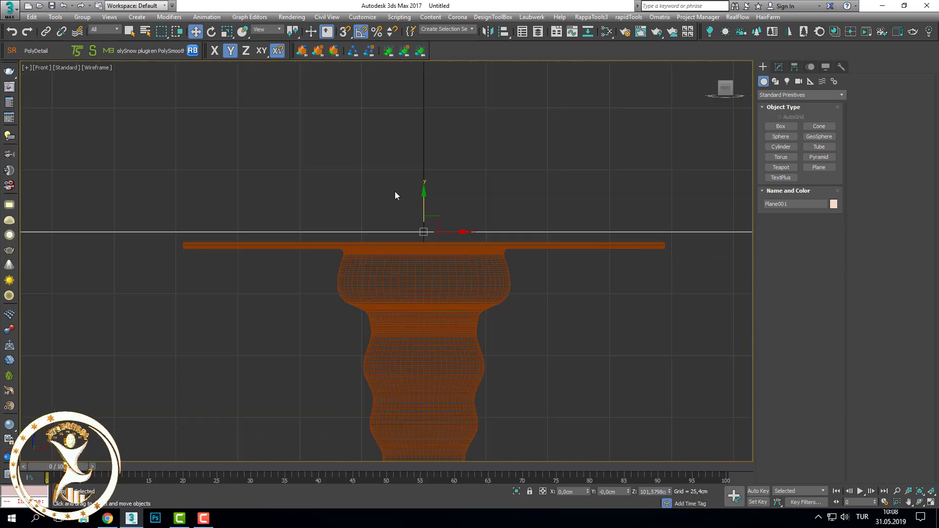
key(F3)
click(519, 355)
key(F3)
mouse_move(512, 301)
alt+middle_down()
mouse_move(499, 322)
mouse_move(583, 275)
mouse_move(555, 325)
mouse_move(647, 362)
alt+middle_up()
click(583, 275)
key(F3)
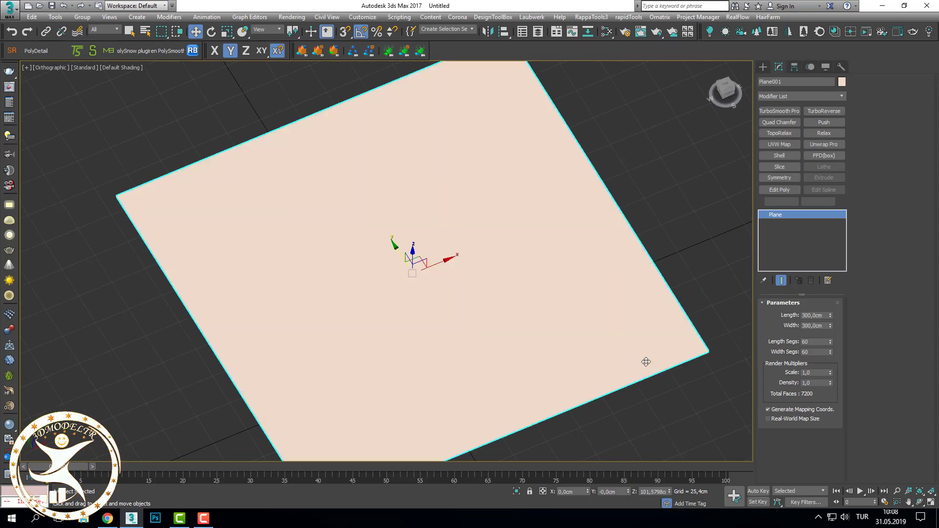
double_click(815, 316)
text(0)
key(Return)
text(27)
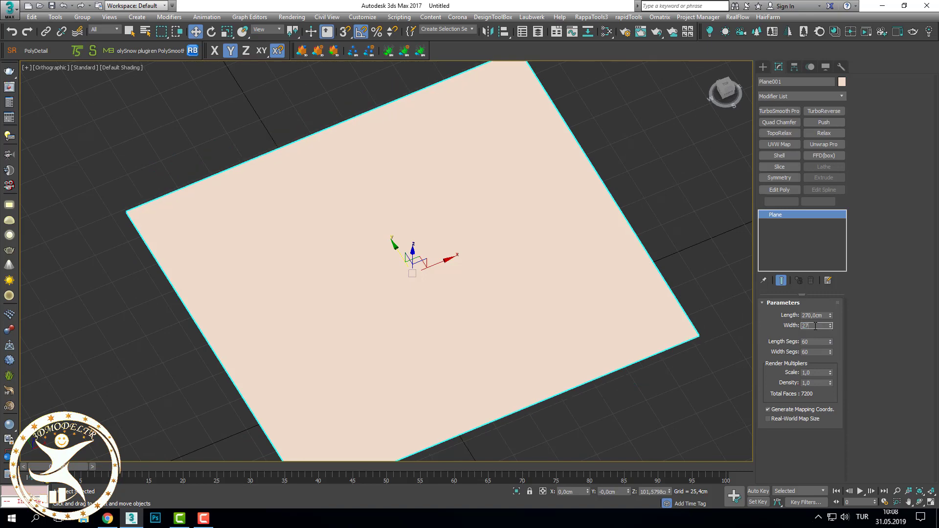
text(0)
key(Return)
- Rename the plane to 'cloth'
key(F3)
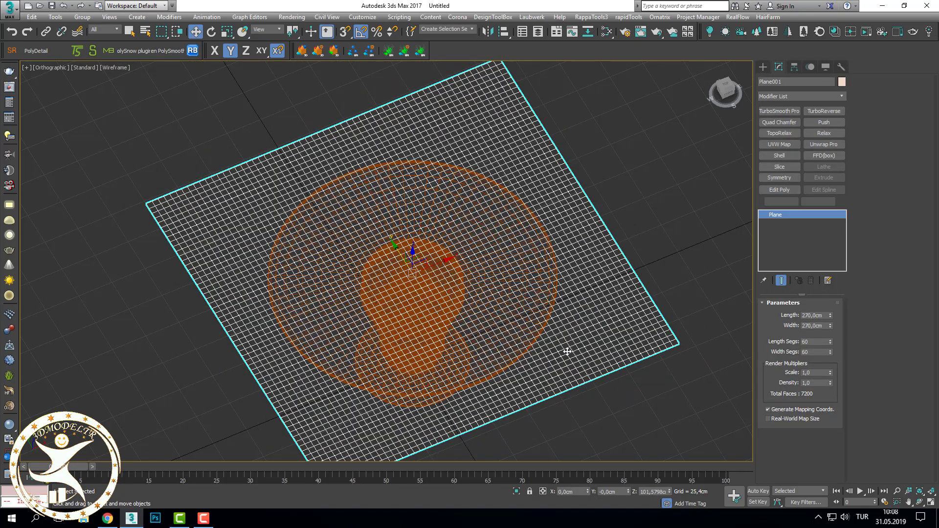
key(t)
key(F3)
mouse_move(470, 398)
alt+middle_down()
mouse_move(516, 317)
mouse_move(468, 355)
mouse_move(509, 369)
alt+middle_up()
click(509, 370)
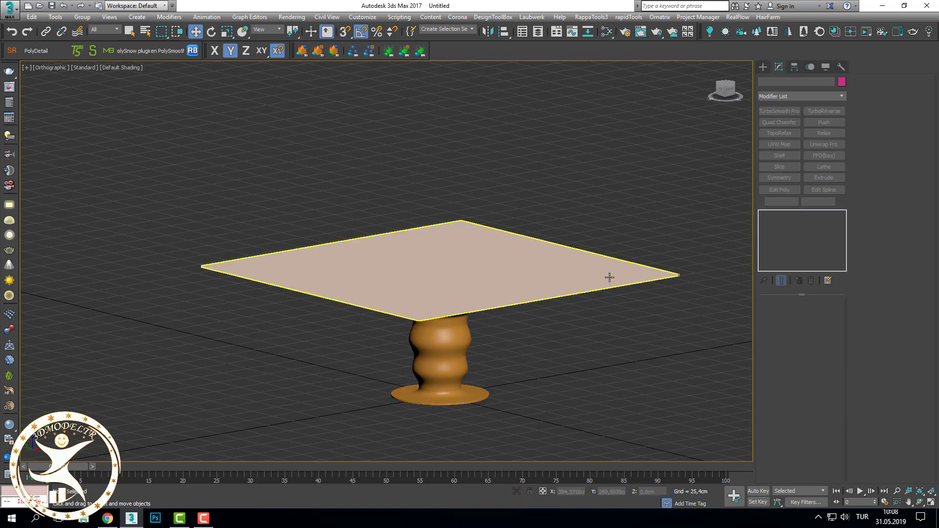
click(451, 350)
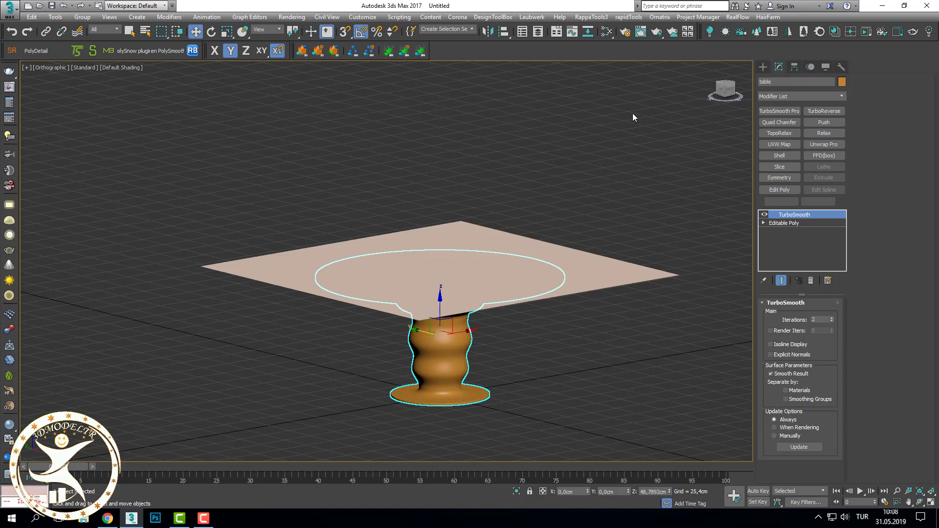
click(622, 264)
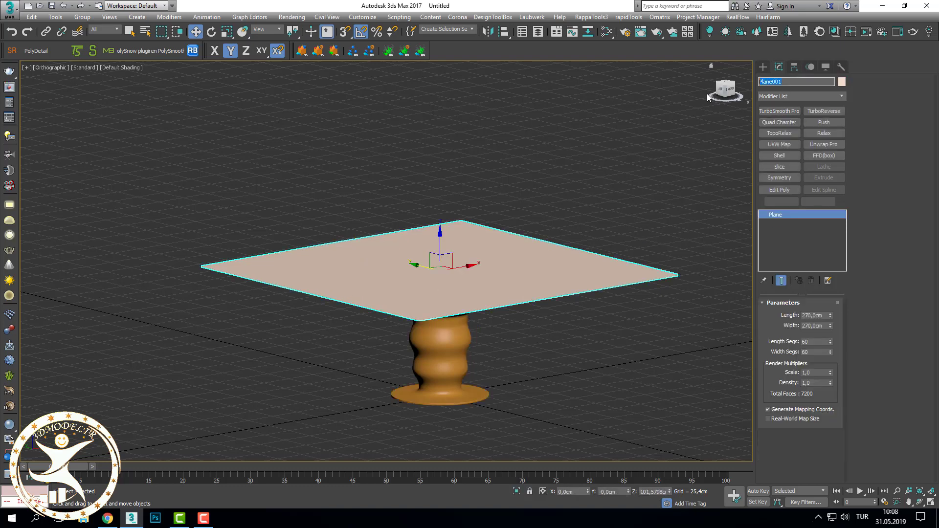
text(clot)
key(Return)
- Add a Cloth modifier to the cloth plane
click(675, 196)
click(634, 276)
mouse_move(633, 276)
alt+middle_down()
mouse_move(595, 386)
mouse_move(670, 329)
mouse_move(664, 308)
alt+middle_up()
click(794, 96)
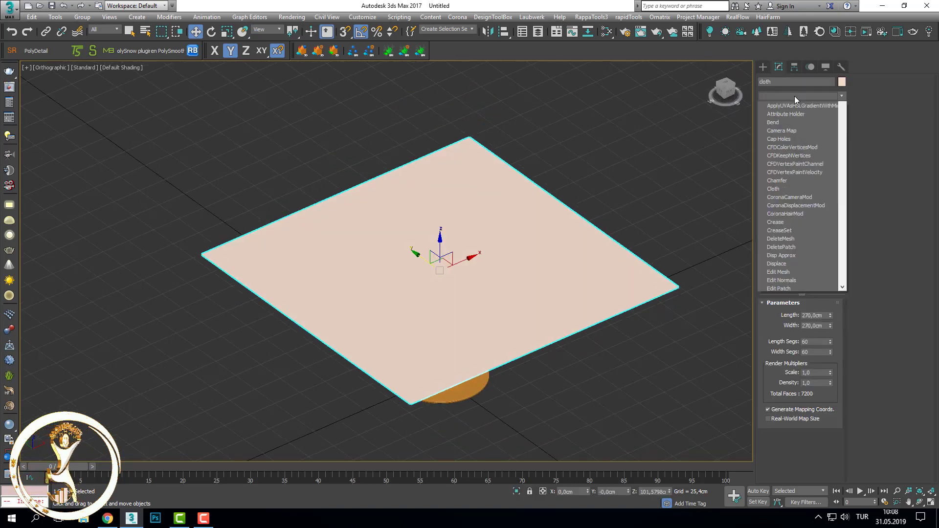
key(c)
click(777, 381)
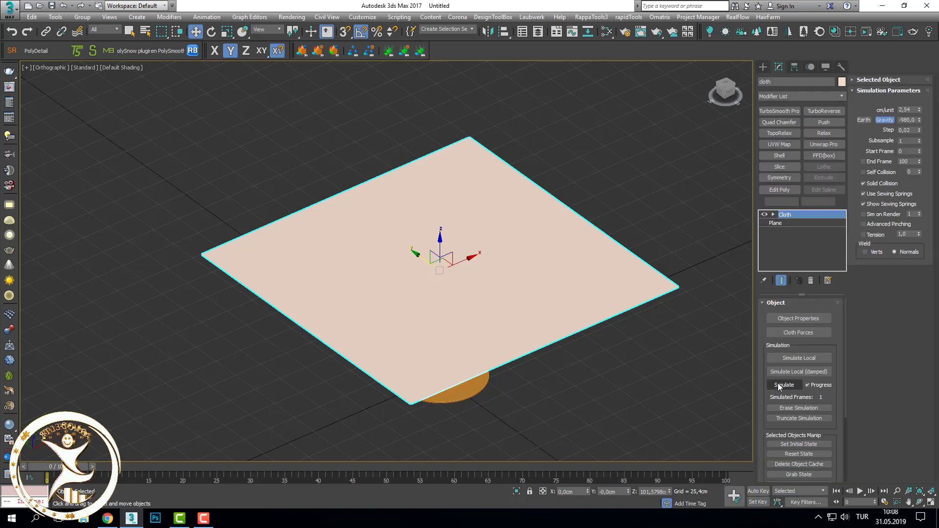
- Add table as a collision object and make cloth a Cloth object with the Spandex preset
click(812, 319)
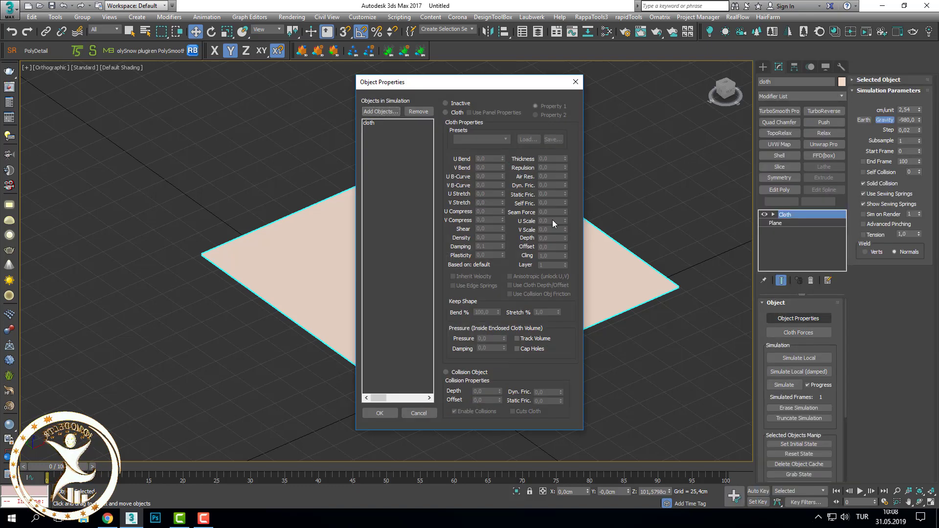
click(378, 112)
click(35, 71)
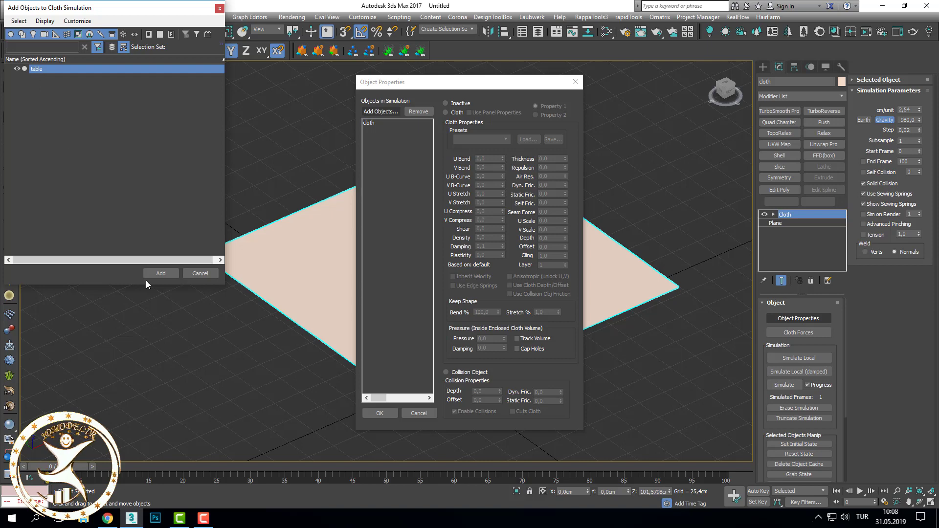
click(163, 274)
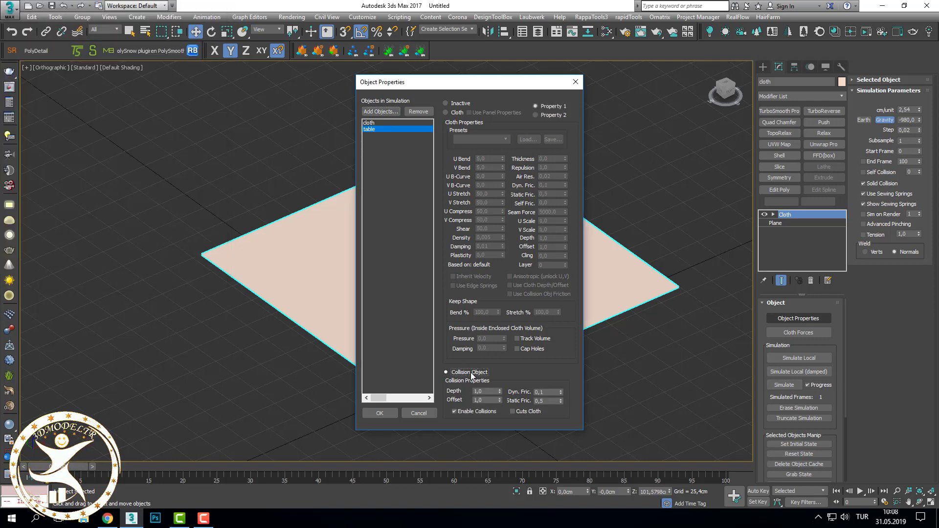
click(369, 123)
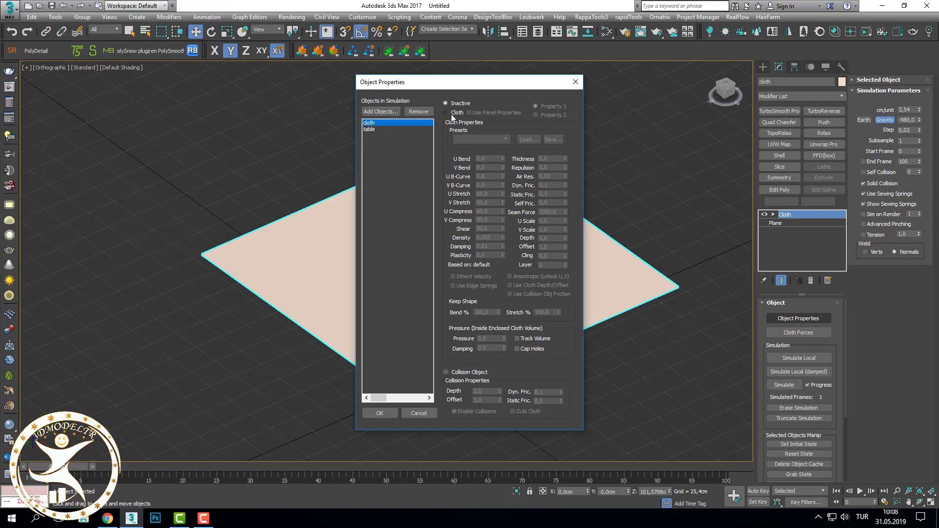
click(452, 113)
click(474, 139)
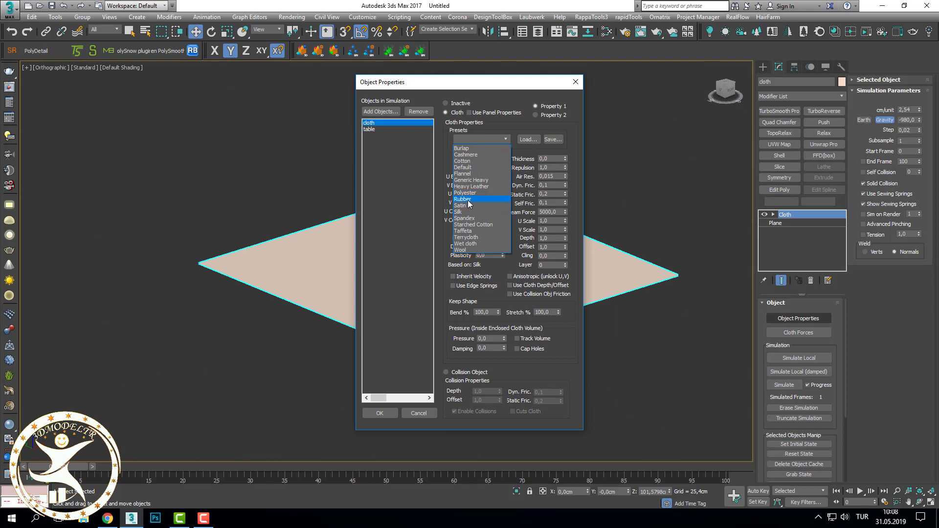
click(469, 219)
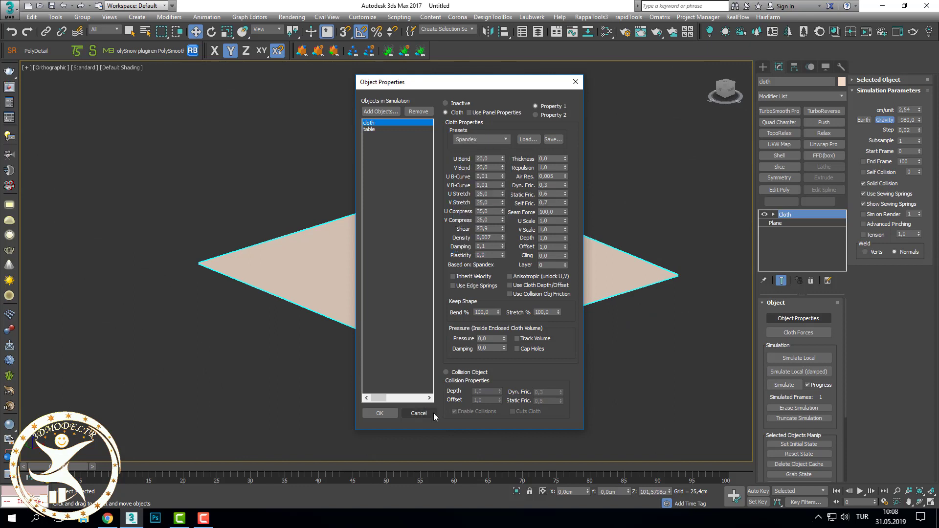
click(381, 413)
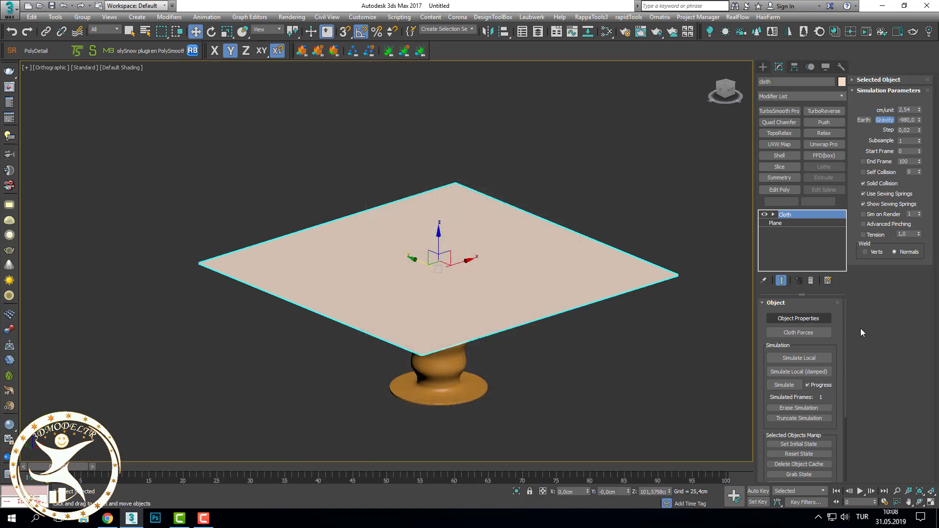
- Run Simulate Local until the cloth settles over the tabletop, then inspect the folds
click(800, 358)
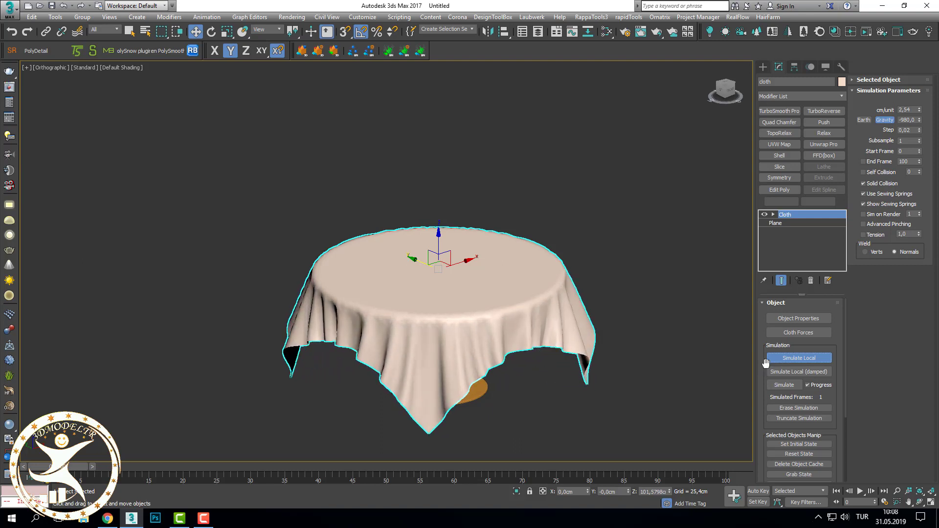
click(800, 359)
alt+middle_drag(657, 375, 516, 349)
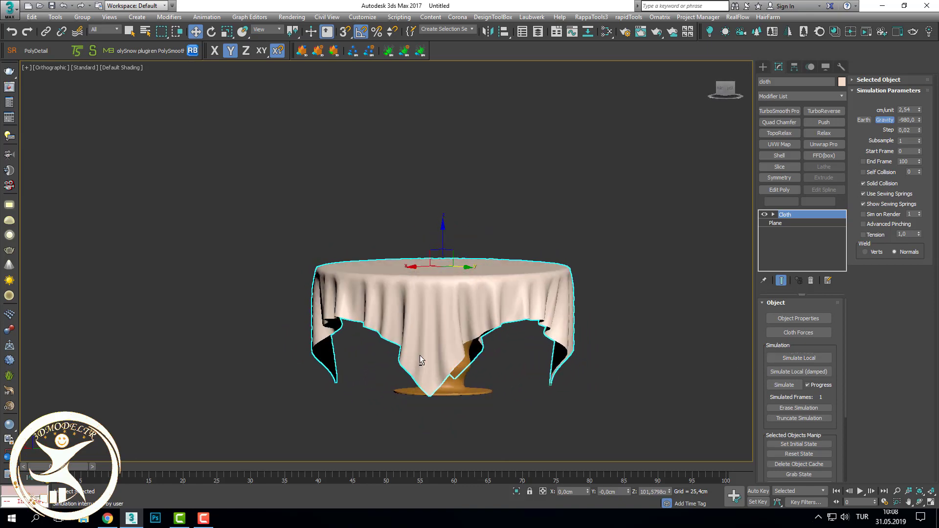
mouse_move(420, 355)
alt+middle_down()
mouse_move(570, 369)
mouse_move(485, 357)
mouse_move(487, 290)
mouse_move(516, 389)
mouse_move(503, 392)
mouse_move(494, 432)
mouse_move(470, 342)
mouse_move(531, 373)
alt+middle_up()
scroll(515, 369, up, 3)
scroll(494, 432, up, 3)
scroll(491, 353, down, 2)
click(532, 373)
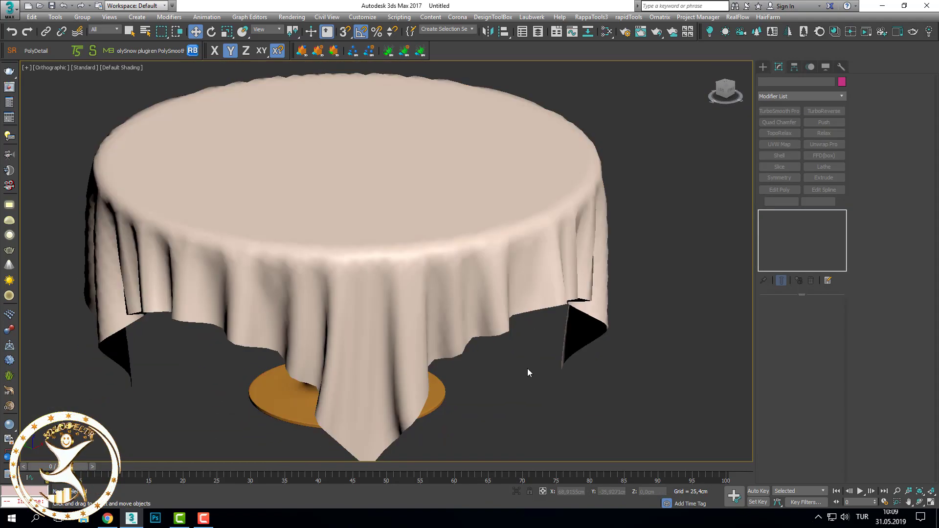
- Convert both the tablecloth and the table to Editable Poly
right_click(503, 294)
click(639, 434)
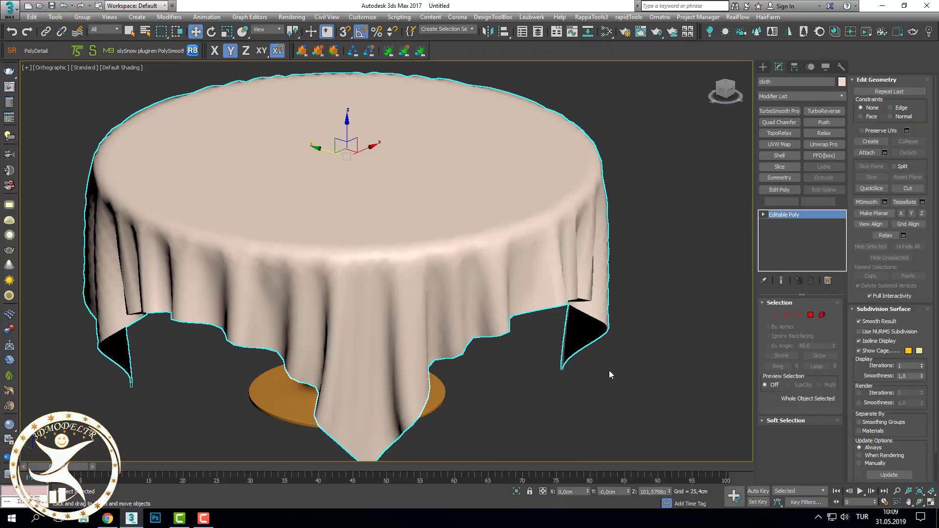
click(440, 388)
mouse_move(485, 361)
alt+middle_down()
mouse_move(473, 292)
mouse_move(422, 277)
mouse_move(461, 359)
mouse_move(489, 342)
alt+middle_up()
key(F3)
scroll(460, 360, up, 5)
scroll(460, 359, down, 5)
key(F3)
scroll(503, 370, down, 2)
right_click(526, 299)
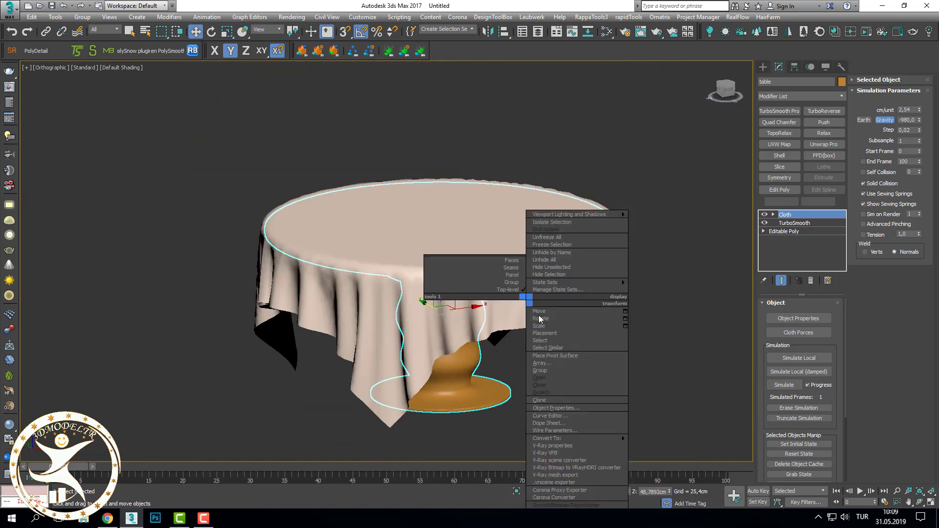
click(667, 444)
- Add TurboSmooth Pro to the tablecloth and collapse it to Editable Poly
scroll(587, 366, down, 3)
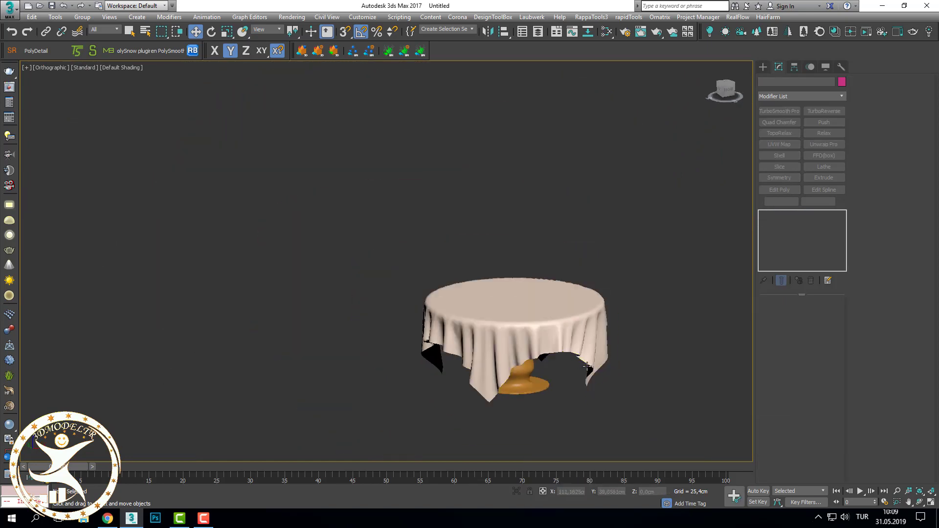
mouse_move(587, 366)
alt+middle_down()
mouse_move(568, 394)
mouse_move(534, 387)
mouse_move(544, 400)
mouse_move(538, 342)
alt+middle_up()
scroll(572, 395, up, 4)
click(538, 323)
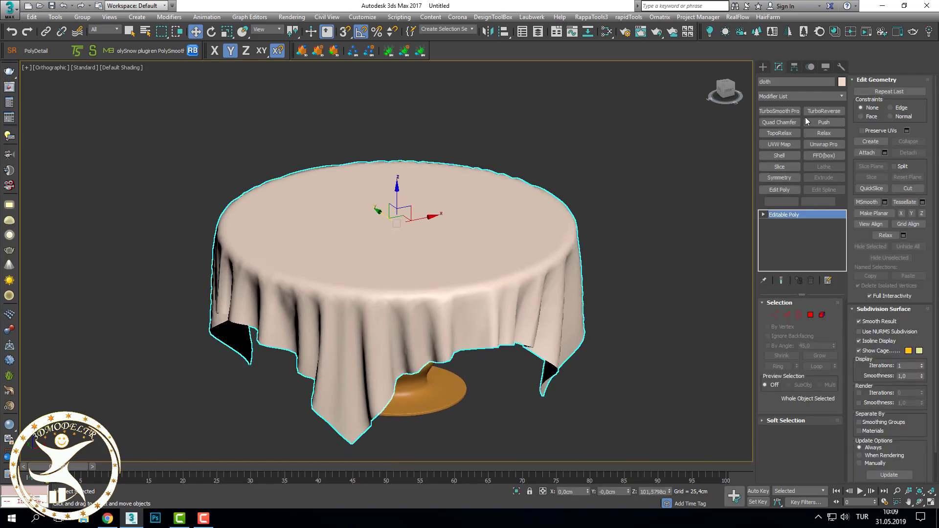
click(811, 95)
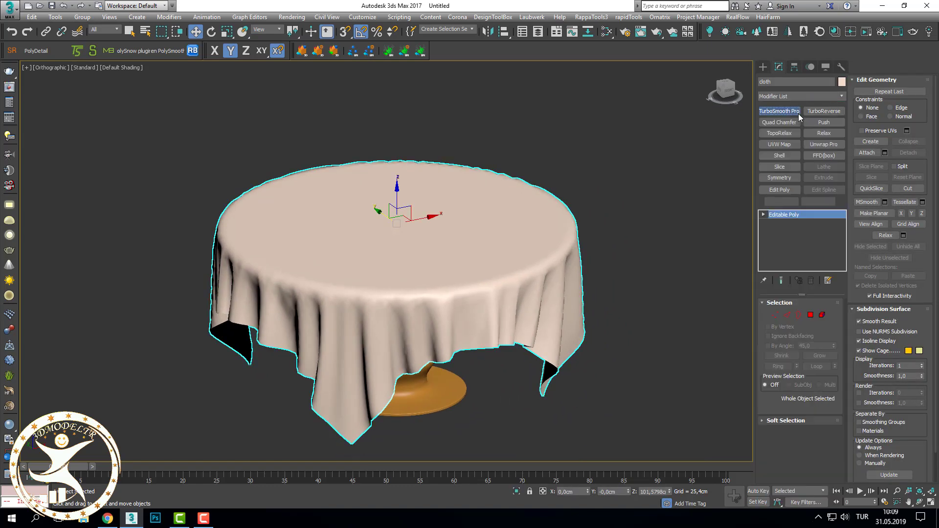
click(795, 113)
scroll(526, 288, up, 2)
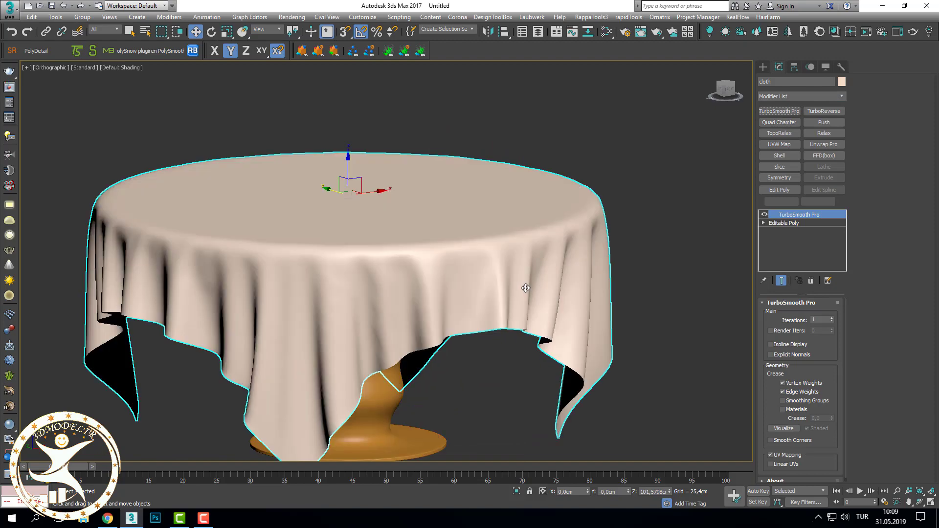
scroll(532, 321, up, 2)
key(F3)
right_click(635, 273)
mouse_move(683, 410)
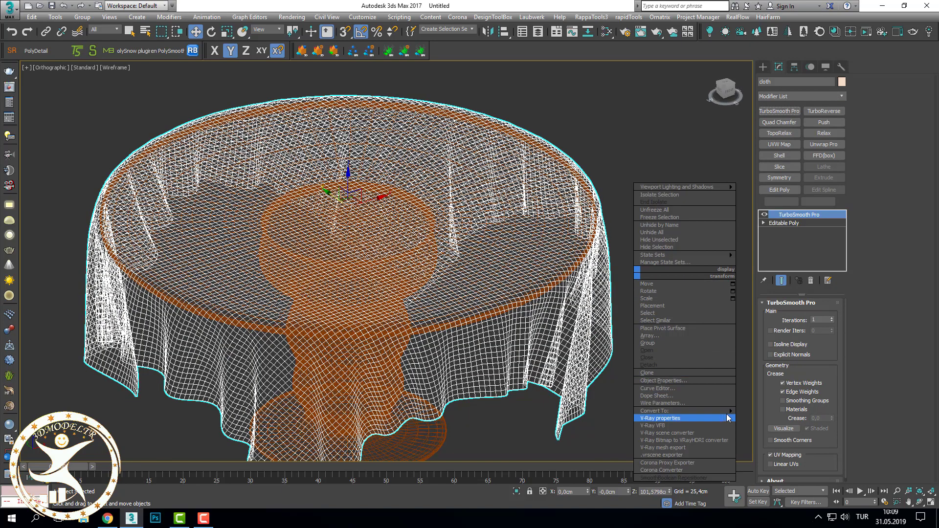
click(757, 419)
key(F3)
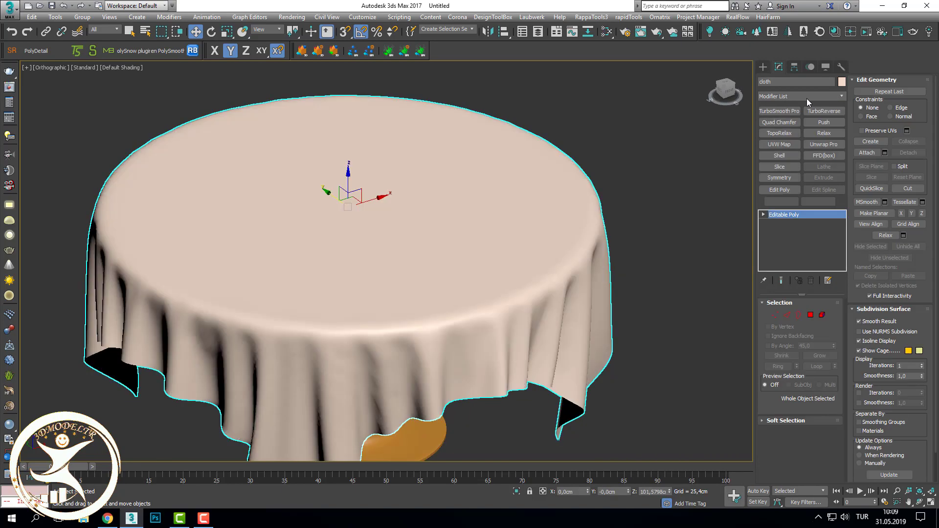
click(807, 97)
- Add an Unwrap UVW modifier to the tablecloth with a planar projection
key(u)
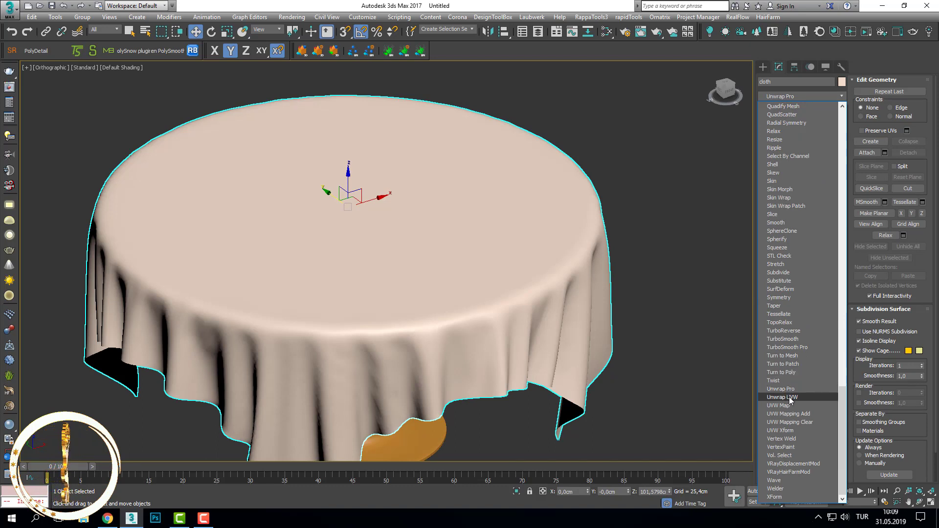
click(783, 397)
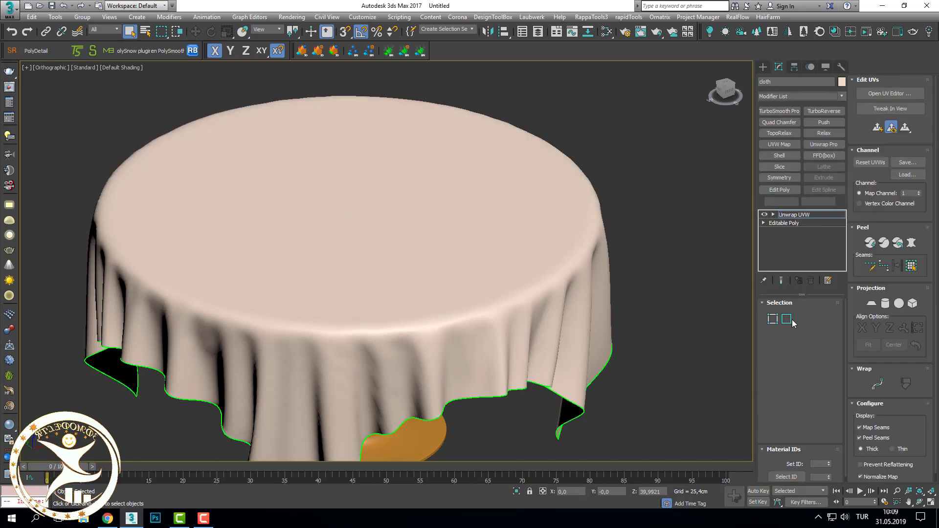
click(871, 303)
scroll(671, 361, down, 4)
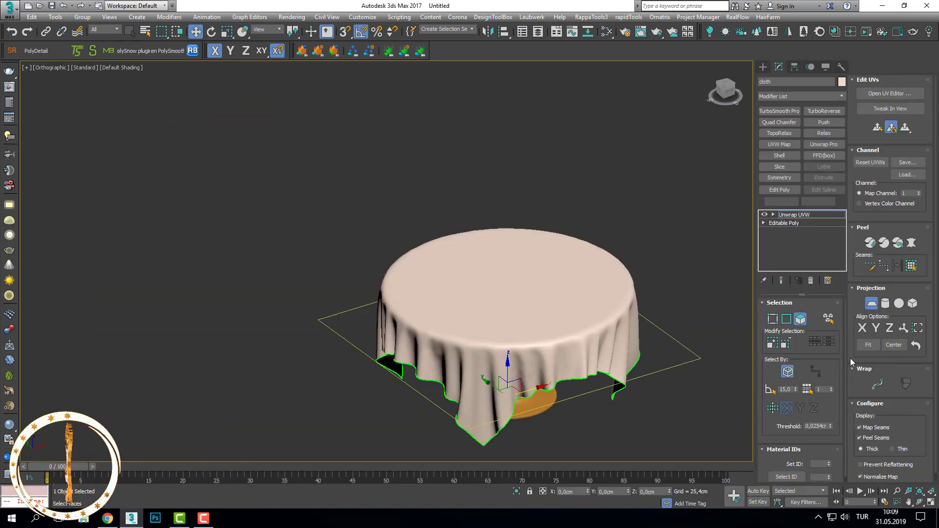
click(911, 243)
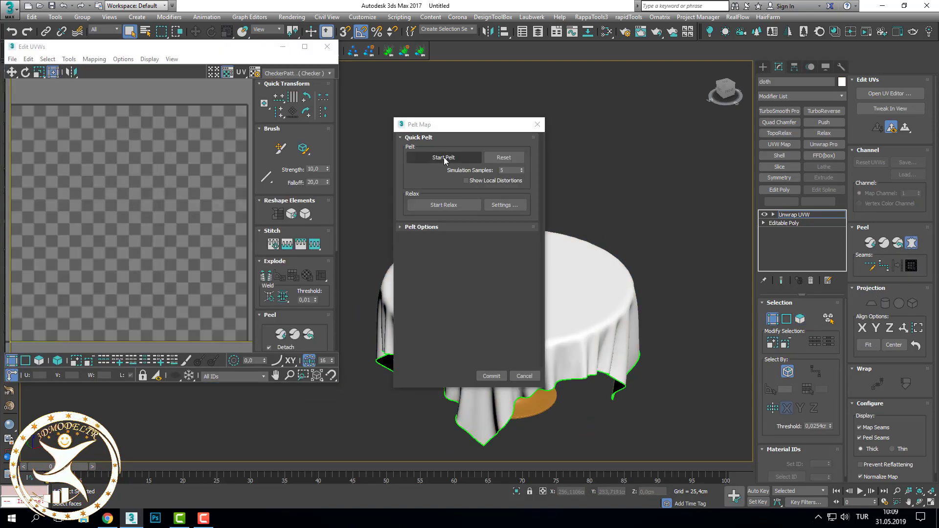
- Pelt-map the cloth's UVs into one flat shell, commit, and close the UV editor
click(444, 157)
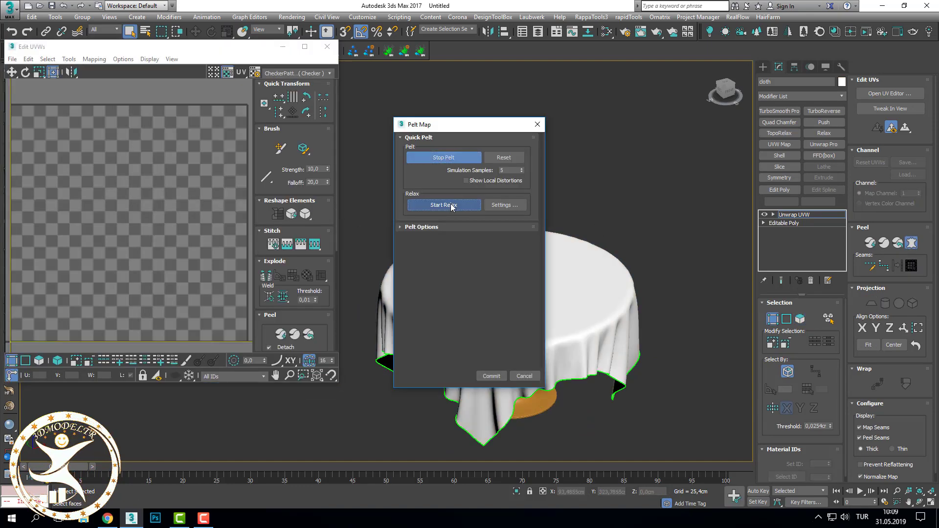
click(478, 377)
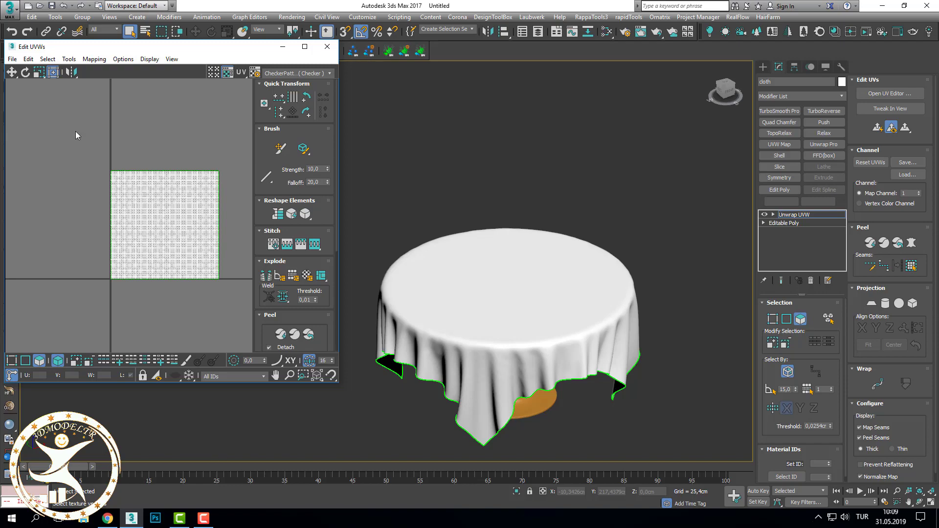
click(177, 252)
scroll(178, 252, up, 3)
scroll(258, 328, down, 3)
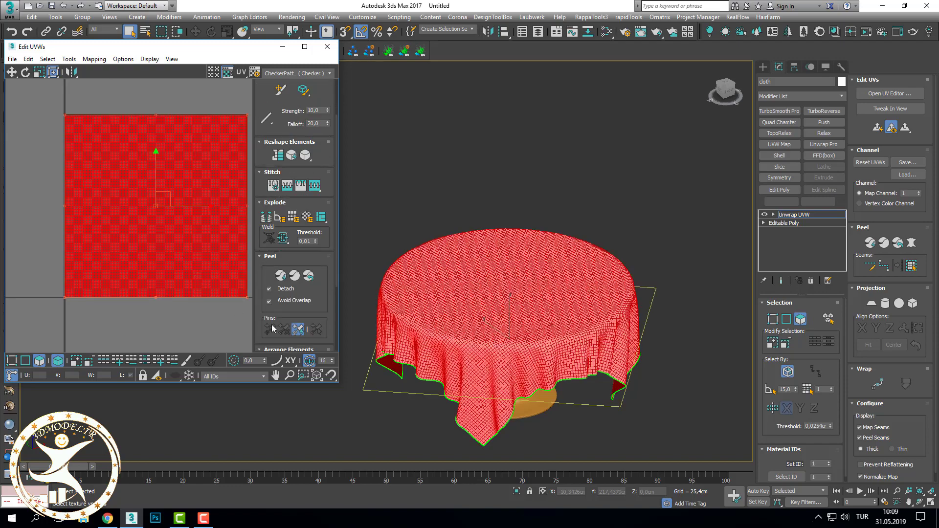
scroll(270, 317, down, 2)
click(224, 304)
scroll(224, 304, down, 2)
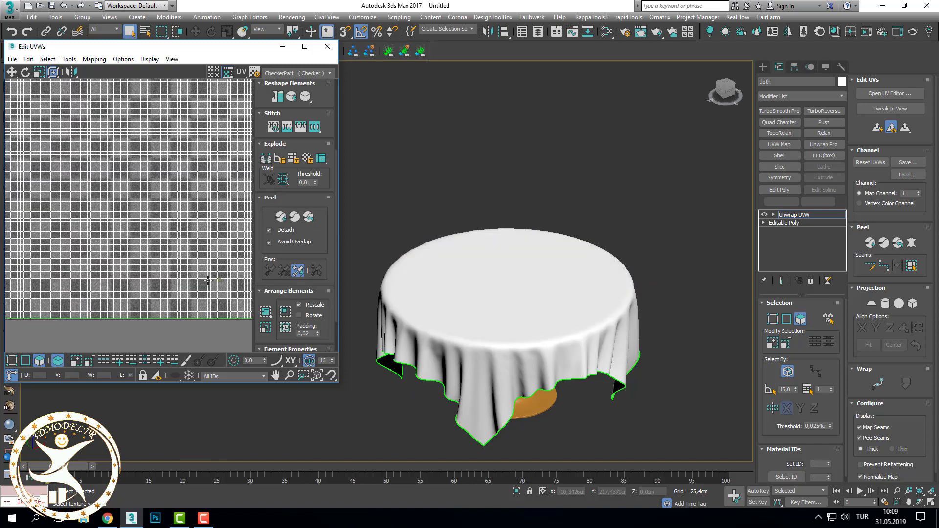
scroll(193, 226, down, 2)
scroll(193, 227, up, 2)
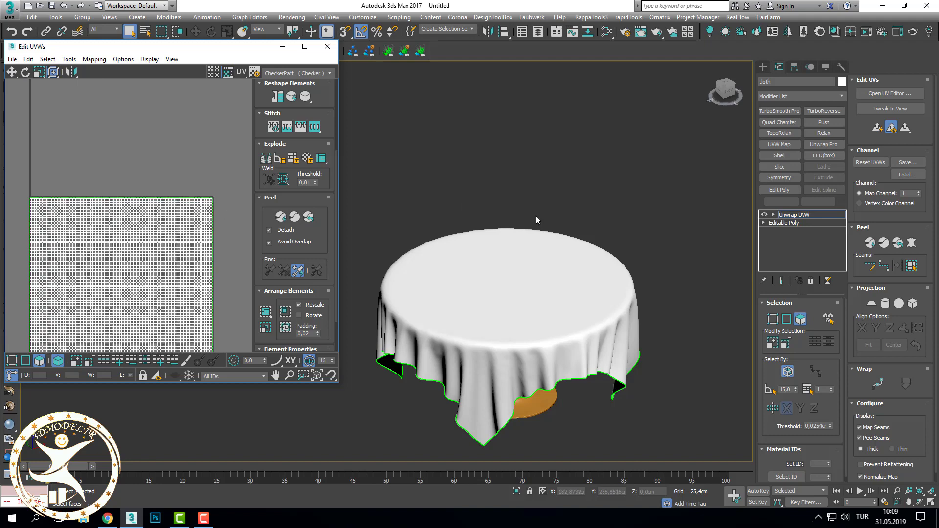
click(327, 46)
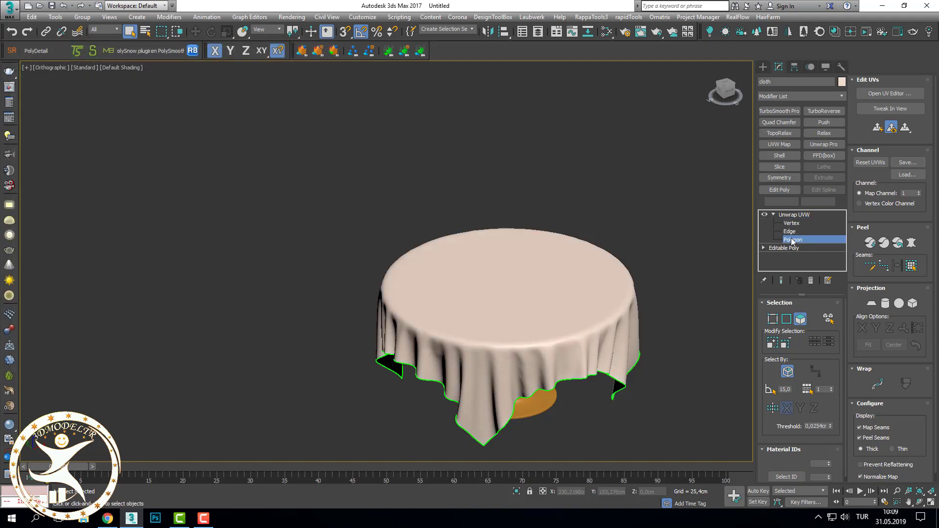
- Hide the tablecloth to expose the table
click(774, 215)
click(763, 66)
click(722, 183)
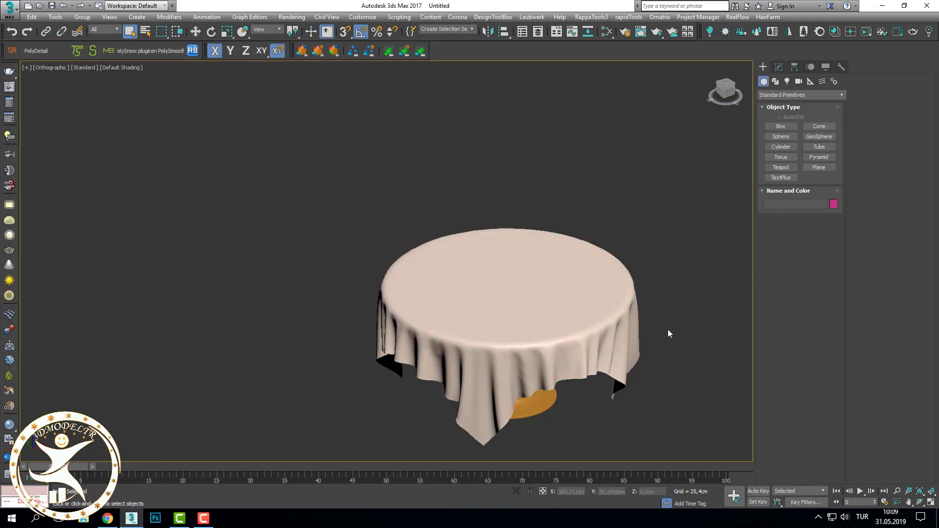
scroll(668, 330, up, 3)
click(484, 357)
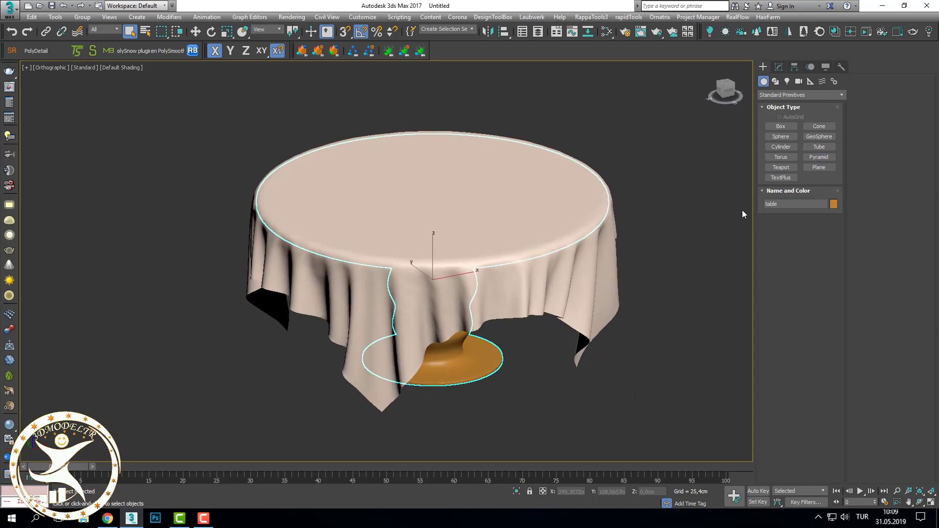
click(780, 66)
click(605, 251)
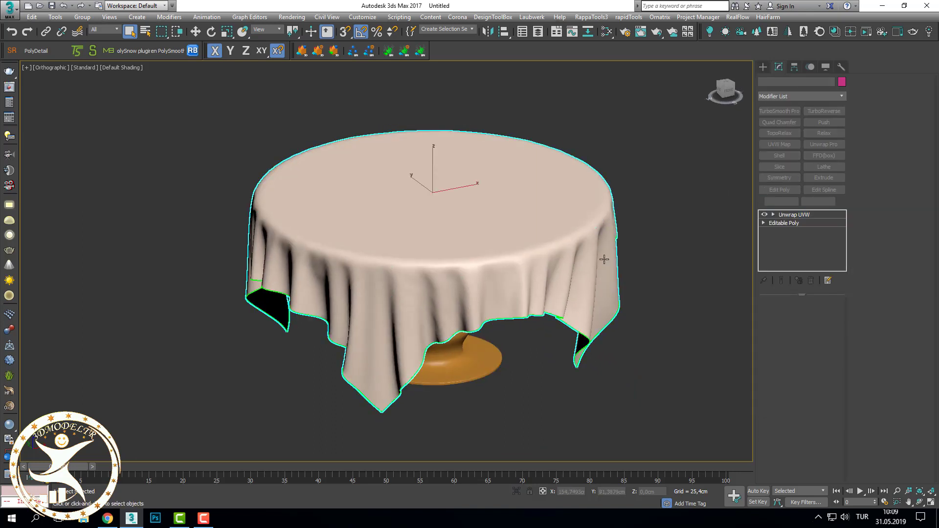
right_click(603, 239)
click(623, 231)
- Select the table and add an Unwrap UVW modifier to it
click(584, 242)
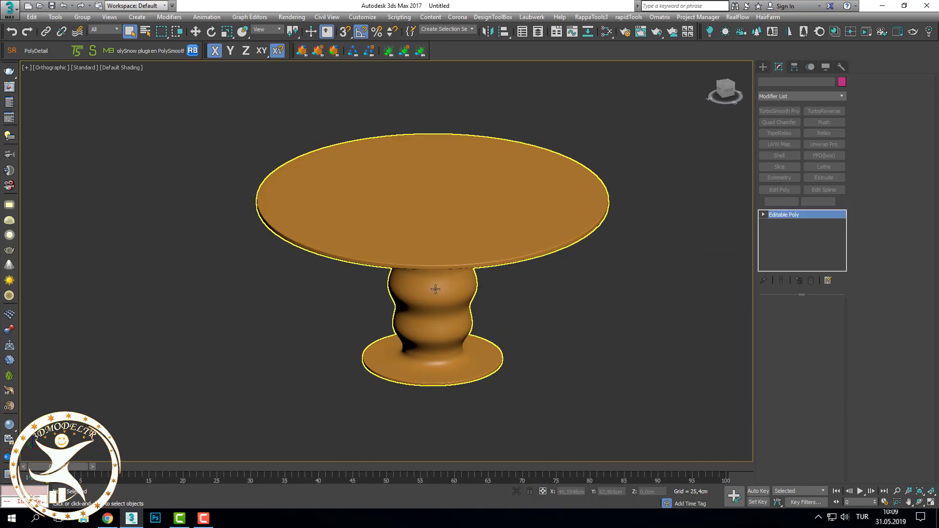
key(z)
key(F3)
key(F3)
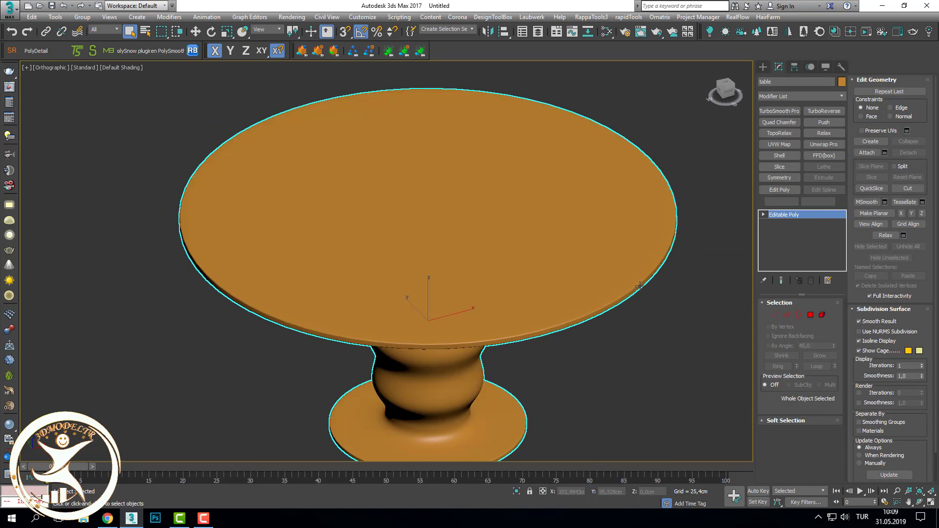
click(806, 94)
key(u)
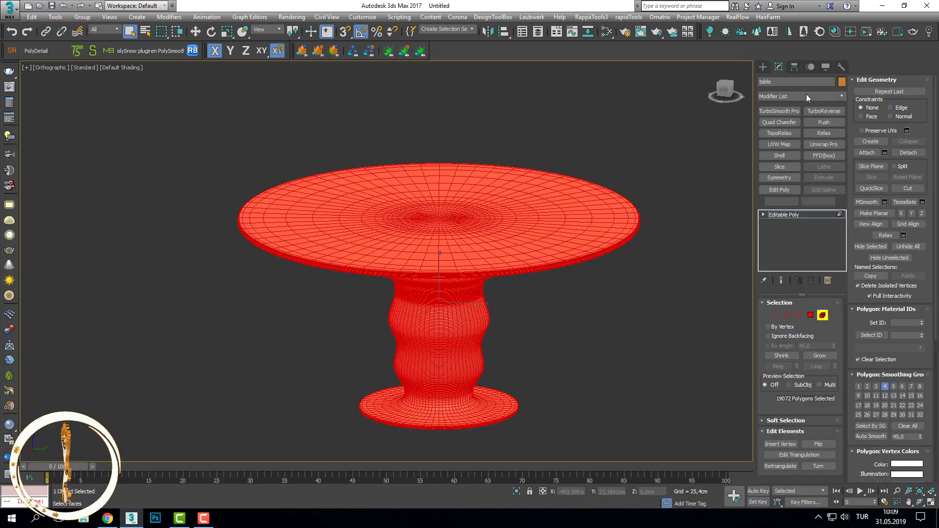
click(792, 390)
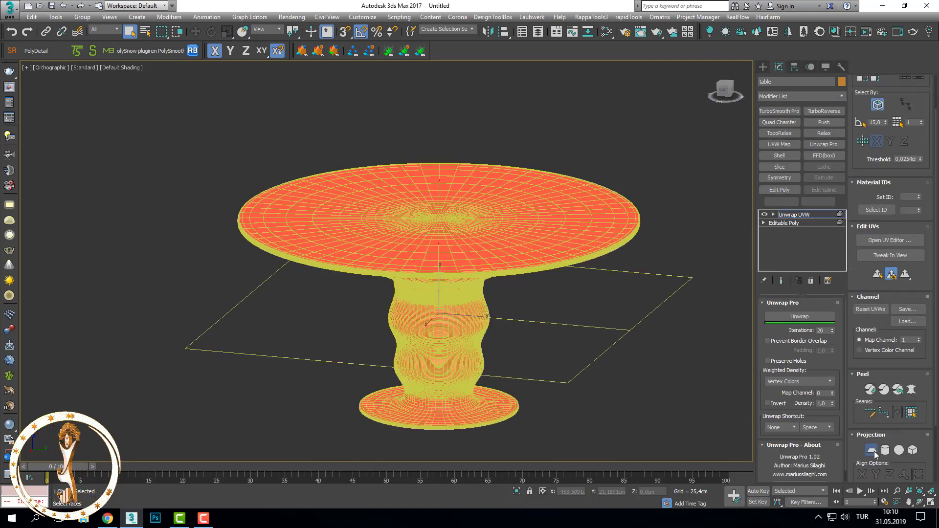
- Apply a planar projection to the table's UVs and expand the Unwrap UVW sub-object levels
click(873, 451)
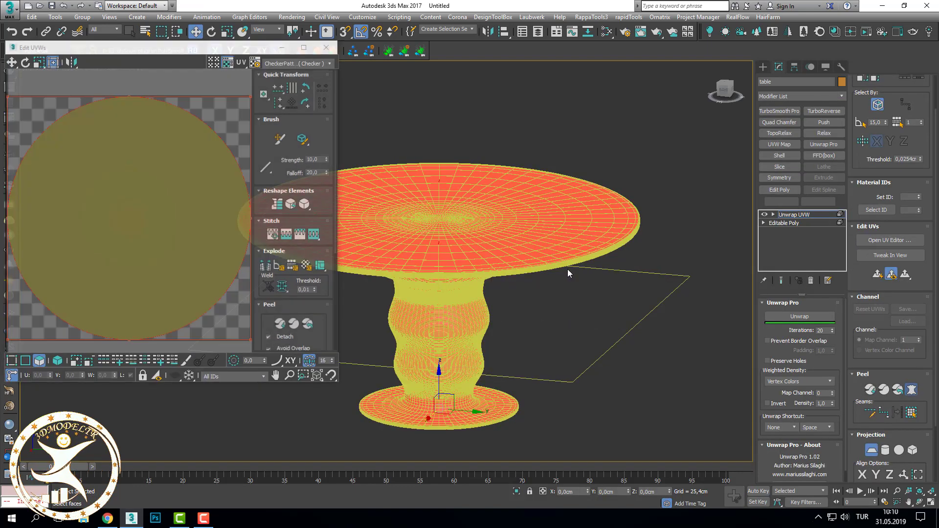
key(space)
click(514, 305)
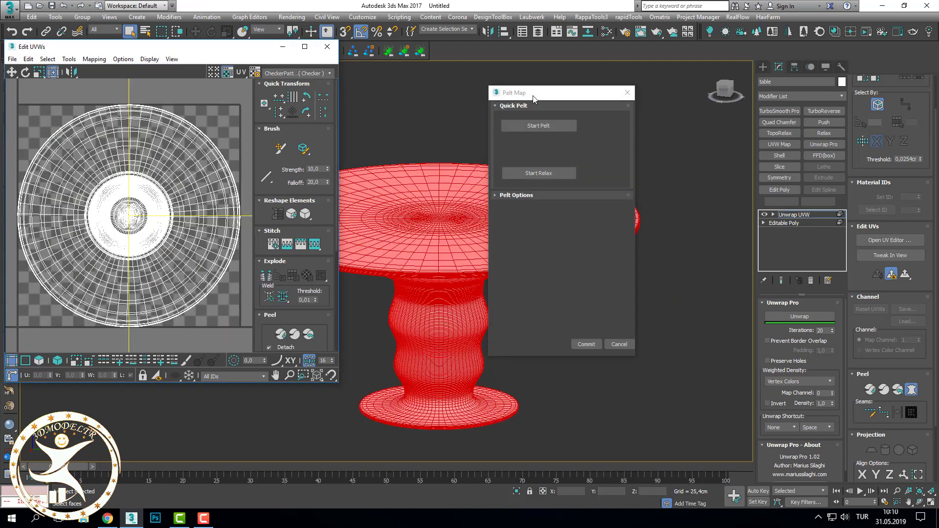
click(775, 216)
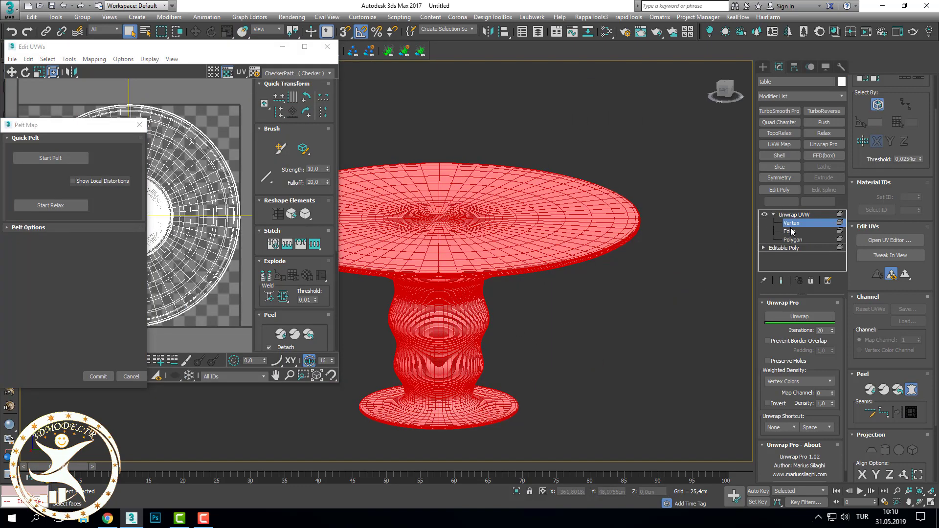
- Clear the current edge selection and bring the view round to the table's side
scroll(553, 327, up, 3)
scroll(543, 245, up, 5)
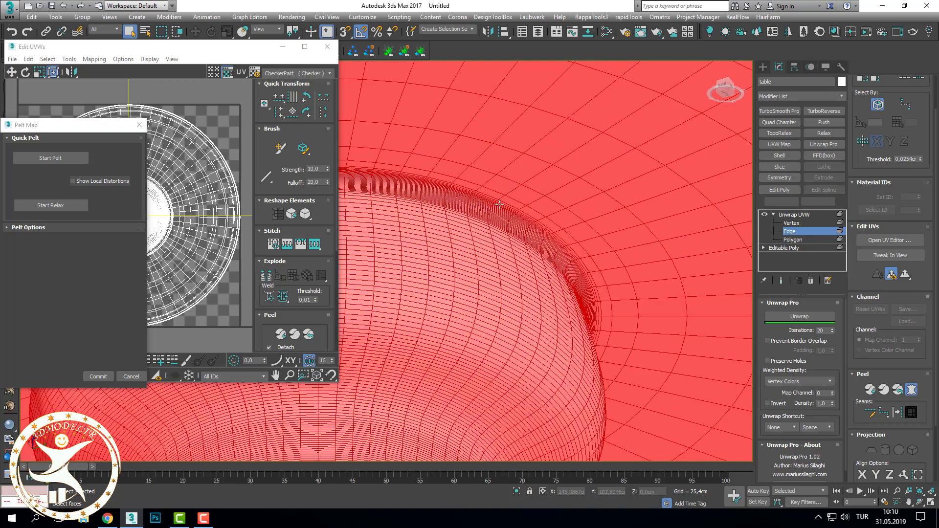
scroll(539, 226, up, 2)
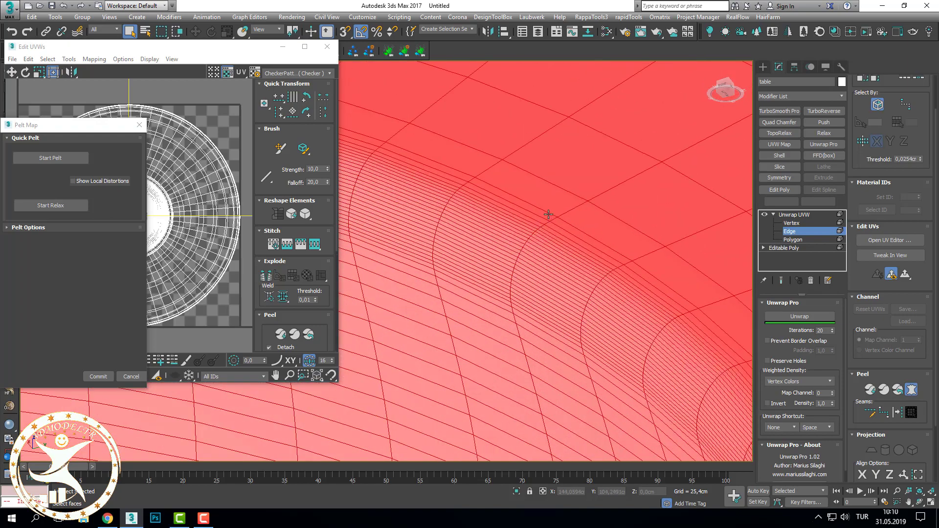
scroll(581, 239, down, 5)
scroll(580, 240, down, 5)
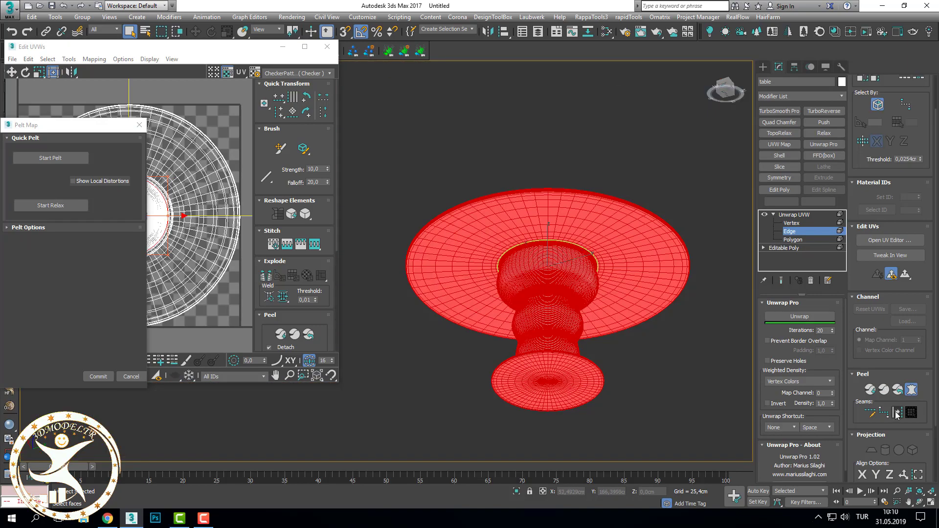
scroll(597, 336, up, 1)
scroll(577, 323, up, 3)
scroll(558, 310, up, 3)
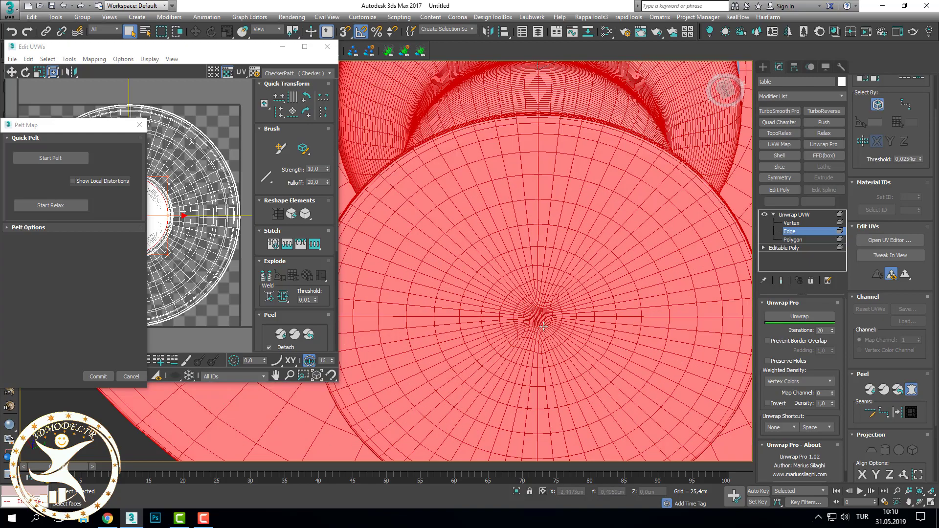
scroll(547, 305, up, 3)
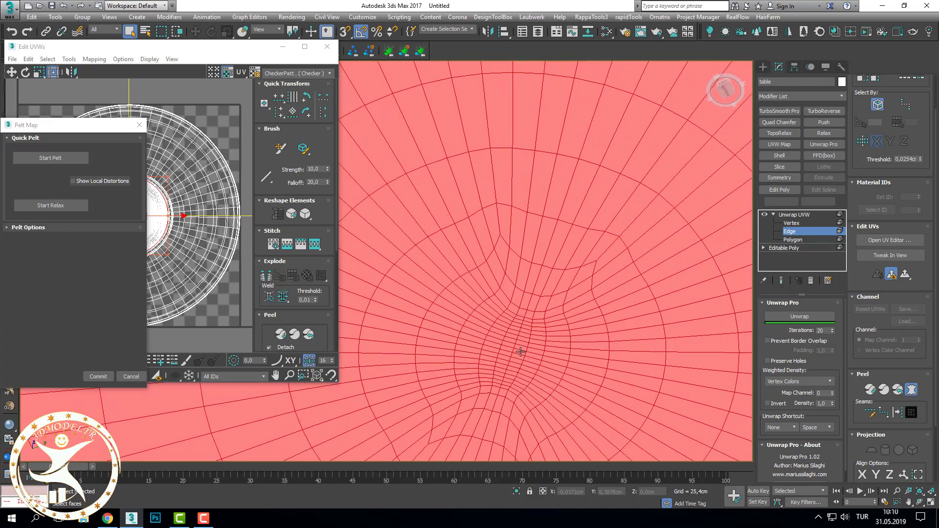
scroll(520, 350, down, 2)
scroll(556, 367, down, 3)
scroll(563, 367, down, 1)
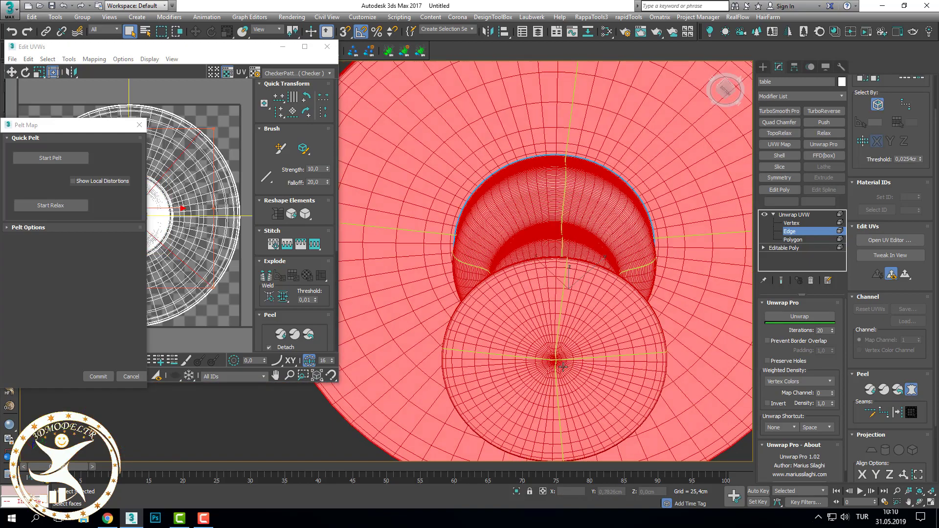
scroll(563, 367, down, 2)
scroll(563, 367, down, 2)
scroll(538, 342, down, 3)
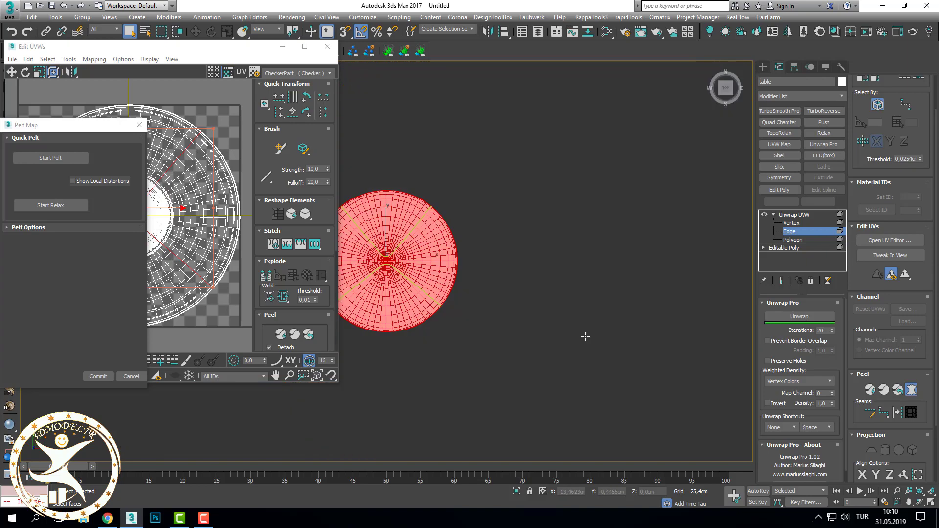
click(491, 297)
scroll(465, 282, up, 5)
scroll(435, 265, up, 2)
scroll(688, 313, down, 3)
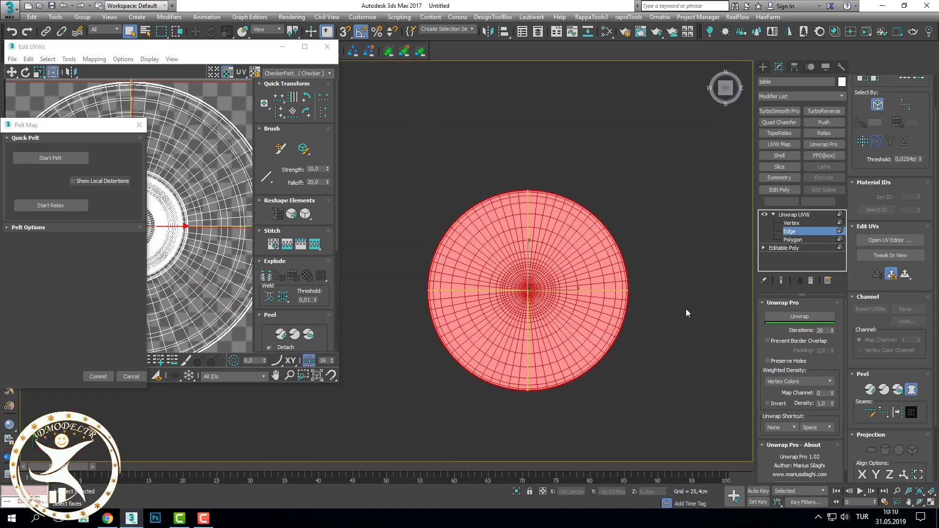
scroll(529, 298, up, 4)
scroll(634, 315, down, 5)
mouse_move(633, 315)
alt+middle_down()
mouse_move(626, 341)
mouse_move(637, 238)
alt+middle_up()
scroll(627, 341, up, 4)
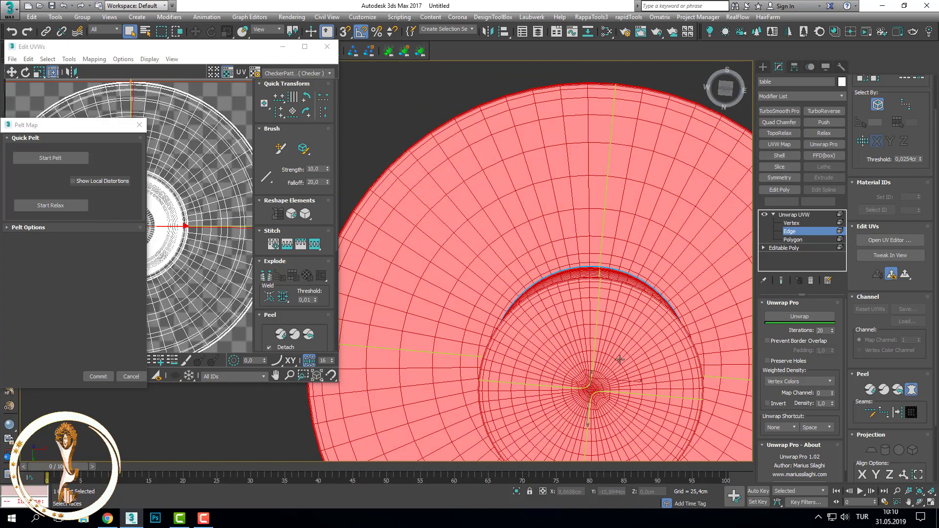
scroll(620, 359, up, 2)
scroll(575, 387, up, 2)
scroll(579, 387, up, 2)
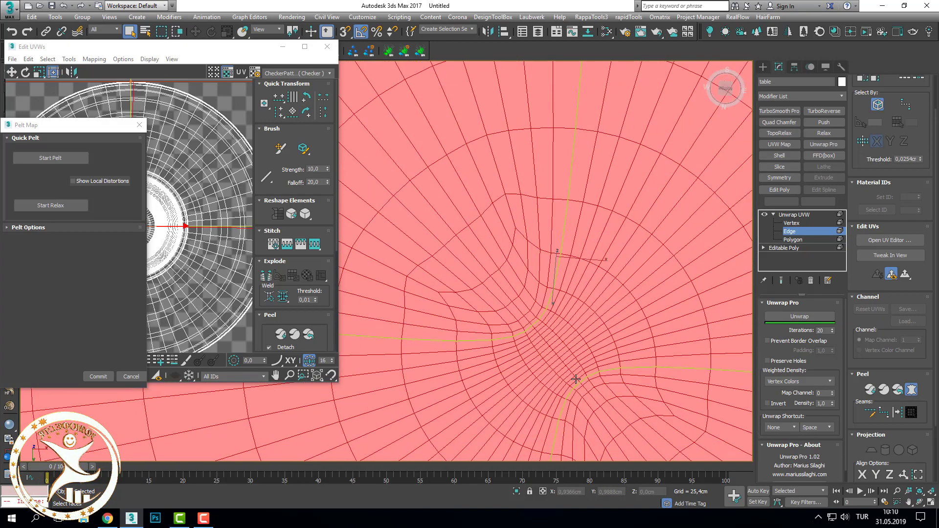
scroll(558, 361, up, 2)
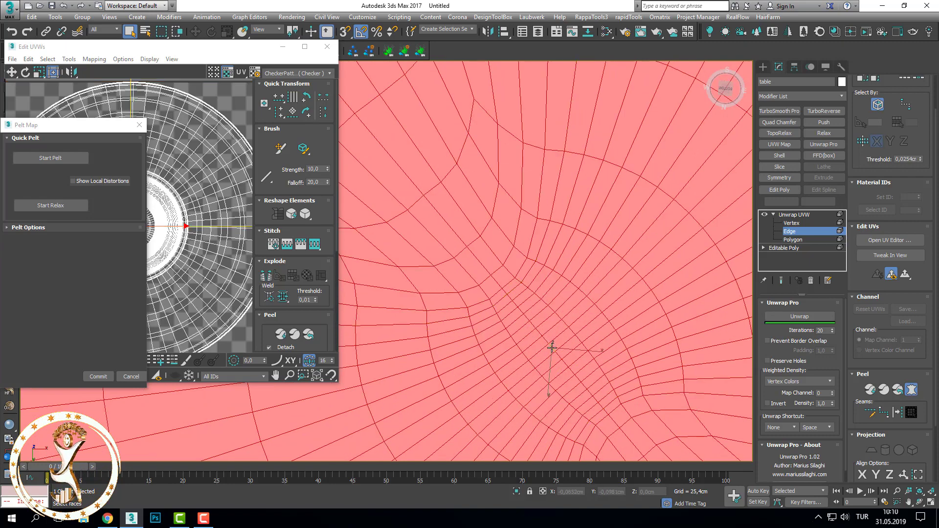
scroll(582, 350, down, 2)
scroll(585, 352, down, 2)
scroll(585, 353, down, 3)
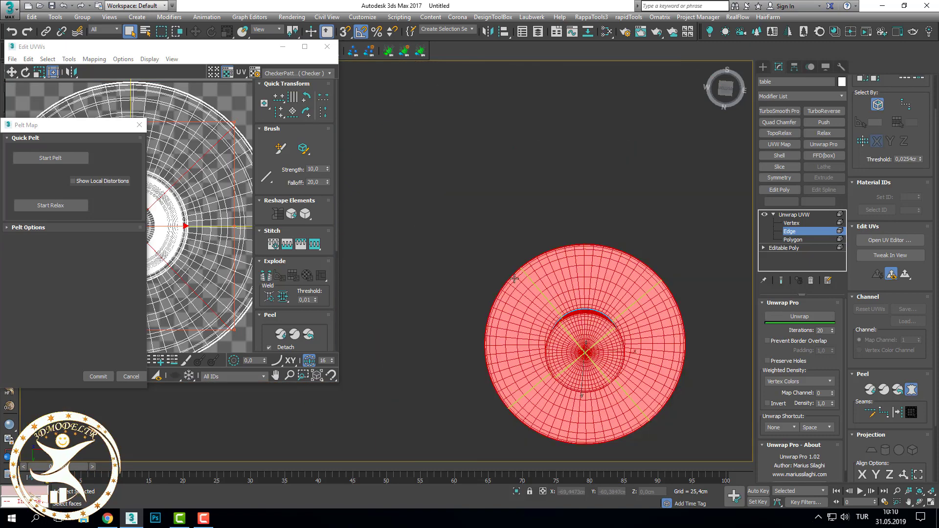
scroll(579, 384, up, 3)
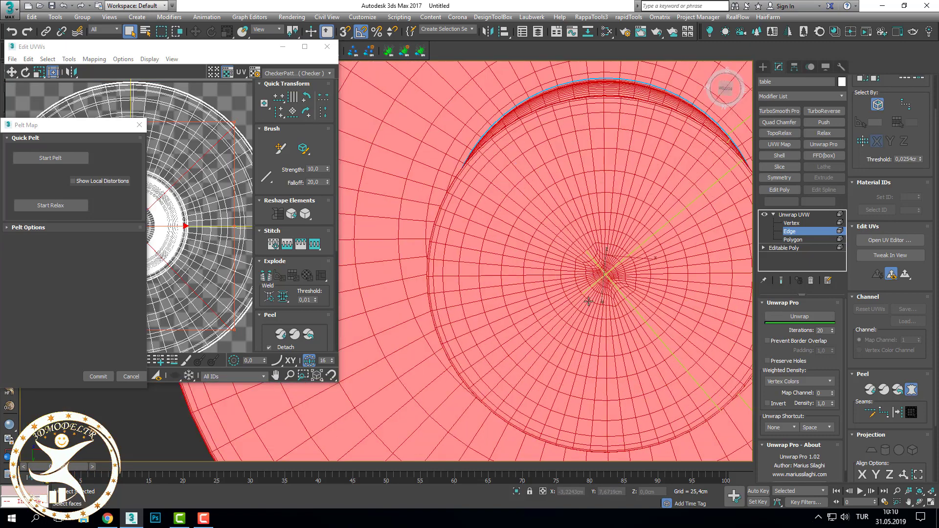
mouse_move(579, 384)
alt+middle_down()
mouse_move(549, 227)
mouse_move(404, 190)
alt+middle_up()
- Marquee-select the edge loop running down the pedestal leg for the seam
drag(404, 145, 501, 270)
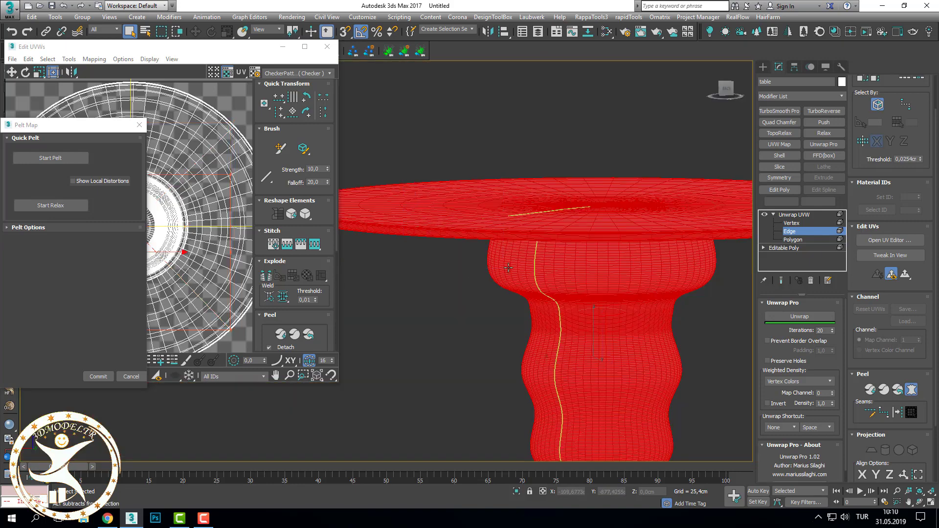
scroll(495, 188, up, 2)
drag(676, 213, 676, 213)
alt+middle_drag(623, 221, 512, 183)
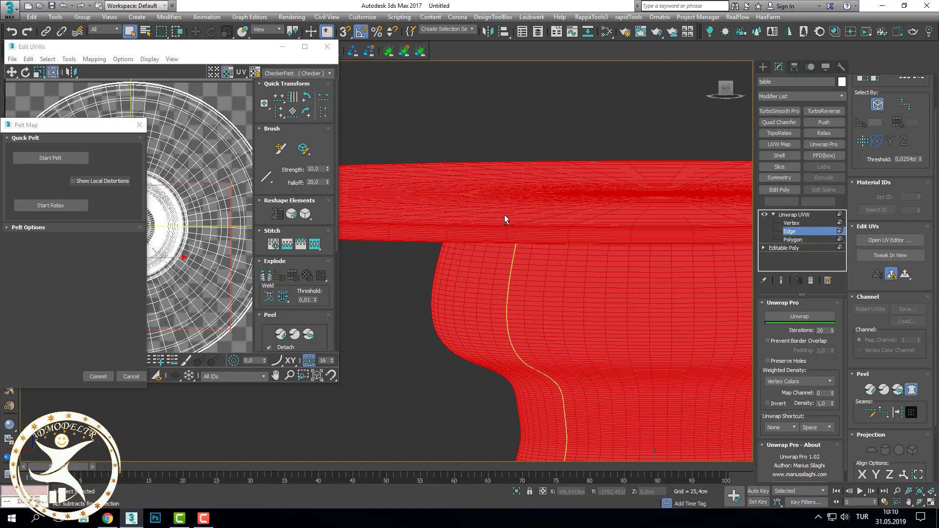
scroll(505, 219, down, 3)
scroll(606, 363, down, 2)
mouse_move(605, 363)
alt+middle_down()
mouse_move(612, 342)
mouse_move(578, 347)
mouse_move(658, 333)
alt+middle_up()
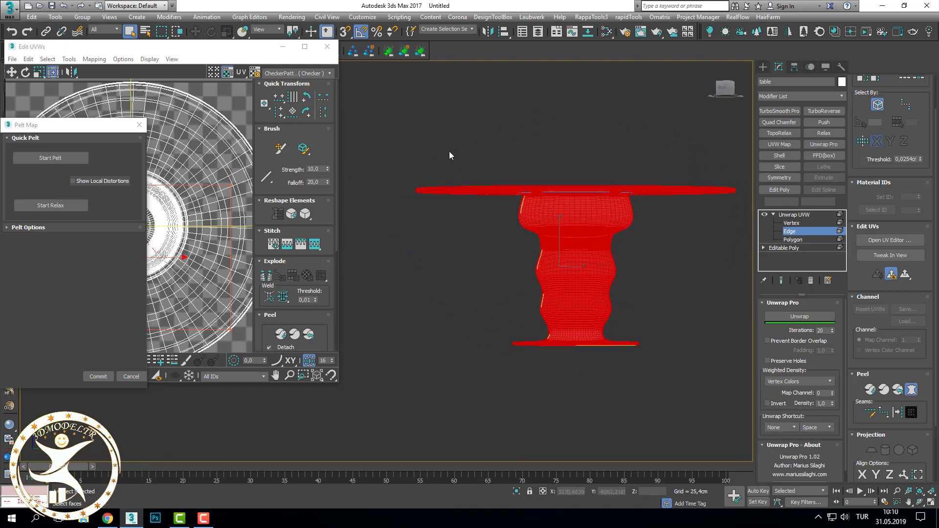
mouse_move(547, 350)
alt+middle_down()
mouse_move(547, 337)
mouse_move(638, 332)
mouse_move(541, 350)
mouse_move(470, 320)
mouse_move(411, 320)
mouse_move(391, 377)
alt+middle_up()
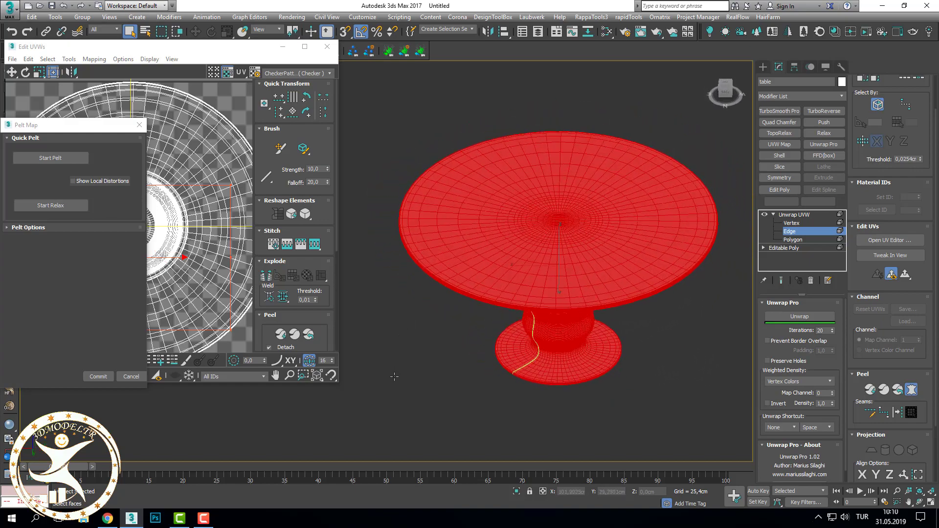
scroll(538, 303, up, 3)
scroll(573, 281, up, 2)
mouse_move(538, 303)
alt+middle_down()
mouse_move(572, 282)
mouse_move(577, 325)
mouse_move(607, 280)
mouse_move(574, 339)
mouse_move(685, 338)
alt+middle_up()
scroll(573, 282, down, 3)
- Convert the selected leg edges to seams, then run Start Pelt and Start Relax
click(887, 415)
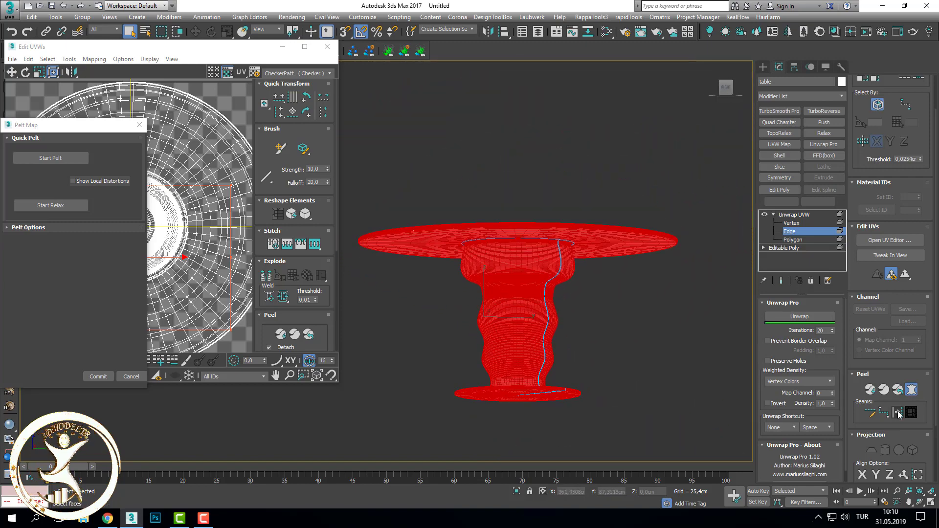
drag(67, 127, 510, 82)
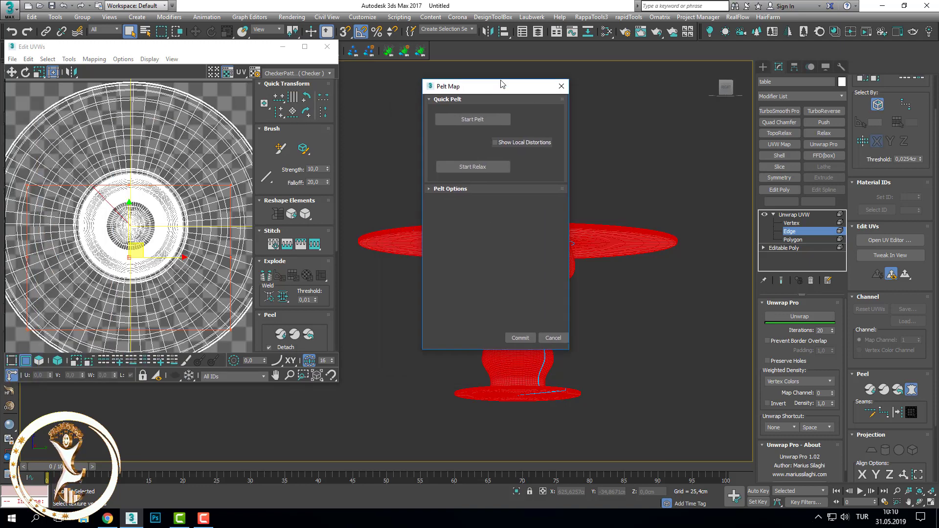
click(500, 113)
click(492, 161)
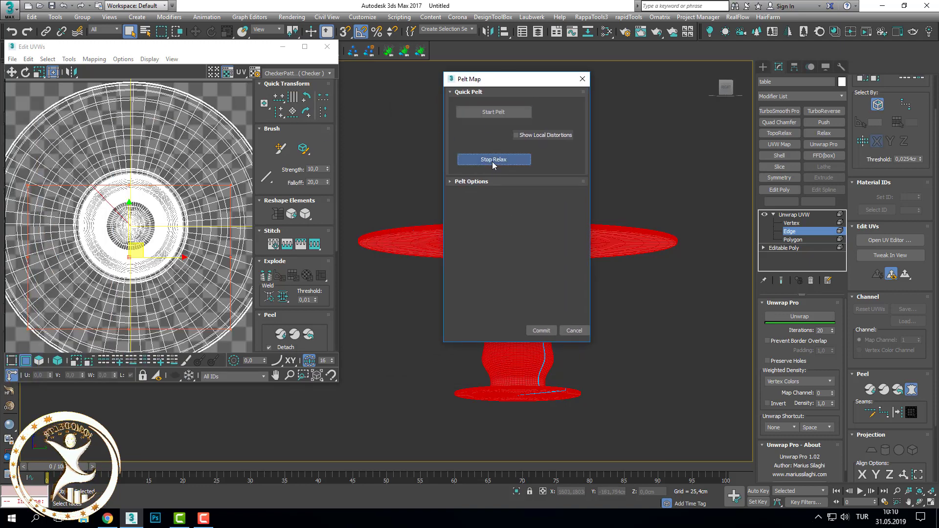
- Select all UV polygons, re-run the pelt stretch and relax, and commit the result
key(3)
key(ctrl+a)
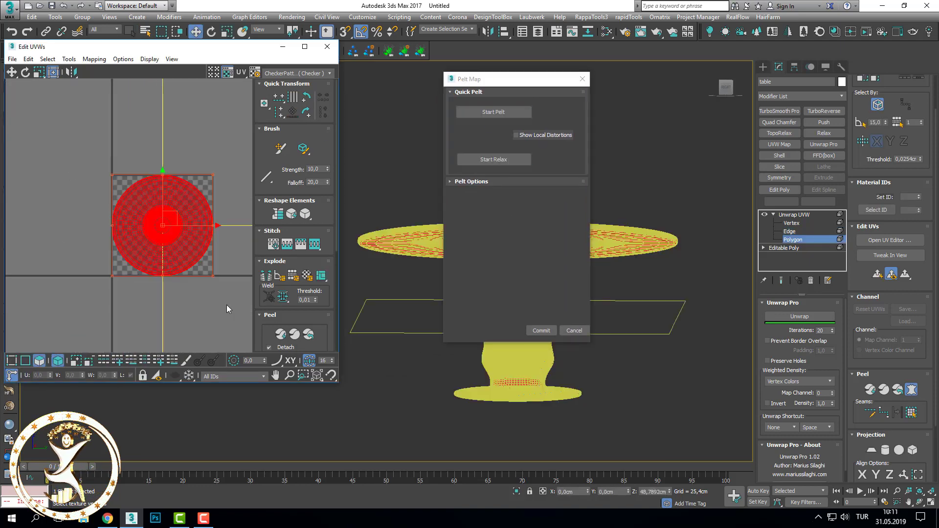
scroll(218, 255, up, 2)
scroll(218, 254, up, 2)
click(509, 116)
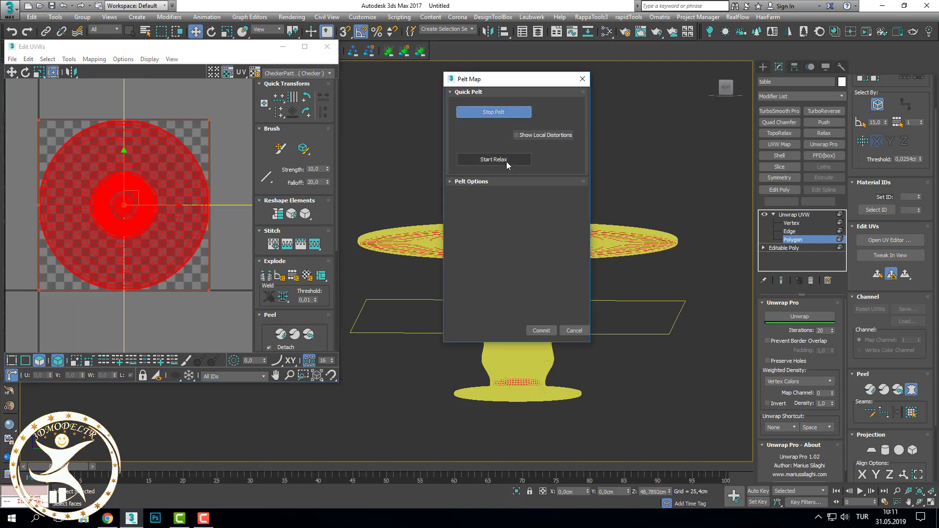
click(506, 161)
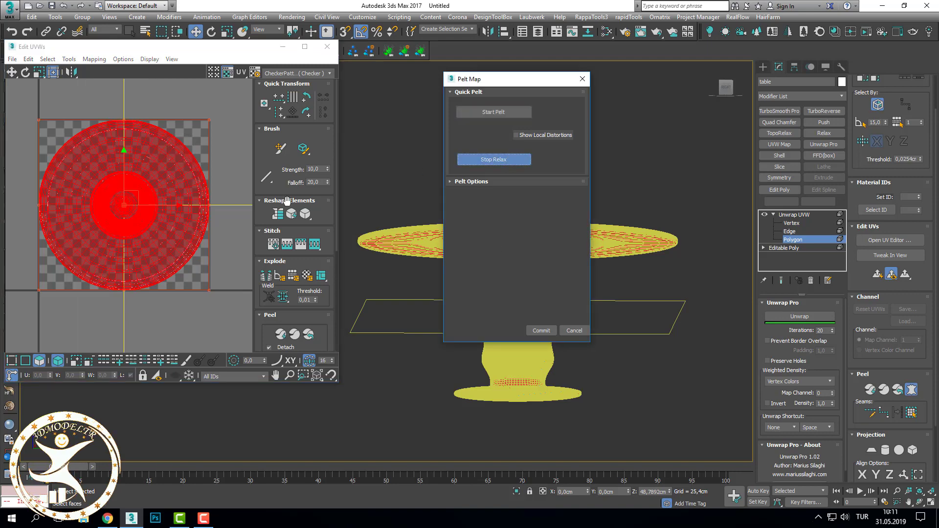
click(541, 332)
- Select all the UV pieces and run the automatic unwrap to repack them
scroll(180, 247, down, 3)
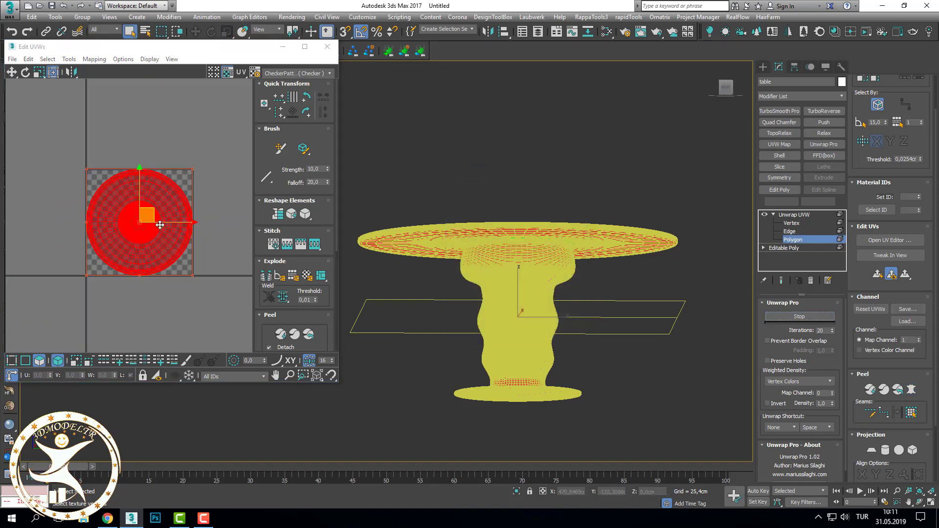
scroll(168, 224, down, 5)
scroll(294, 293, down, 2)
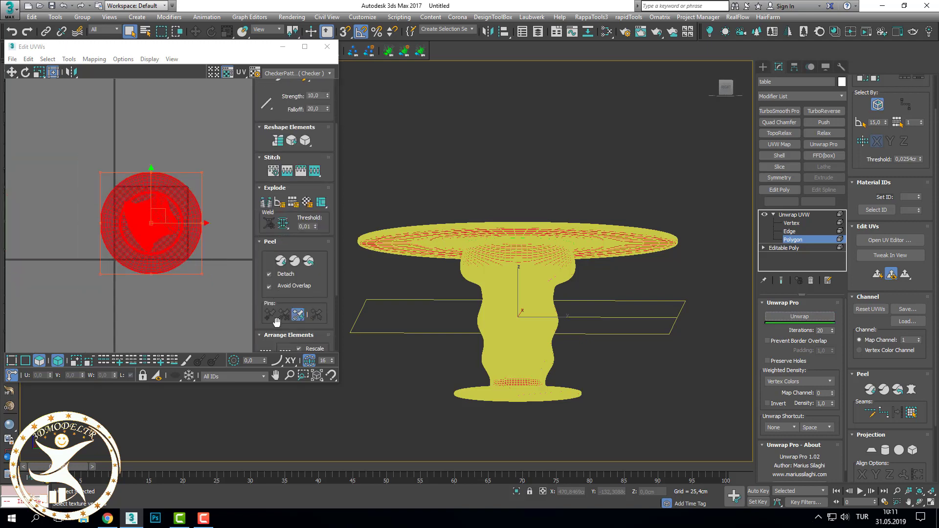
scroll(293, 294, down, 2)
scroll(196, 229, up, 5)
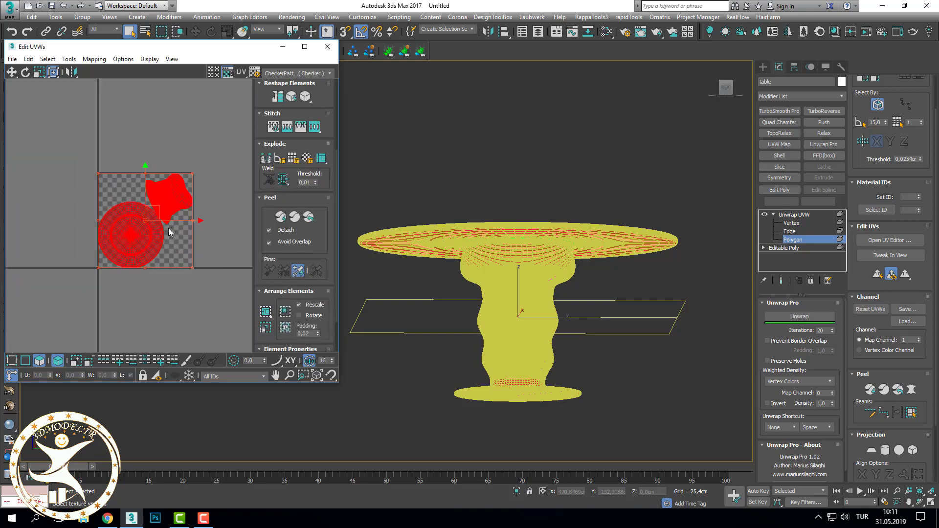
scroll(199, 218, up, 4)
click(200, 220)
scroll(191, 228, down, 5)
drag(83, 148, 219, 281)
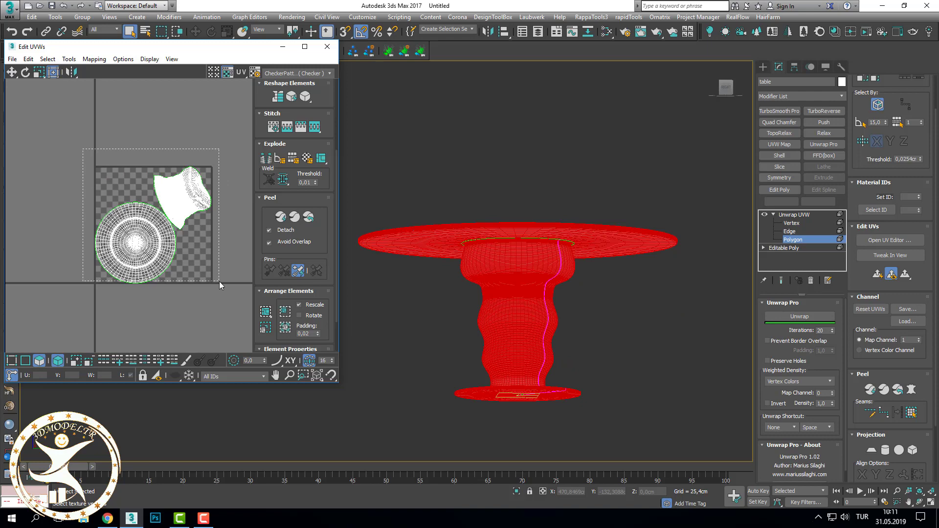
click(806, 318)
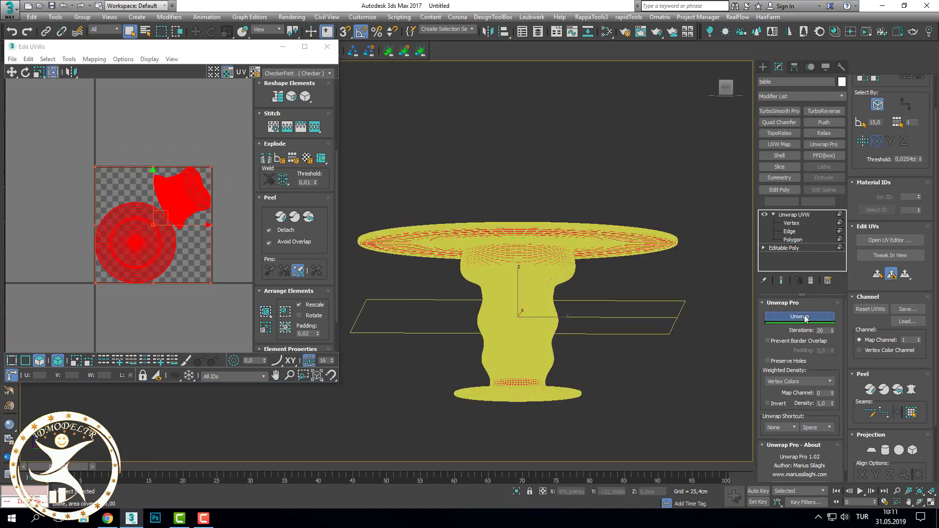
- Select the leg's UV shell and maximise the UV editor
scroll(198, 220, up, 2)
scroll(195, 218, up, 3)
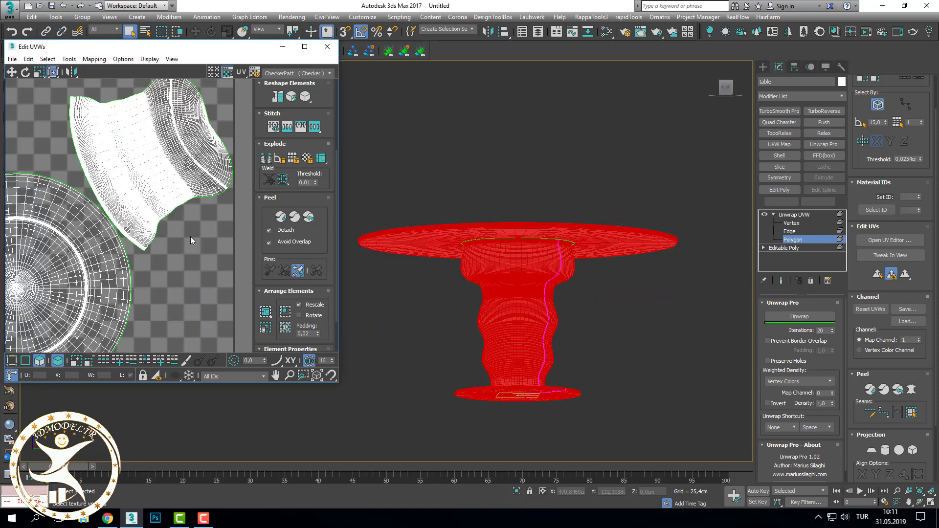
click(168, 168)
click(304, 47)
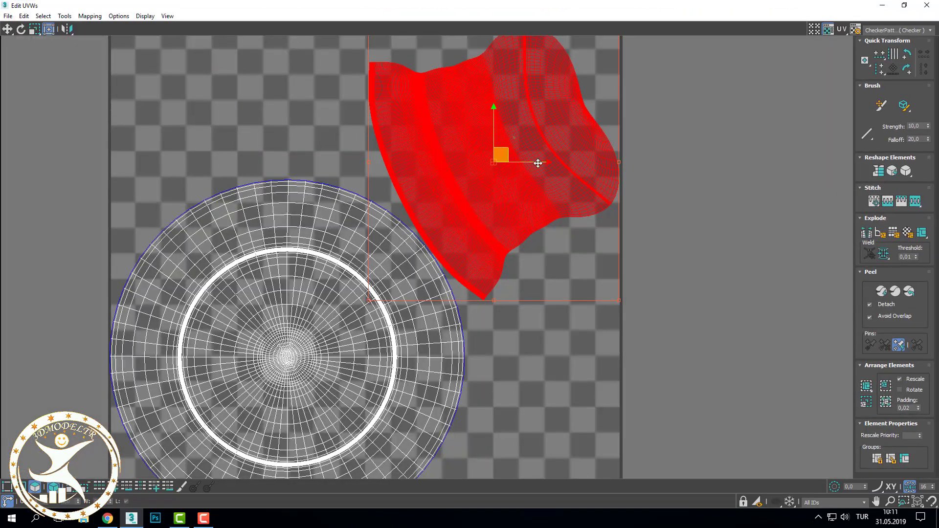
- In Edge mode, rotate the side UV shell +90 degrees and deselect it
scroll(538, 163, down, 1)
scroll(593, 164, up, 5)
scroll(606, 146, up, 5)
scroll(593, 178, up, 3)
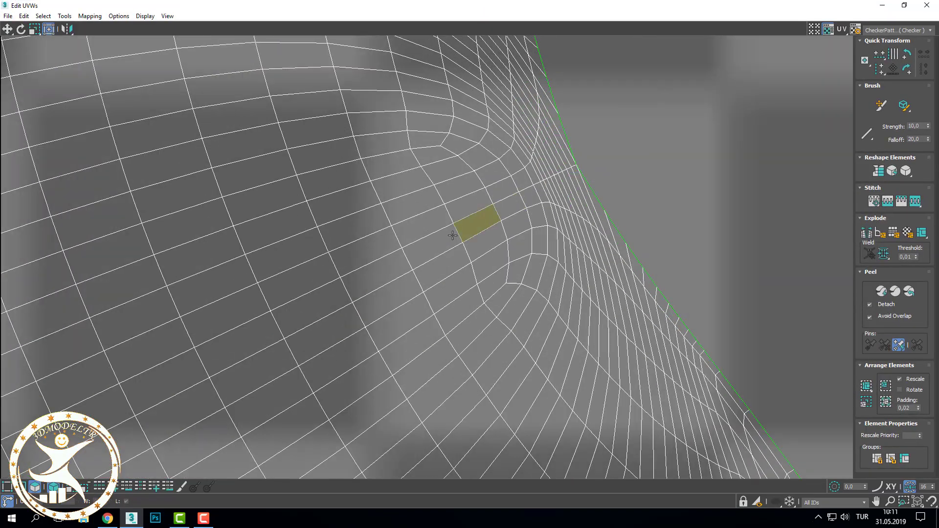
key(2)
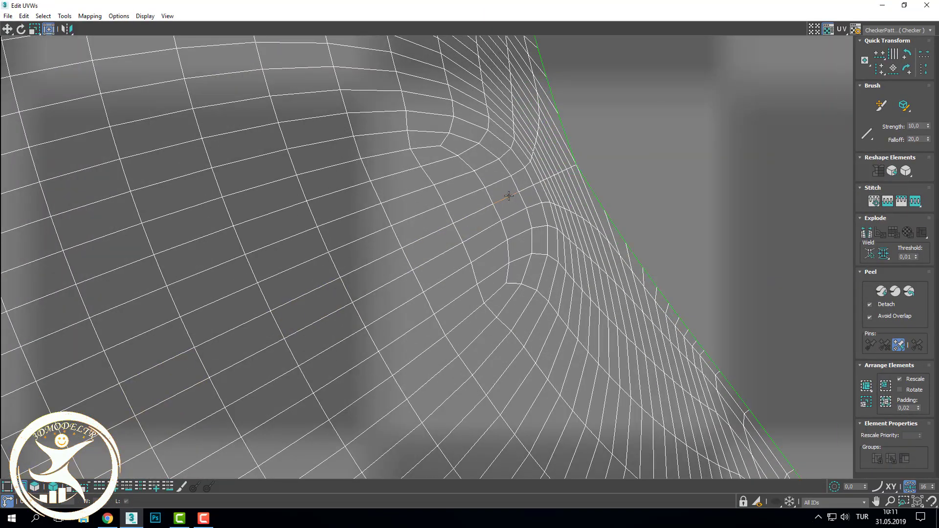
scroll(600, 192, down, 5)
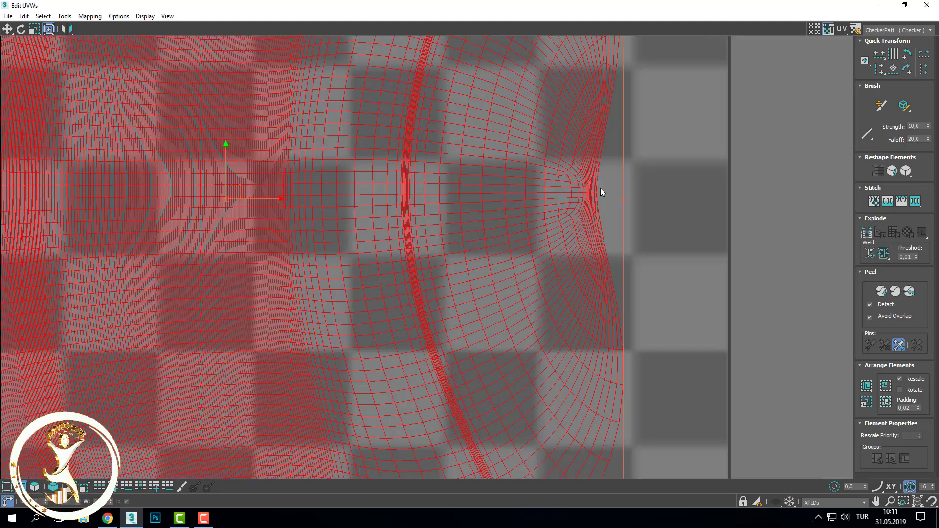
scroll(624, 204, down, 5)
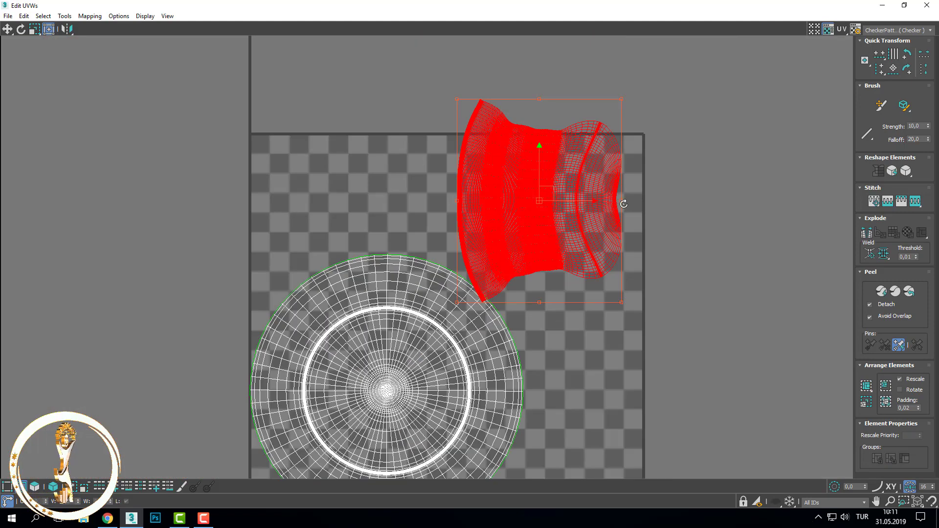
click(908, 55)
click(738, 203)
- Select and frame all UV shells, deselect them, and close the UV editor
scroll(738, 204, down, 3)
key(ctrl+a)
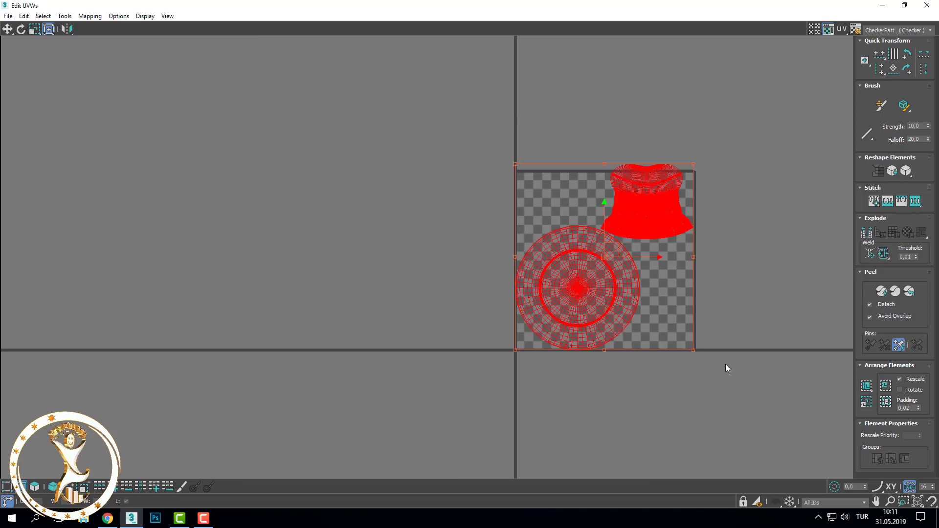
key(z)
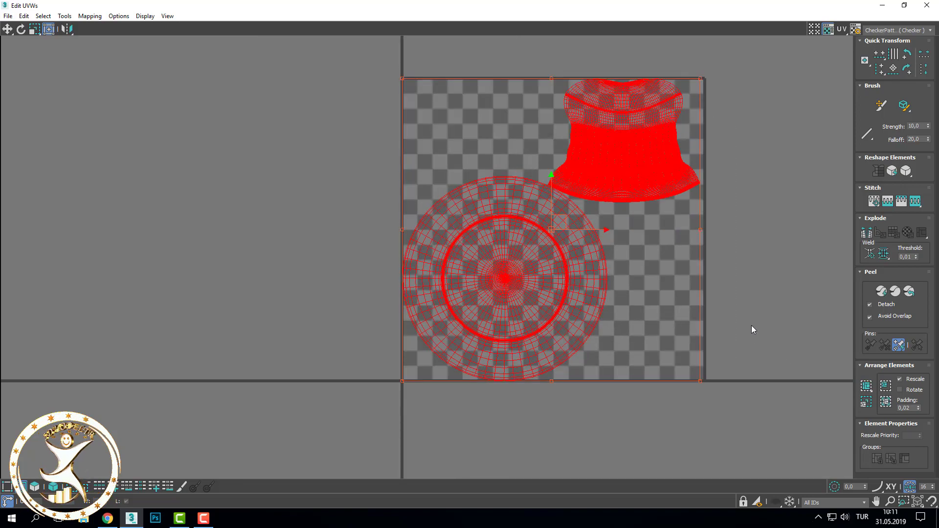
click(719, 318)
scroll(679, 306, up, 3)
scroll(680, 305, down, 2)
scroll(680, 307, up, 4)
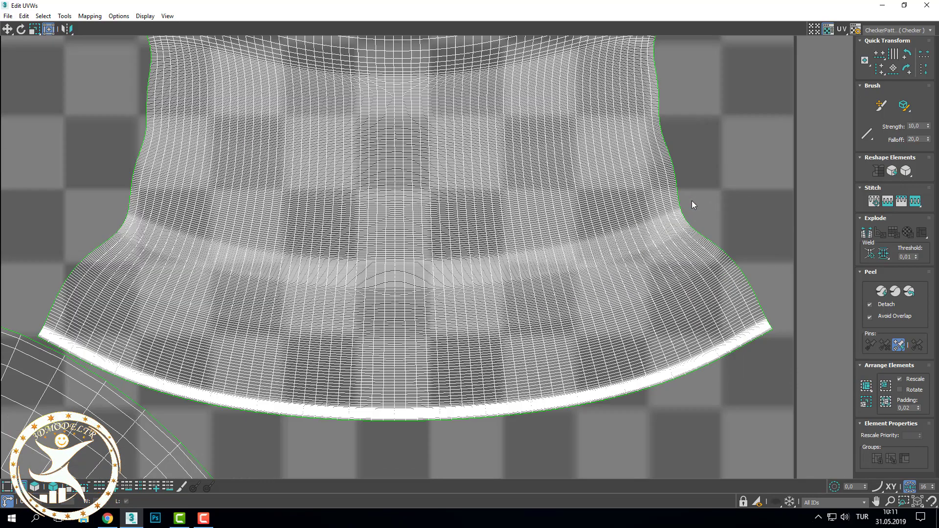
scroll(690, 203, down, 2)
scroll(709, 252, down, 1)
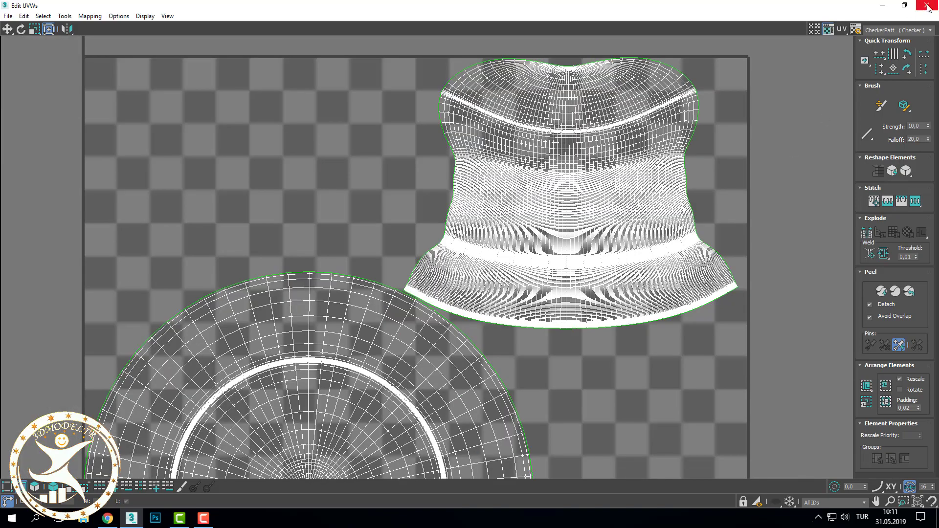
scroll(404, 385, up, 3)
scroll(440, 356, down, 4)
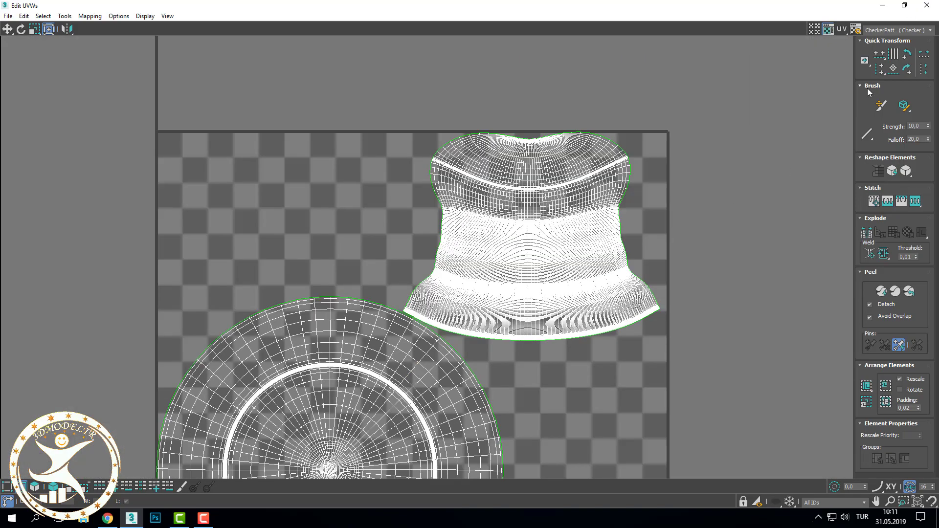
click(931, 5)
- Return to the Unwrap UVW top level and switch the viewport to shaded display
click(777, 214)
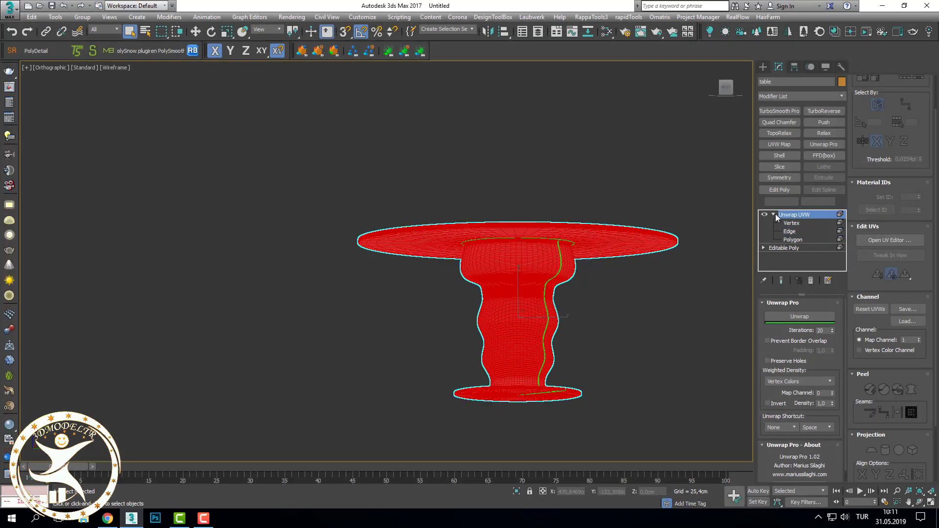
click(763, 67)
alt+middle_drag(592, 277, 539, 313)
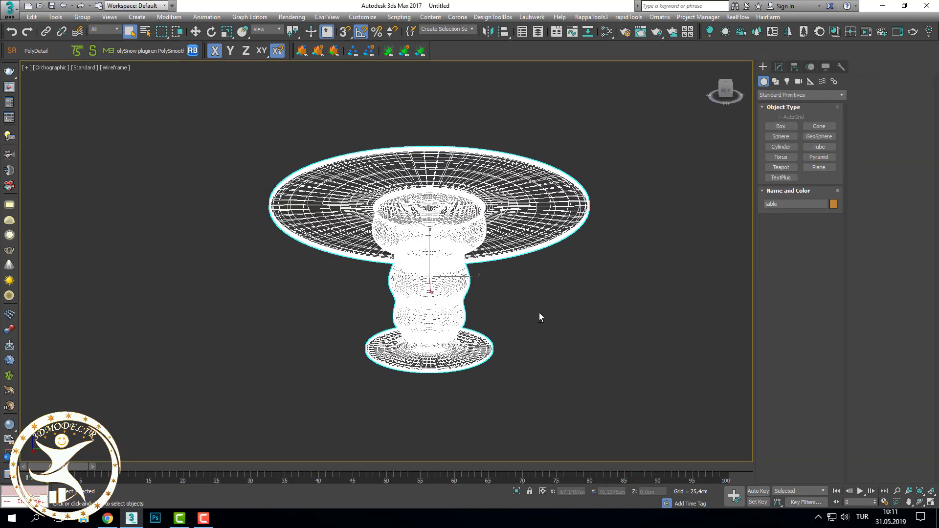
key(F3)
- Convert the table to an editable poly, deselect it, and unhide all objects
right_click(615, 189)
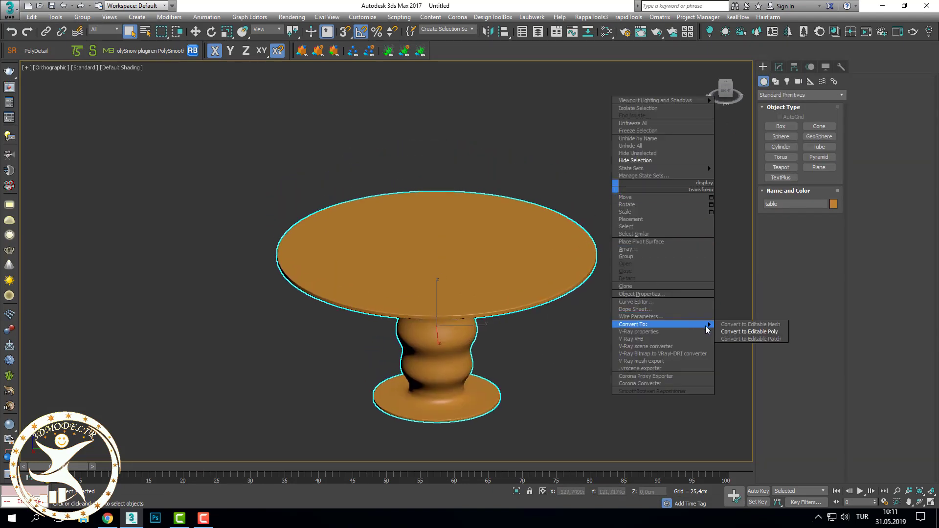
click(735, 330)
click(679, 288)
right_click(591, 96)
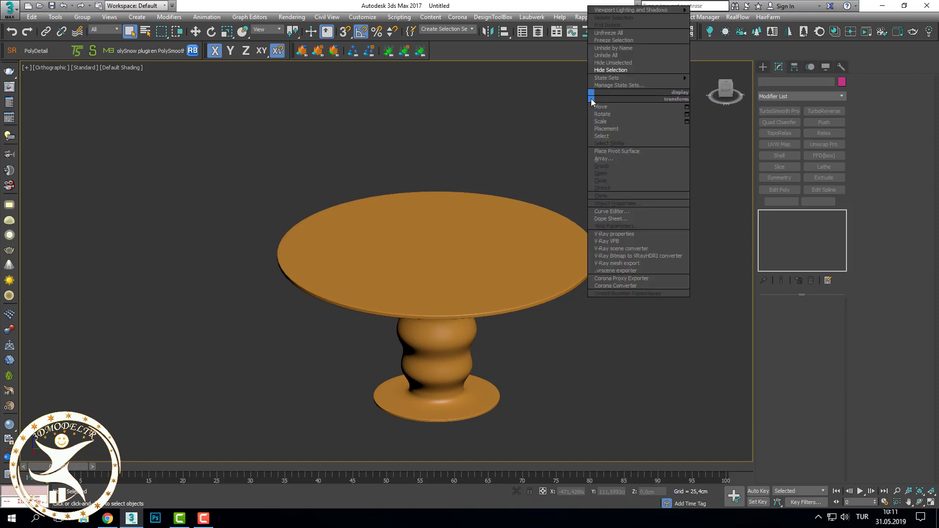
click(606, 55)
alt+middle_drag(609, 168, 540, 377)
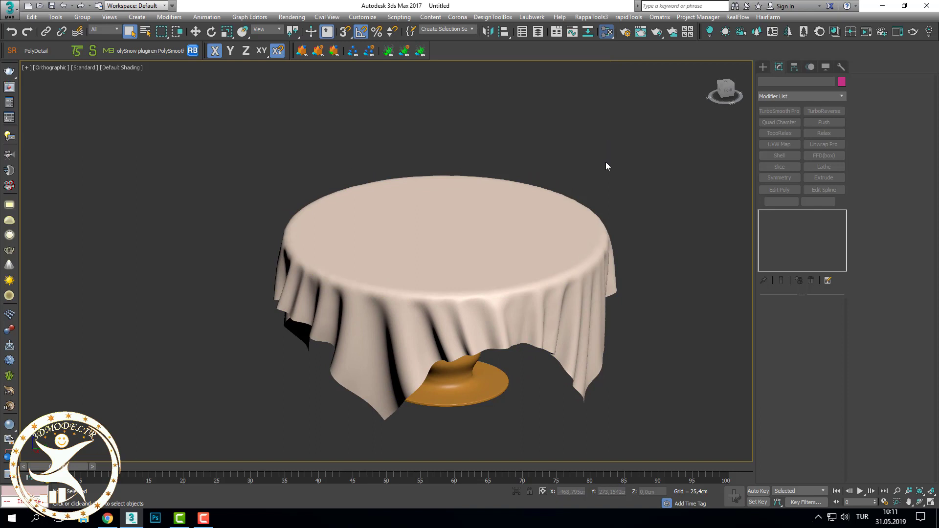
- Add two VRayMtl nodes in the Slate Material Editor named 'wood' and 'fabric'
key(m)
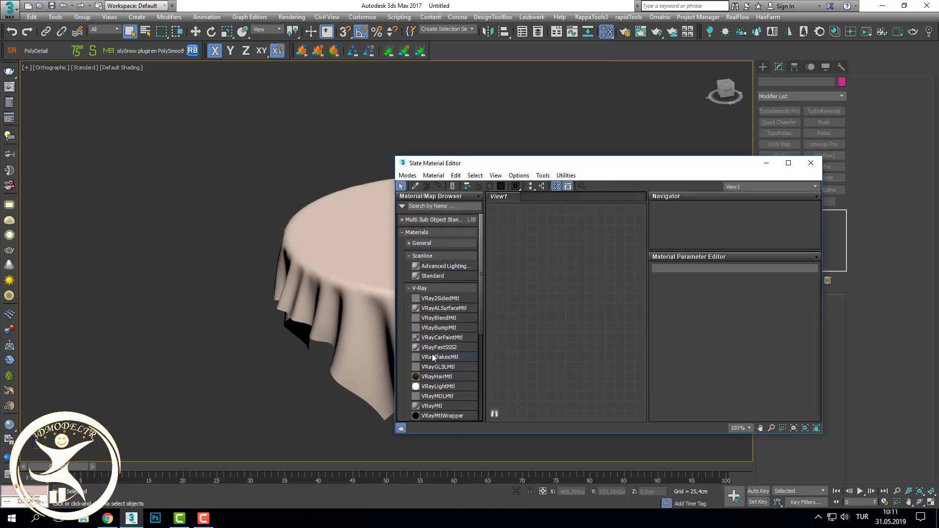
scroll(435, 370, down, 2)
drag(466, 370, 616, 273)
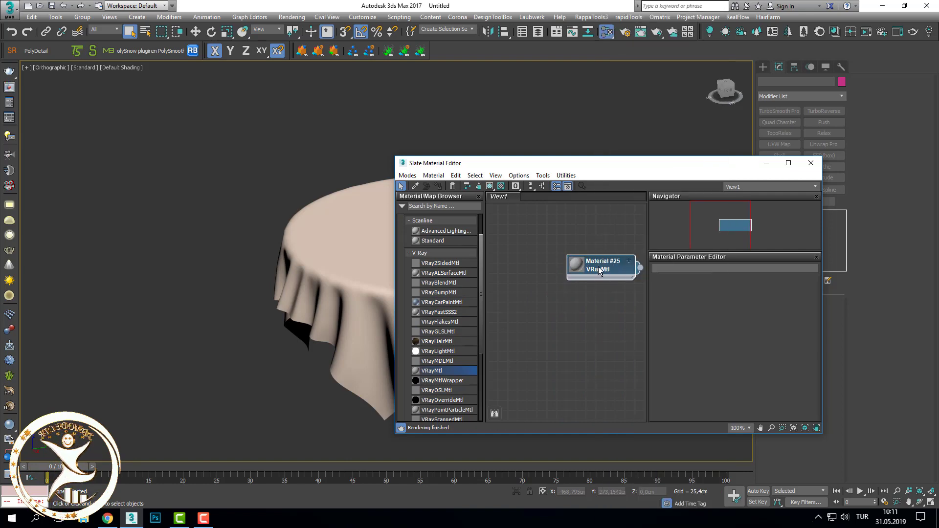
double_click(595, 265)
click(675, 267)
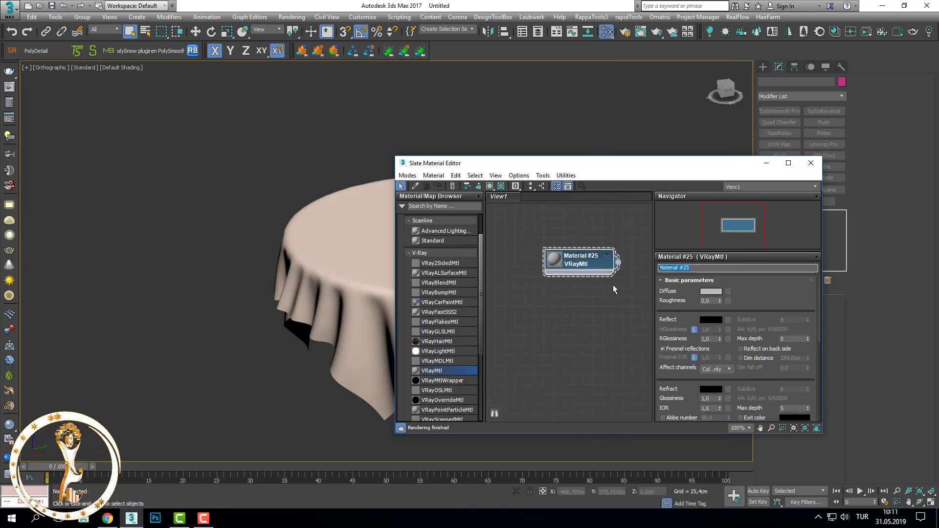
text(wood)
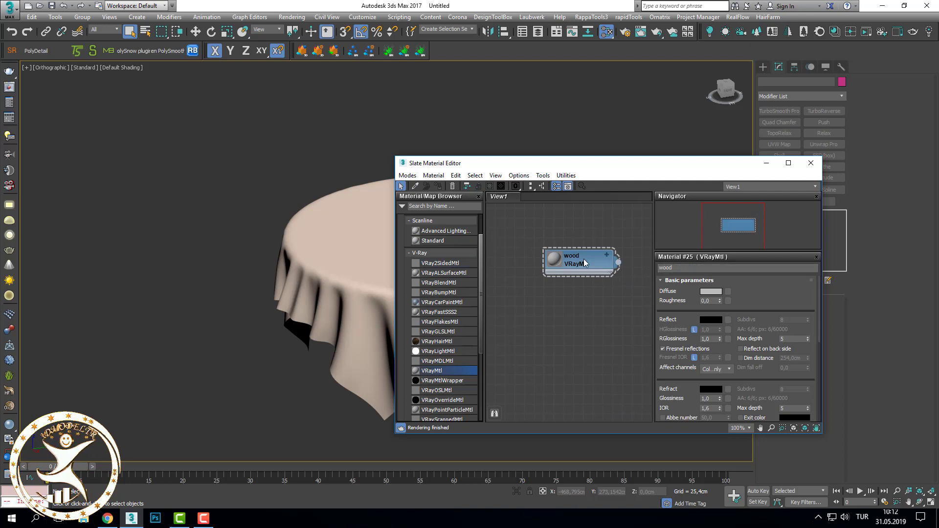
shift+drag(583, 260, 589, 334)
double_click(610, 318)
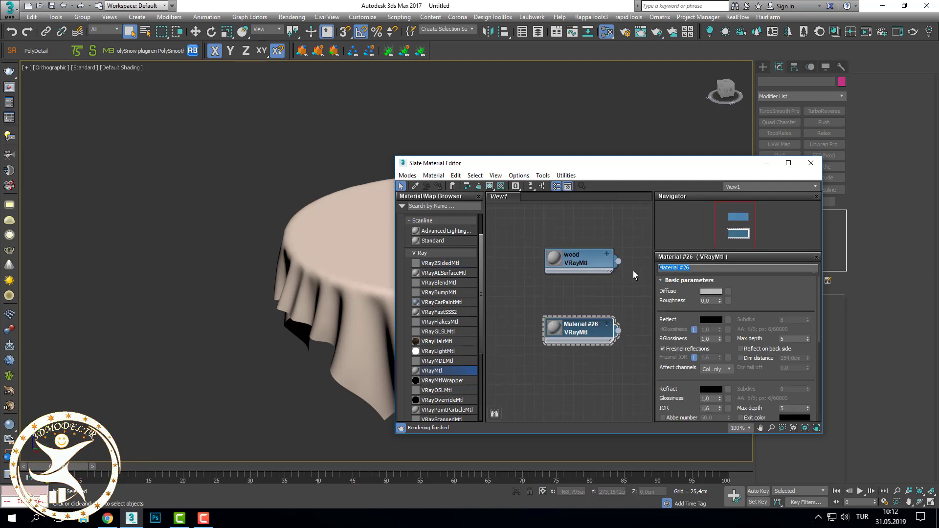
text(fabri)
text(c)
key(Return)
drag(587, 321, 568, 321)
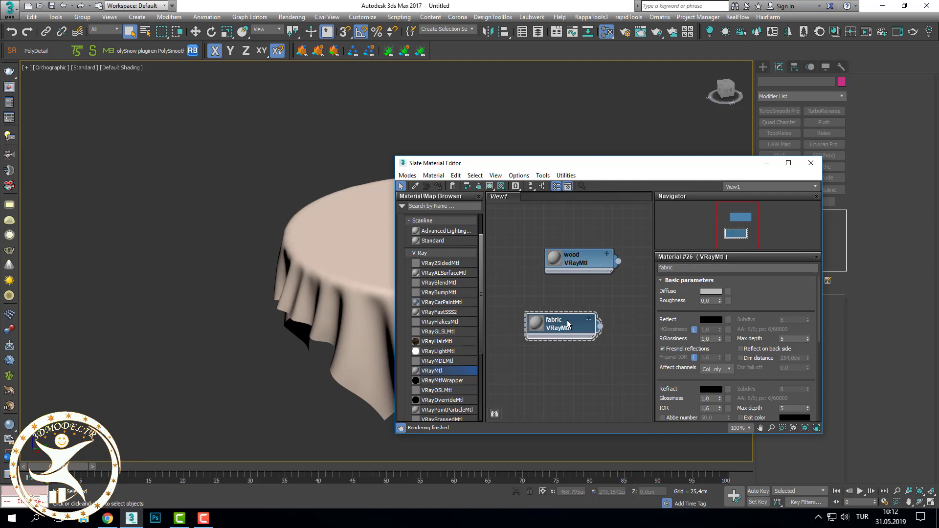
- Convert the tablecloth to an editable poly and assign it the fabric material
click(372, 352)
scroll(313, 274, up, 3)
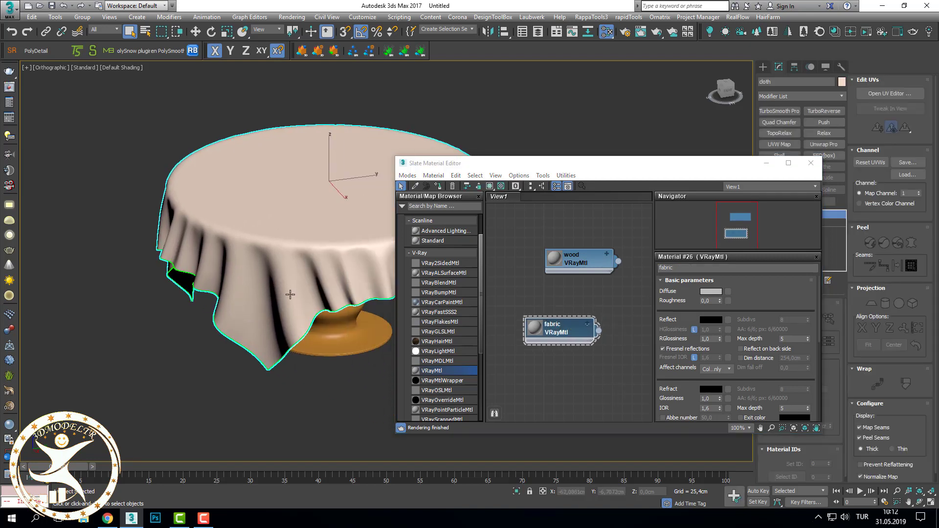
scroll(312, 269, up, 4)
right_click(312, 269)
mouse_move(345, 407)
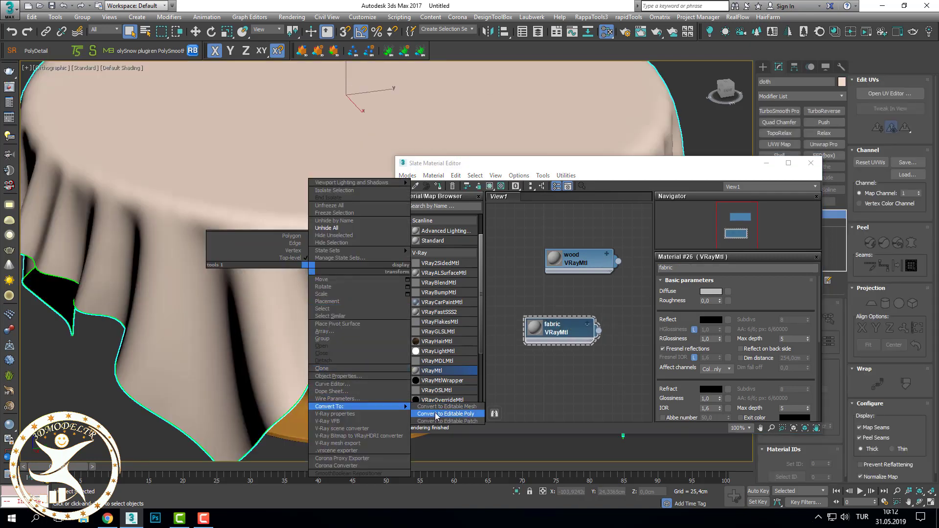
click(437, 414)
scroll(299, 335, down, 5)
click(438, 186)
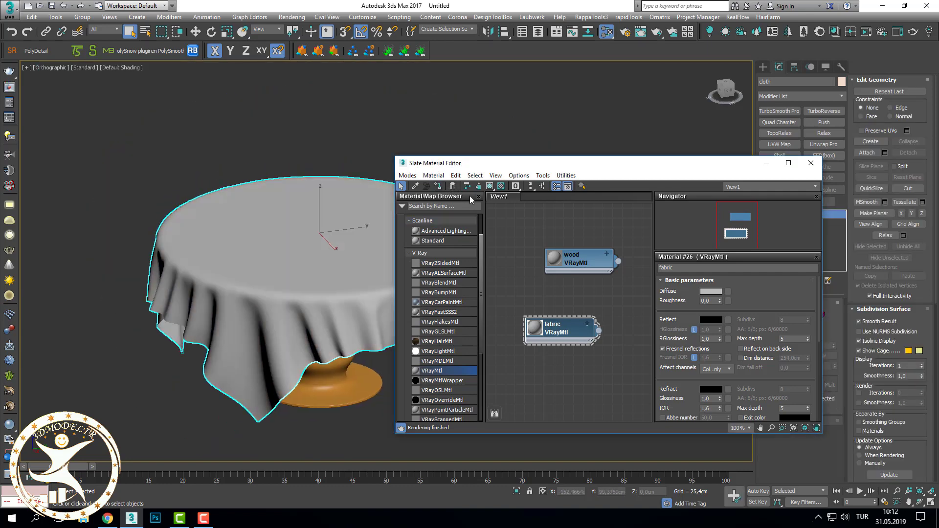
right_click(511, 318)
mouse_move(534, 345)
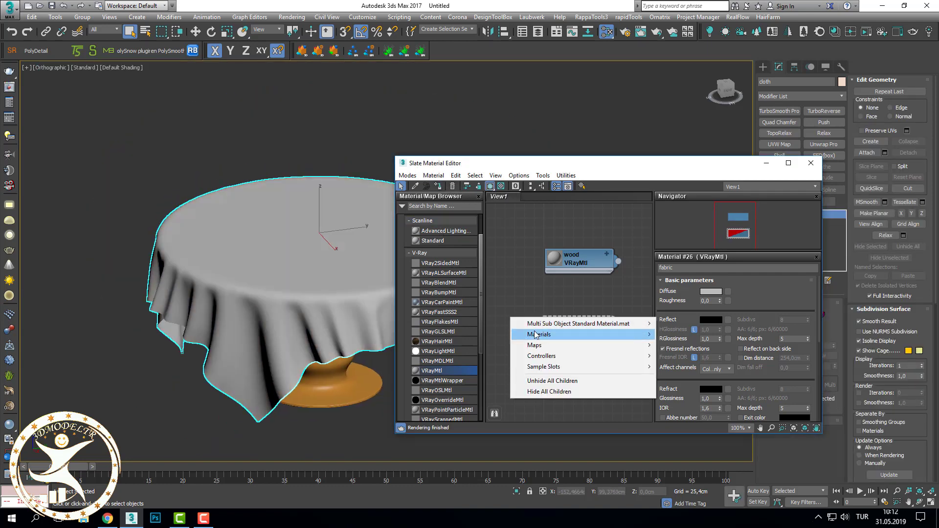
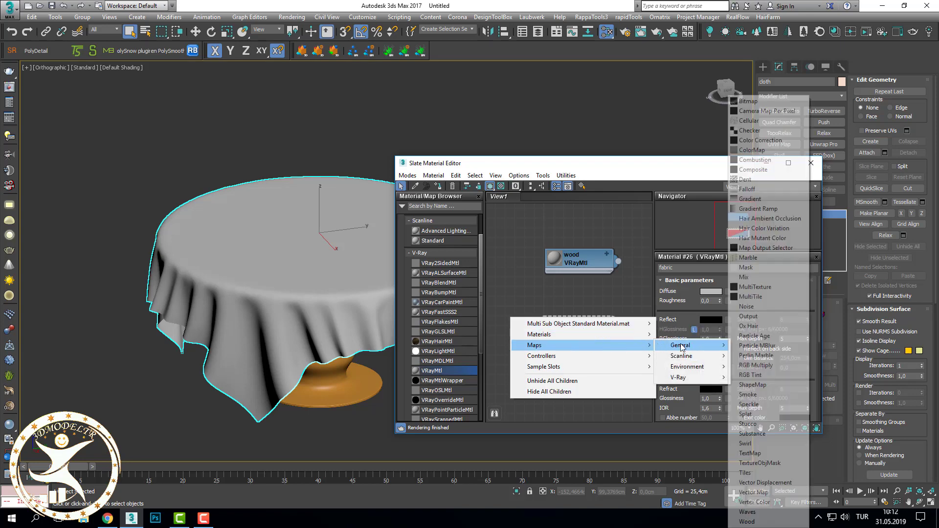
- Create two Checker maps and wire them into the fabric and wood Diffuse slots
click(746, 131)
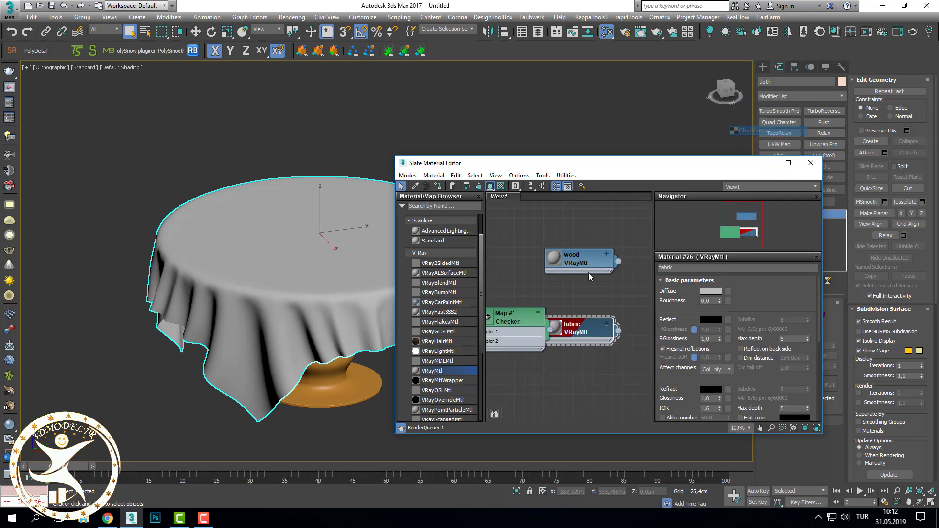
drag(528, 318, 519, 274)
middle_drag(535, 281, 586, 299)
drag(573, 282, 535, 252)
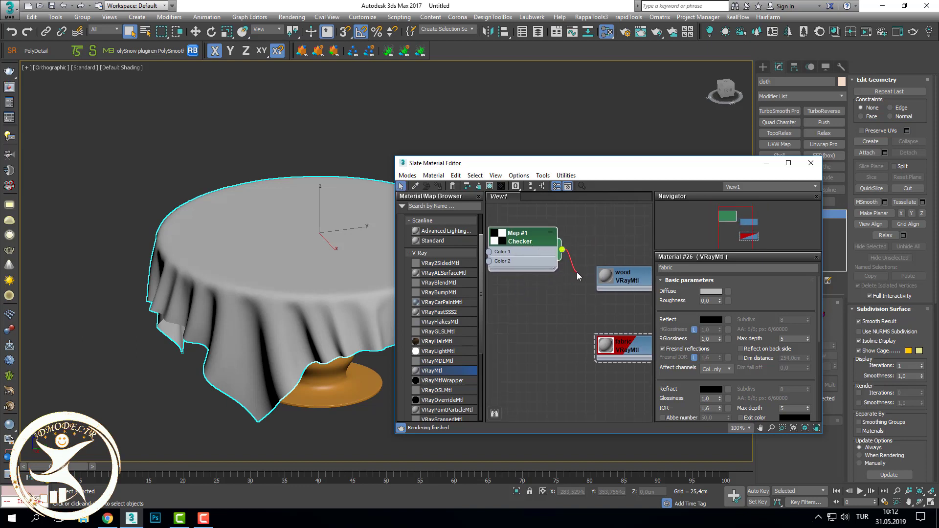
drag(577, 275, 605, 345)
click(611, 348)
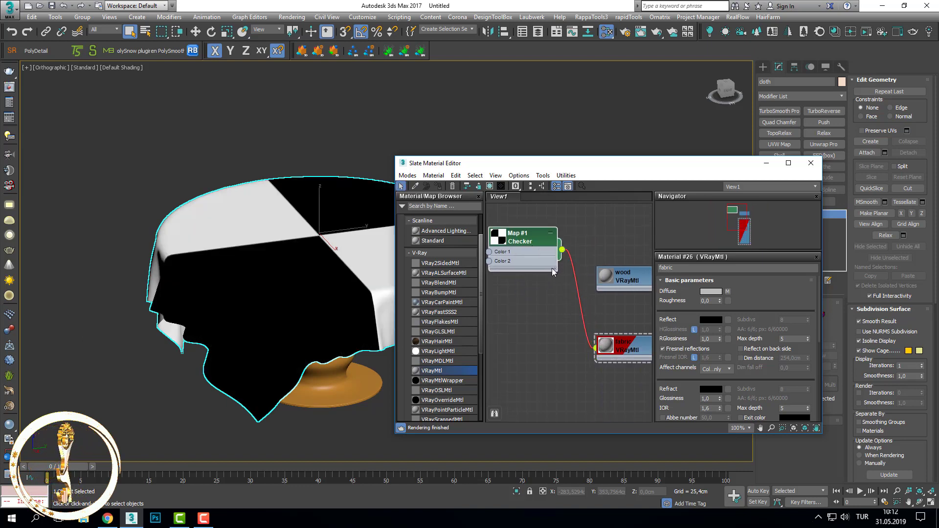
mouse_move(518, 237)
shift+mouse_down()
mouse_move(509, 306)
mouse_move(597, 291)
shift+mouse_up()
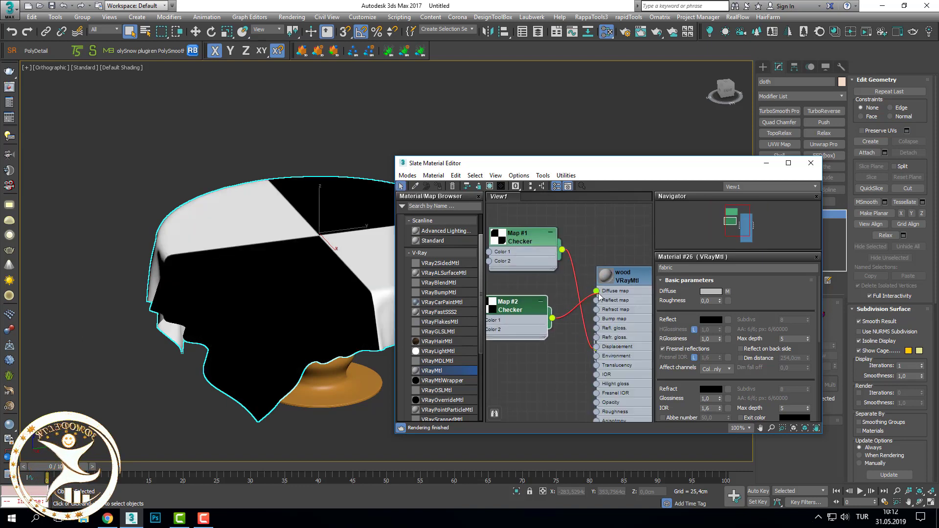
double_click(618, 280)
click(337, 389)
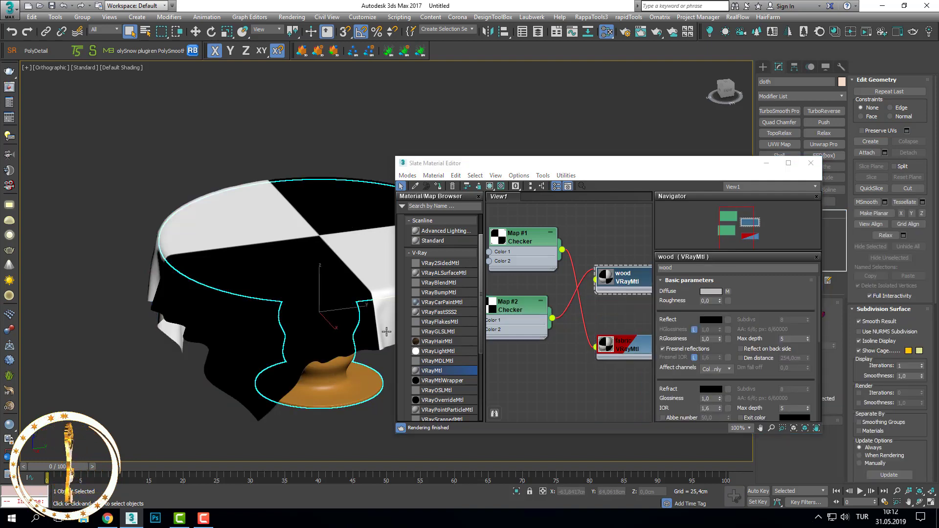
- Set Checker tiling to 20 on Map #1 and 30 on Map #2
double_click(519, 237)
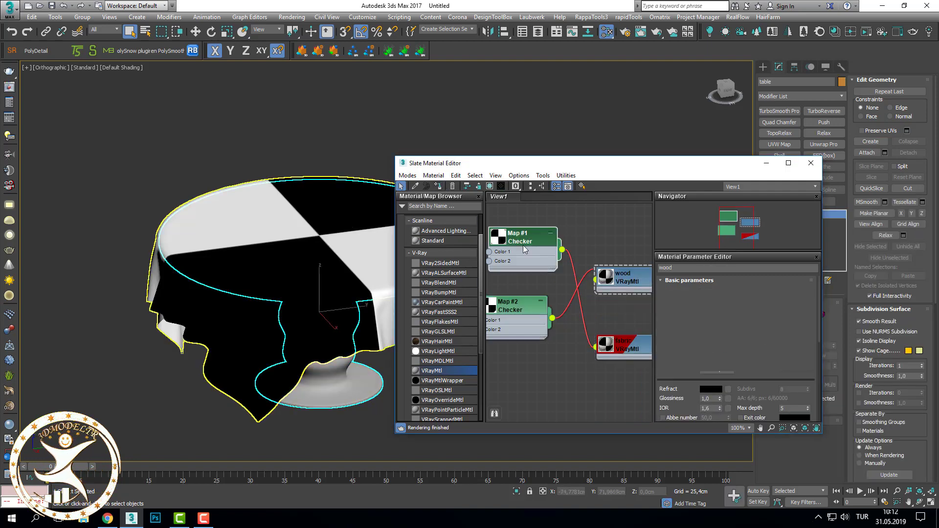
drag(726, 329, 704, 330)
text(20)
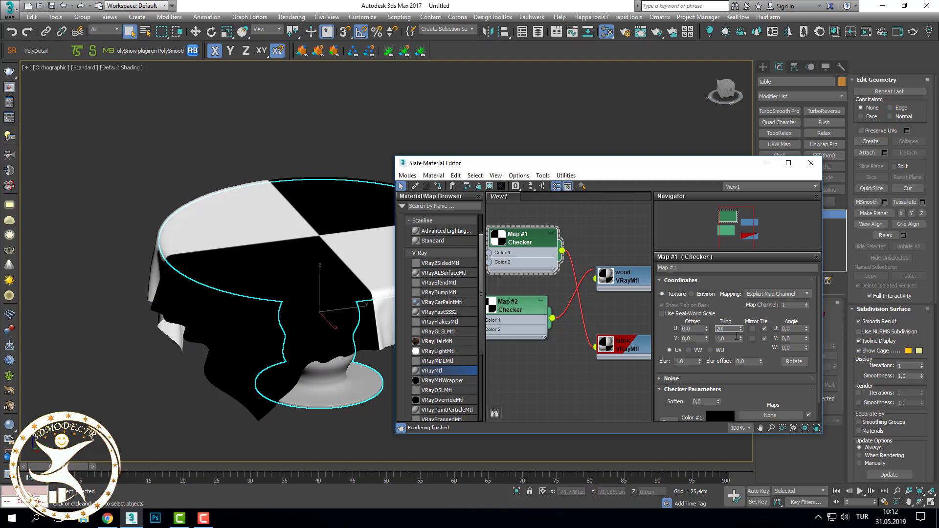
double_click(728, 339)
text(20)
key(Return)
double_click(513, 306)
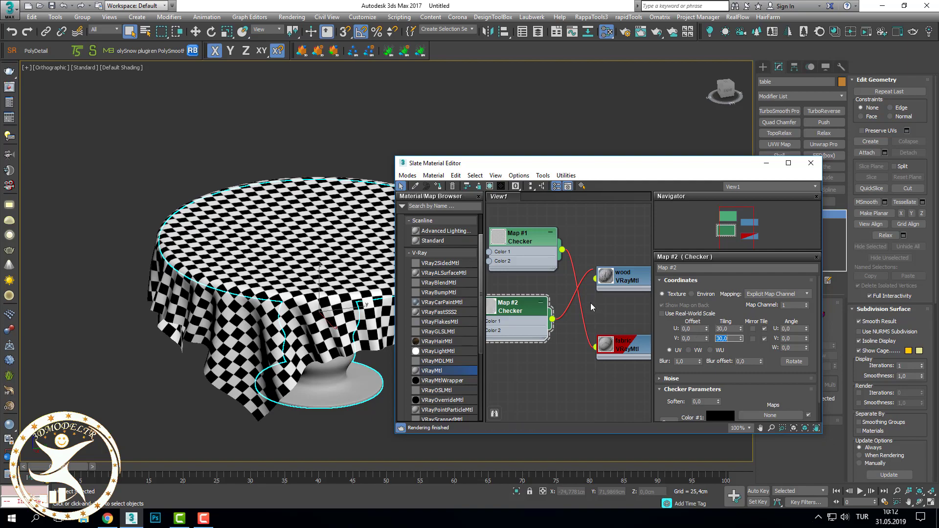
- Enable Show Shaded Material in Viewport for the wood material and check the table
double_click(606, 276)
click(490, 186)
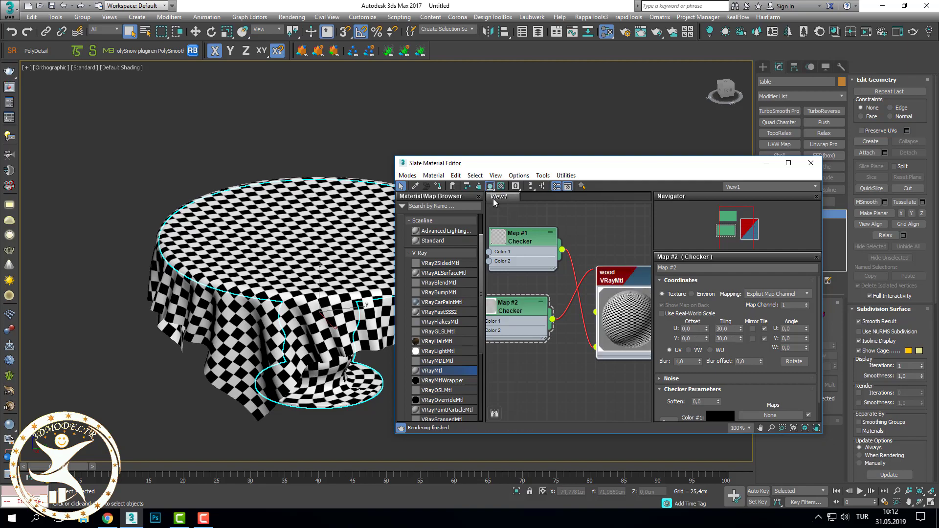
mouse_move(354, 389)
alt+middle_down()
mouse_move(377, 394)
mouse_move(735, 179)
alt+middle_up()
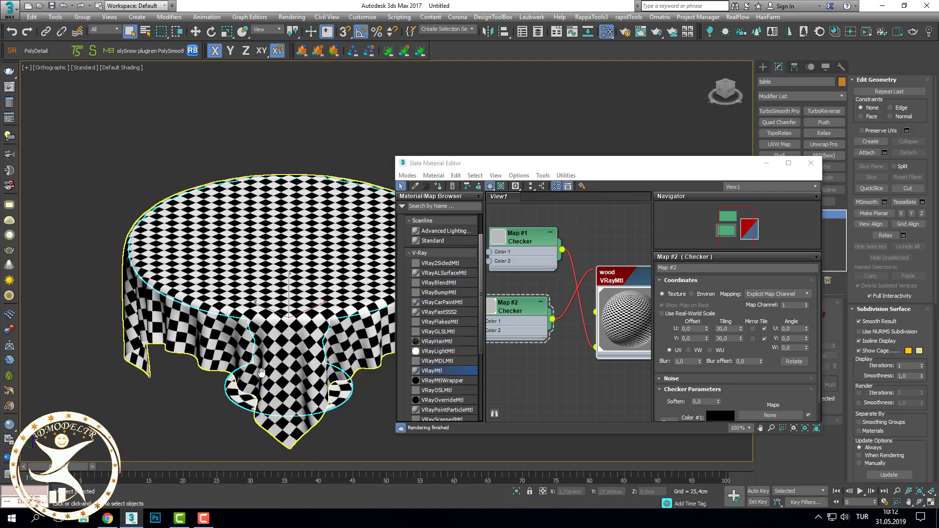
- Close the Slate Material Editor and zoom the viewport in on the table
click(767, 163)
click(544, 284)
alt+middle_drag(545, 284, 591, 374)
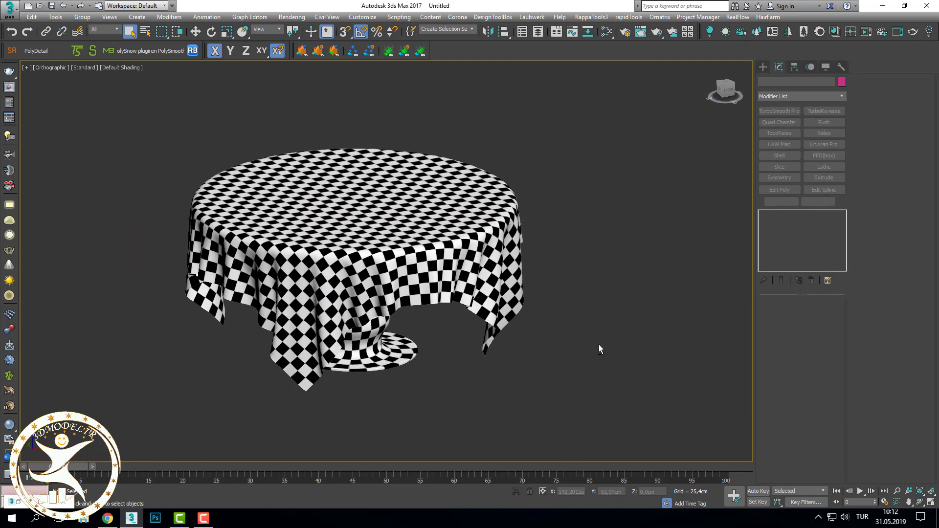
scroll(562, 357, up, 2)
scroll(563, 357, up, 1)
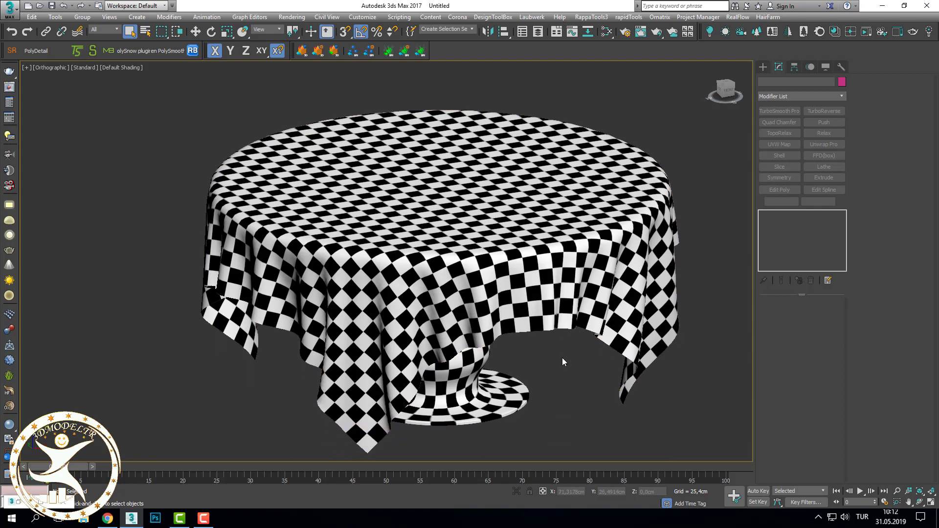
- Reopen Slate with M, showing the new Bitmap nodes Map #3 and Map #4
click(562, 333)
click(606, 32)
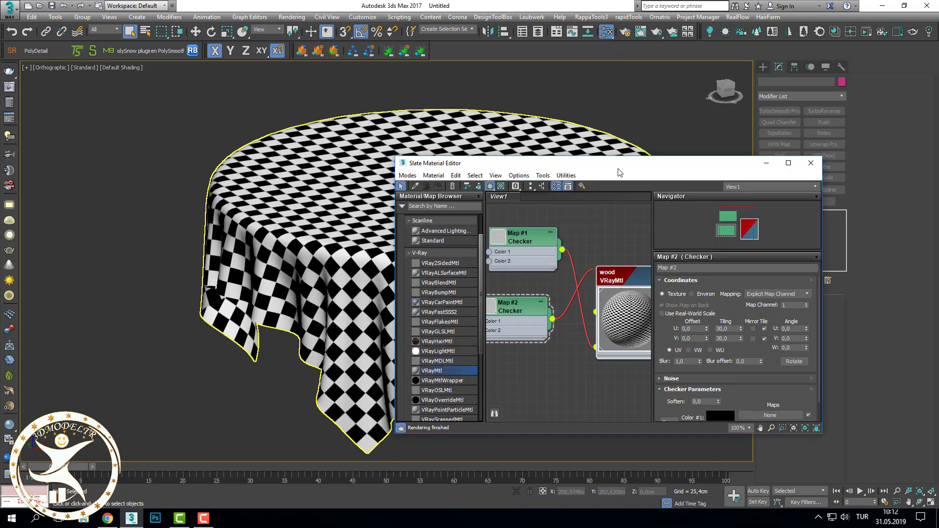
scroll(695, 242, down, 1)
scroll(694, 242, down, 1)
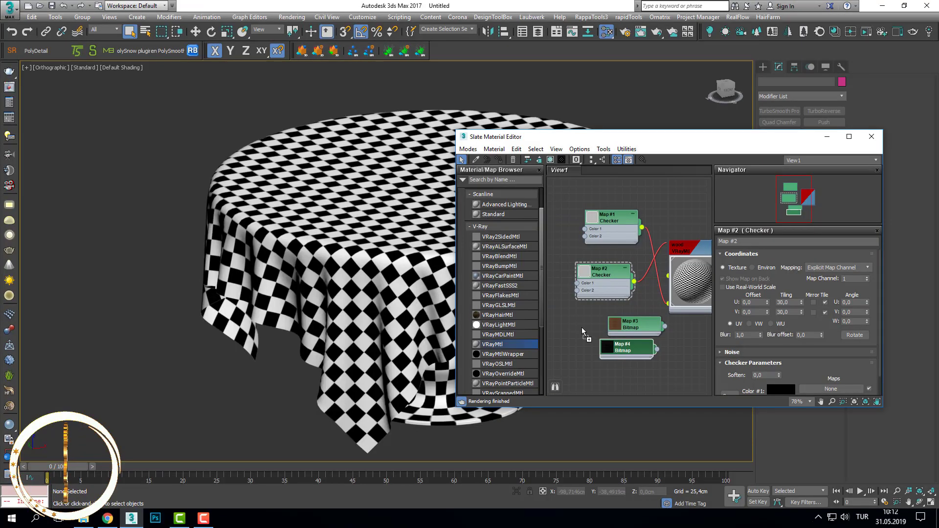
- Maximize Slate, arrange the nodes, and wire bitmap Map #3 into the wood Diffuse
scroll(630, 313, up, 1)
middle_drag(629, 313, 596, 299)
click(849, 136)
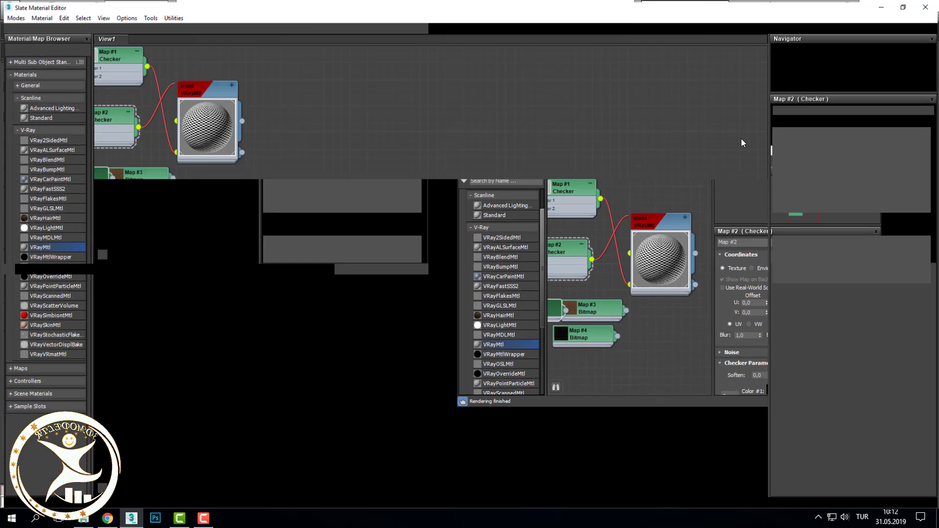
drag(460, 255, 580, 95)
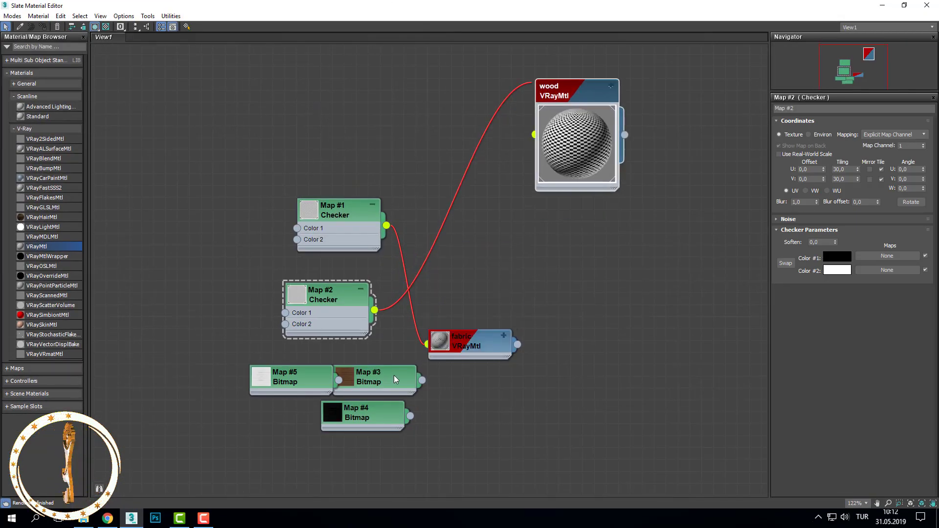
mouse_move(371, 379)
mouse_down()
mouse_move(382, 92)
mouse_move(577, 146)
mouse_up()
click(560, 191)
- Wire bitmaps Map #4 and Map #5 into the wood's glossiness and reflection inputs
drag(273, 394, 404, 165)
drag(373, 425, 433, 196)
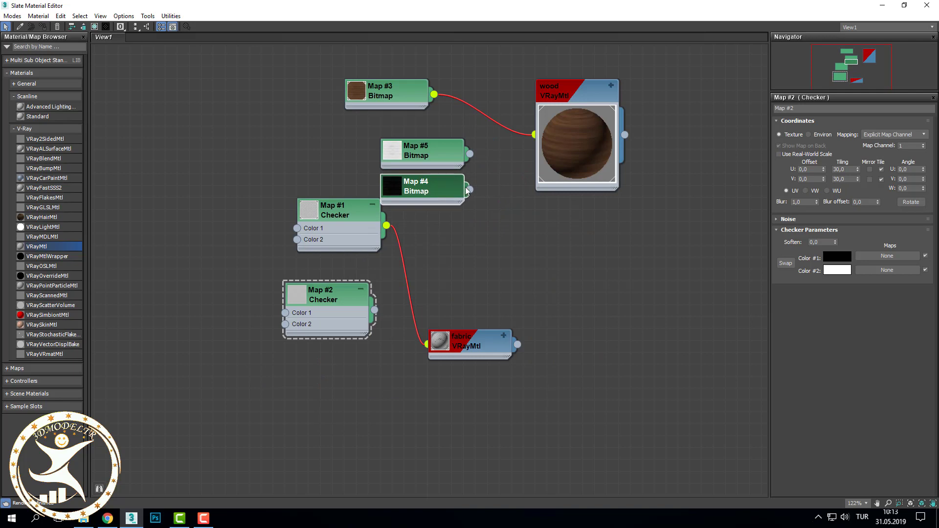
drag(497, 175, 585, 129)
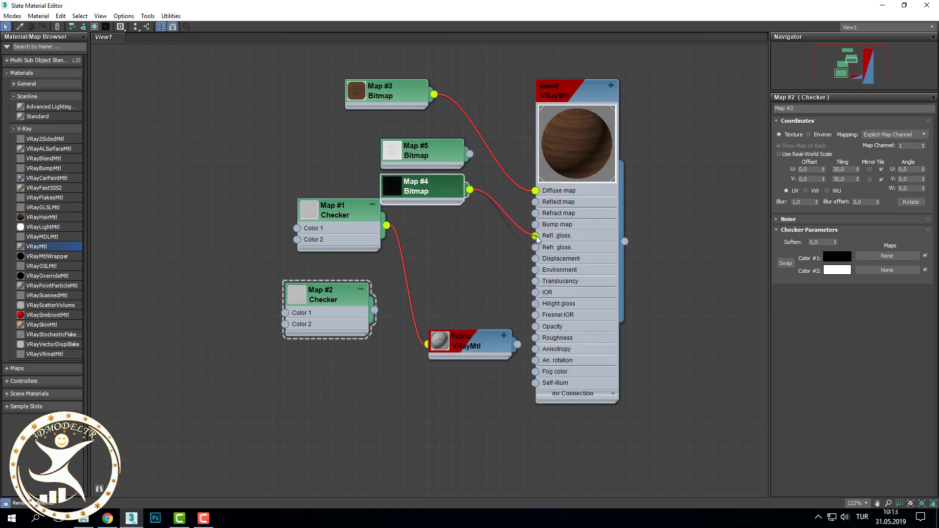
click(431, 188)
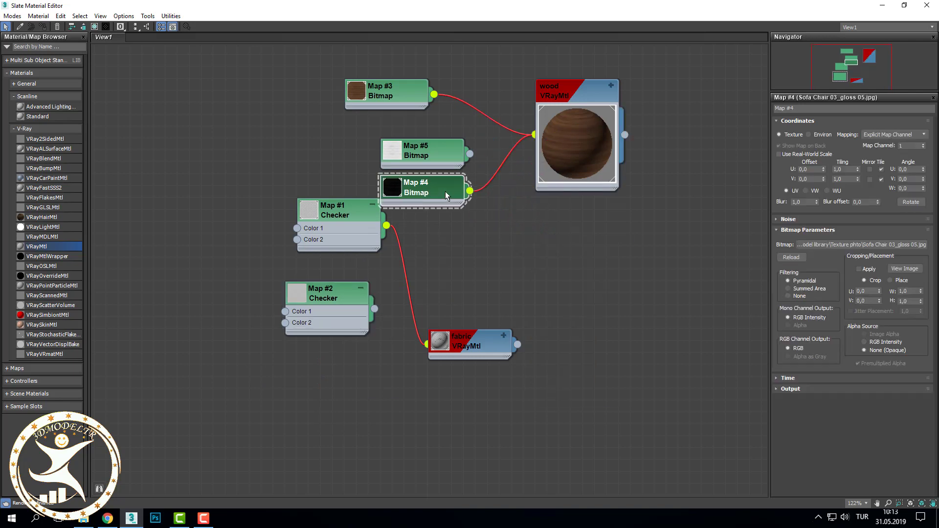
middle_drag(470, 172, 435, 244)
scroll(434, 243, up, 1)
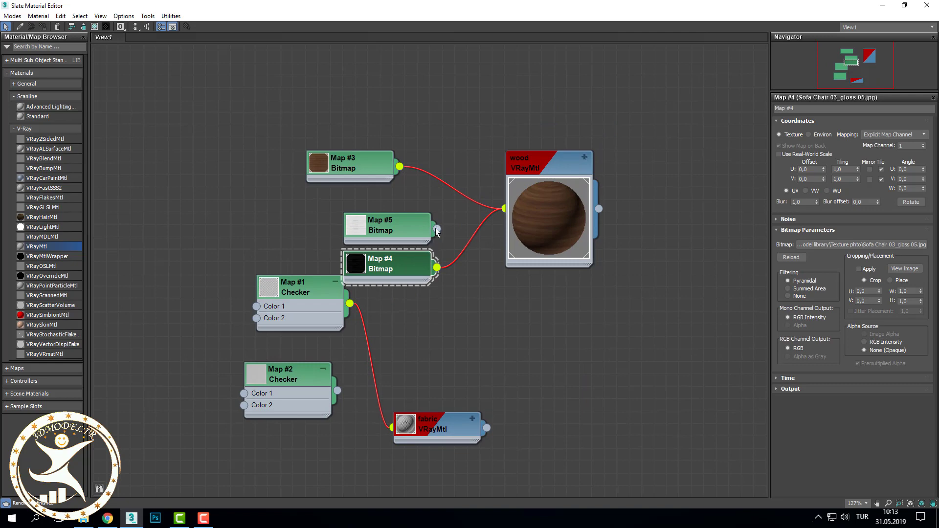
drag(545, 192, 514, 274)
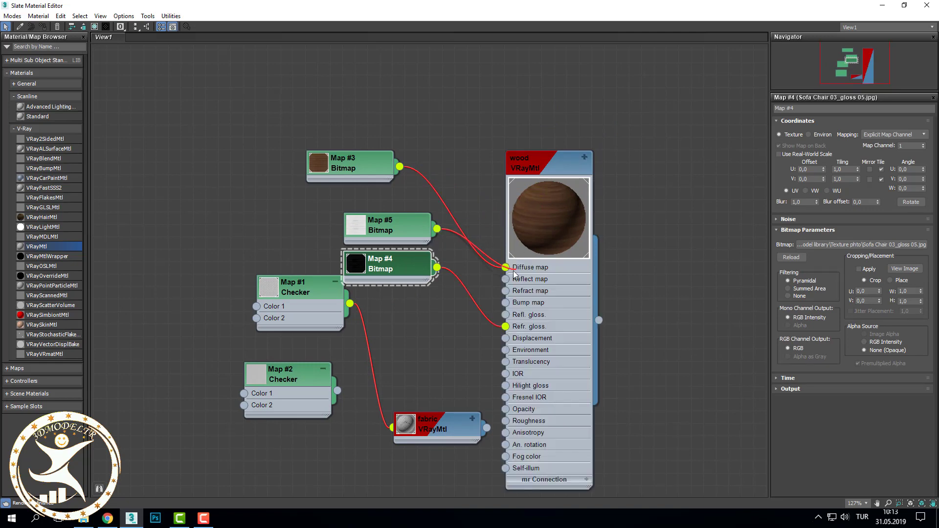
- Give the wood material a grey 208 reflection colour and an IOR of 1,54
click(522, 198)
click(828, 160)
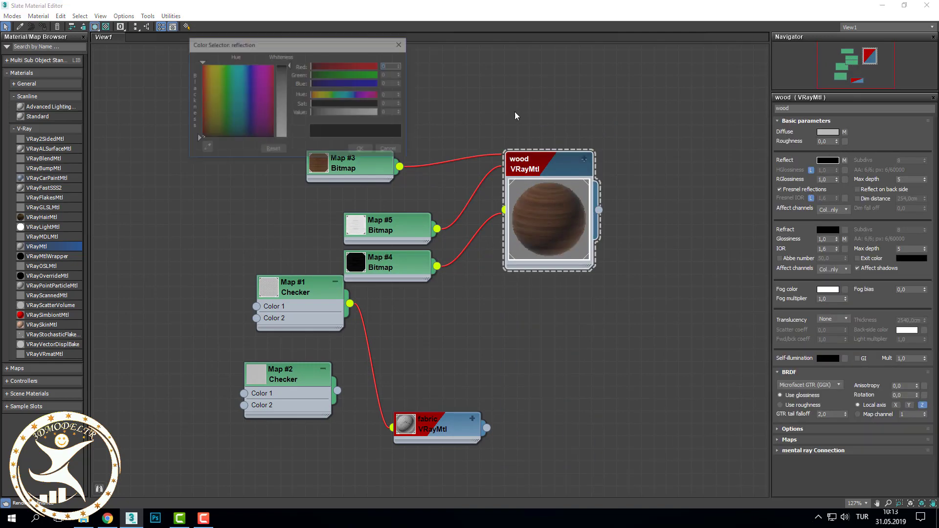
drag(371, 113, 367, 113)
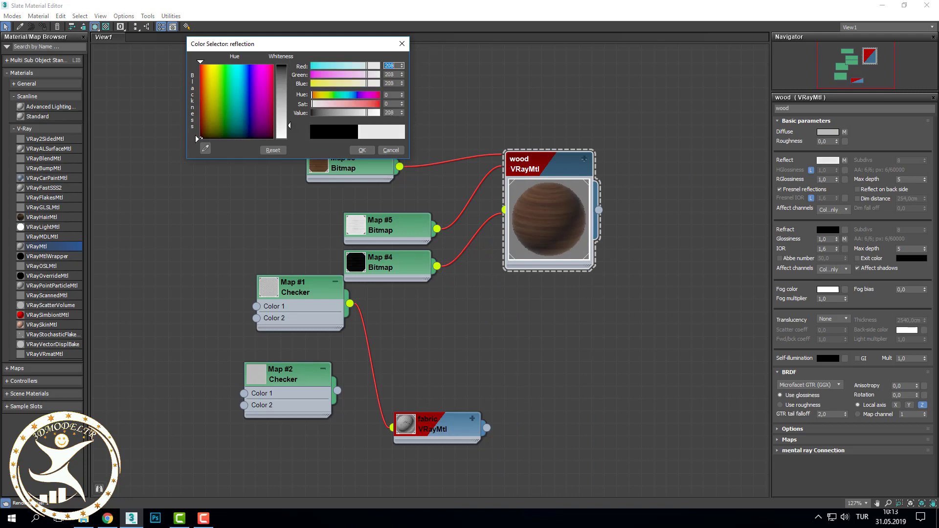
click(363, 153)
text(0,82)
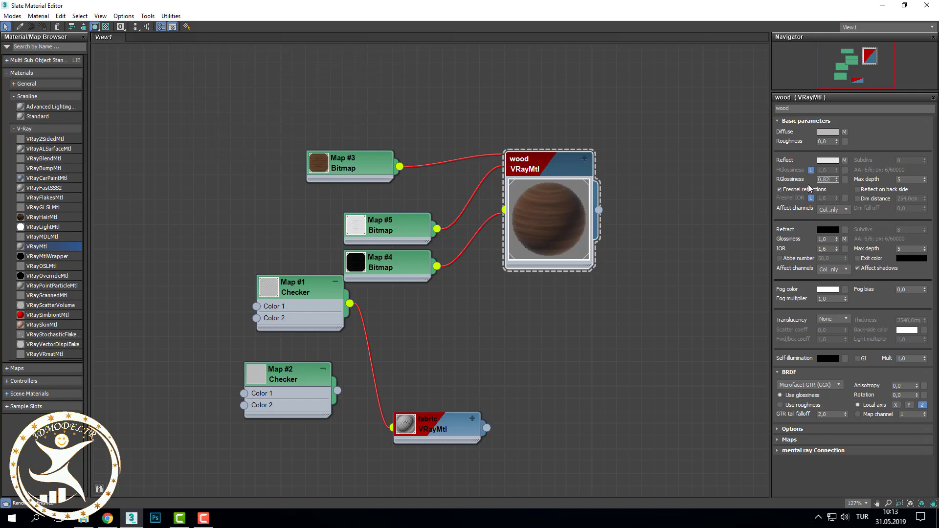
double_click(830, 248)
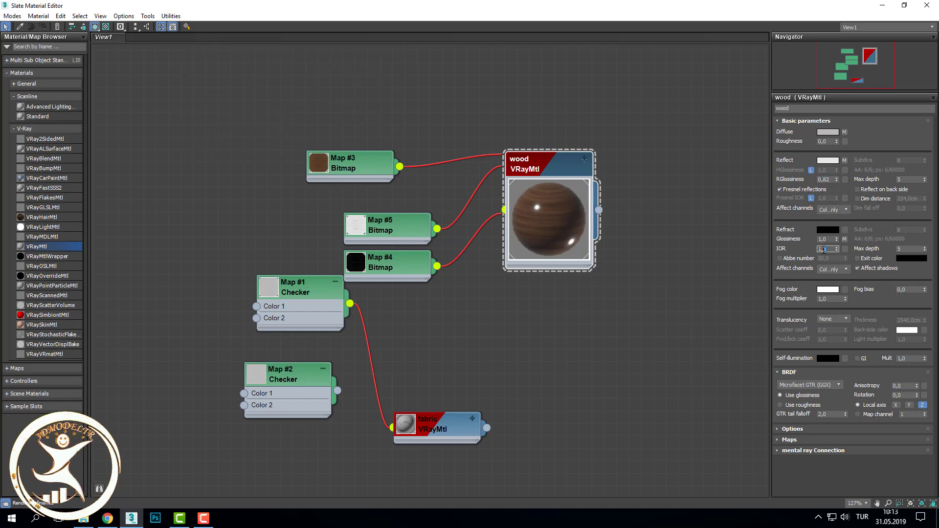
text(1,54)
key(Return)
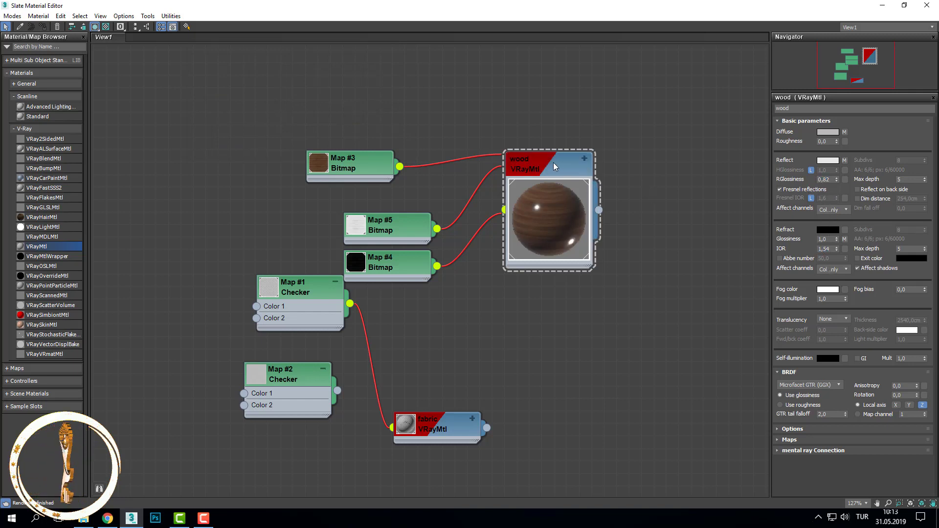
- Set the wood bitmaps Map #3, #5 and #4 to Summed Area filtering with blur 0,5
drag(553, 163, 641, 137)
double_click(346, 178)
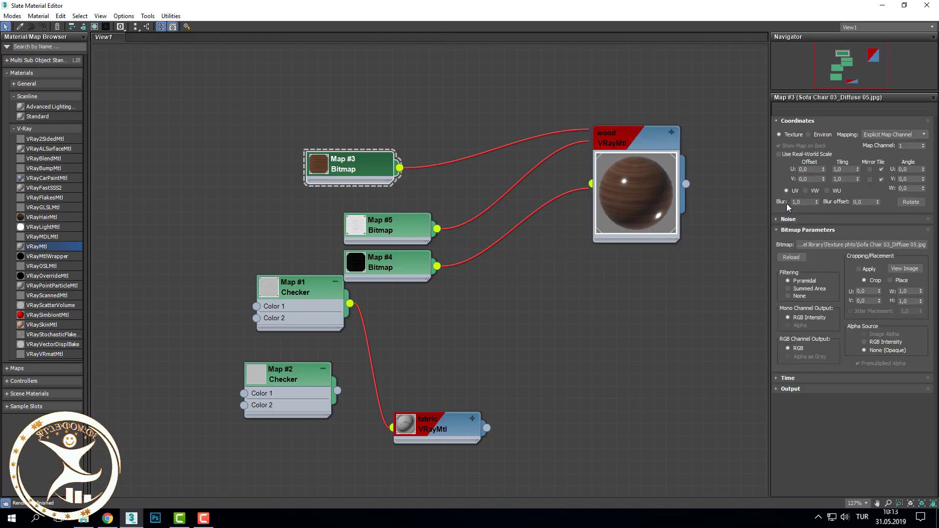
drag(812, 201, 775, 210)
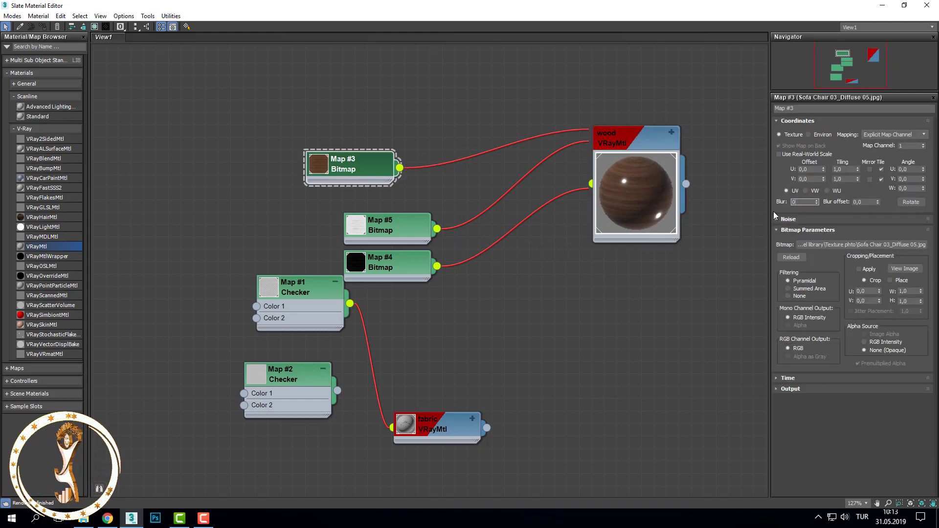
text(,5)
click(807, 290)
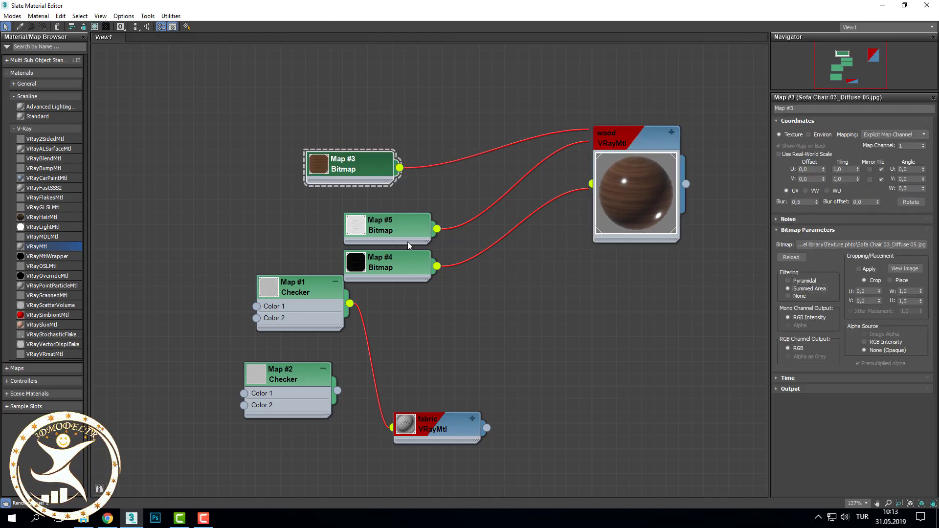
double_click(391, 230)
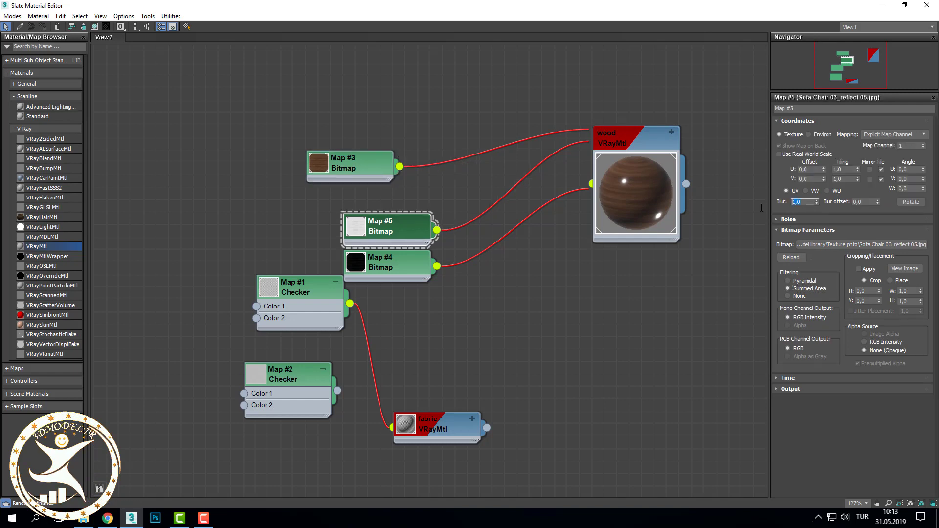
double_click(387, 267)
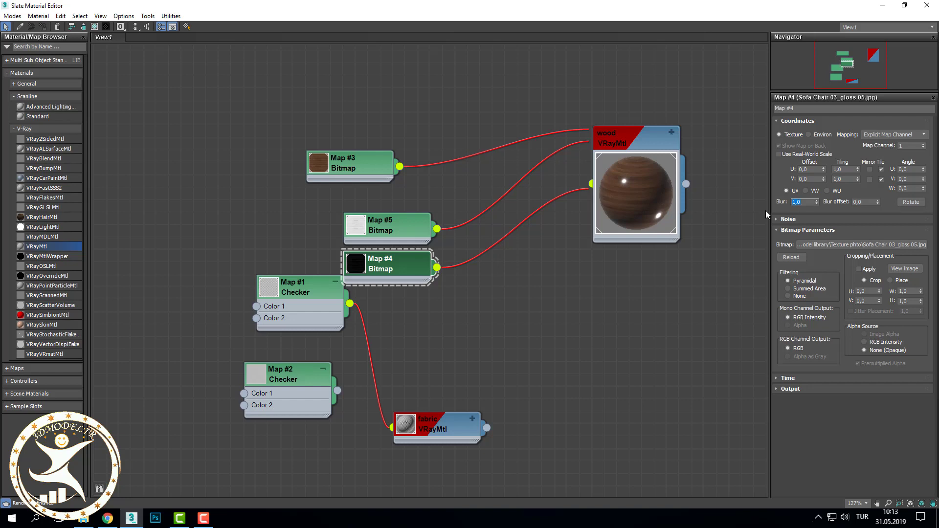
text(0,5)
- Tidy the wood material node and shrink the editor to reveal the scene
drag(684, 172, 722, 137)
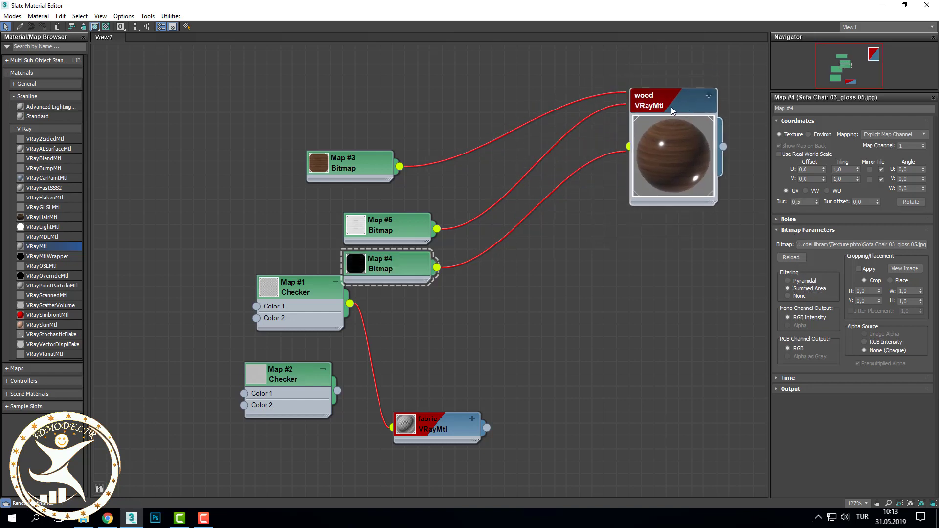
double_click(671, 106)
middle_drag(659, 110, 630, 135)
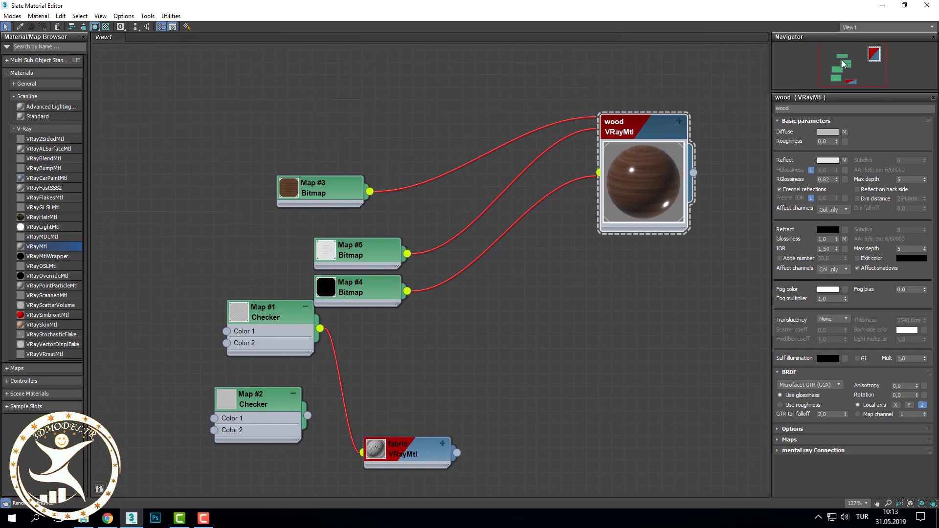
click(906, 9)
- Zoom and orbit the viewport to inspect the whole checkered table
scroll(371, 316, down, 2)
scroll(371, 316, up, 2)
scroll(370, 316, up, 5)
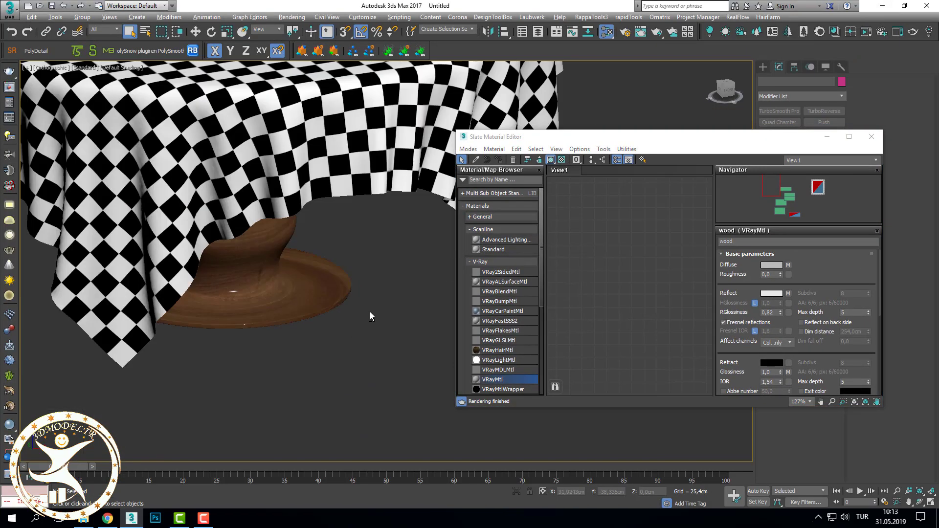
mouse_move(370, 316)
alt+middle_down()
mouse_move(314, 275)
mouse_move(352, 386)
alt+middle_up()
scroll(343, 294, up, 3)
scroll(314, 275, down, 4)
scroll(604, 273, down, 2)
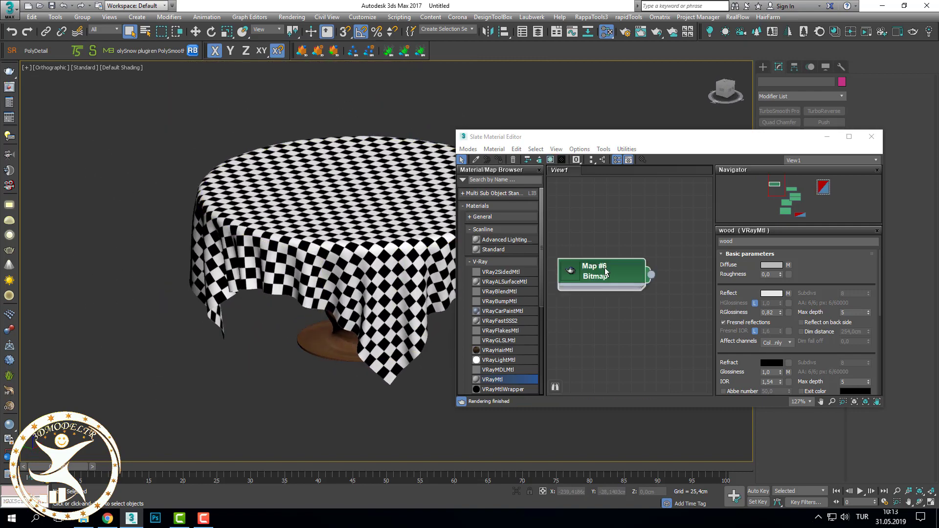
scroll(599, 268, down, 1)
scroll(591, 262, down, 2)
- Wire bitmap Map #6 into the fabric VRayMtl's Diffuse in place of the Checker
click(850, 136)
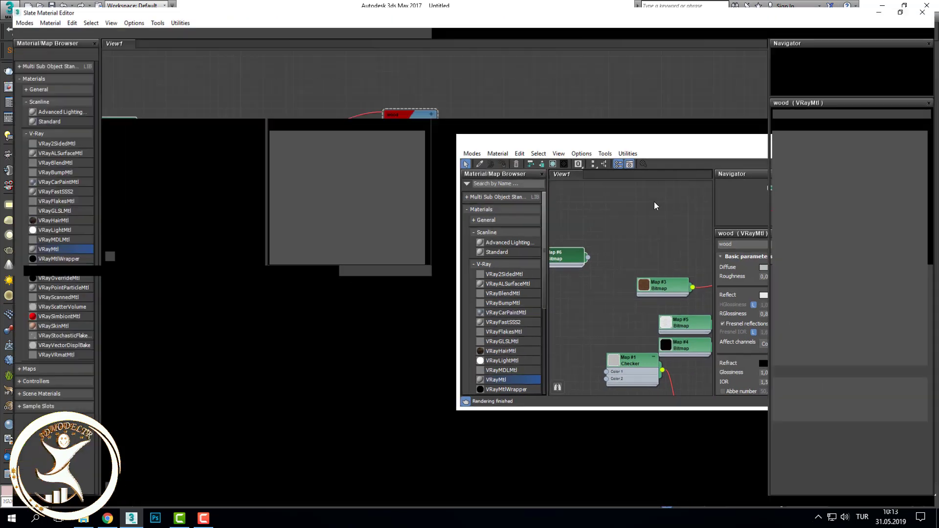
mouse_move(264, 122)
mouse_down()
mouse_move(320, 342)
mouse_move(506, 299)
mouse_up()
scroll(342, 348, up, 2)
scroll(392, 360, up, 1)
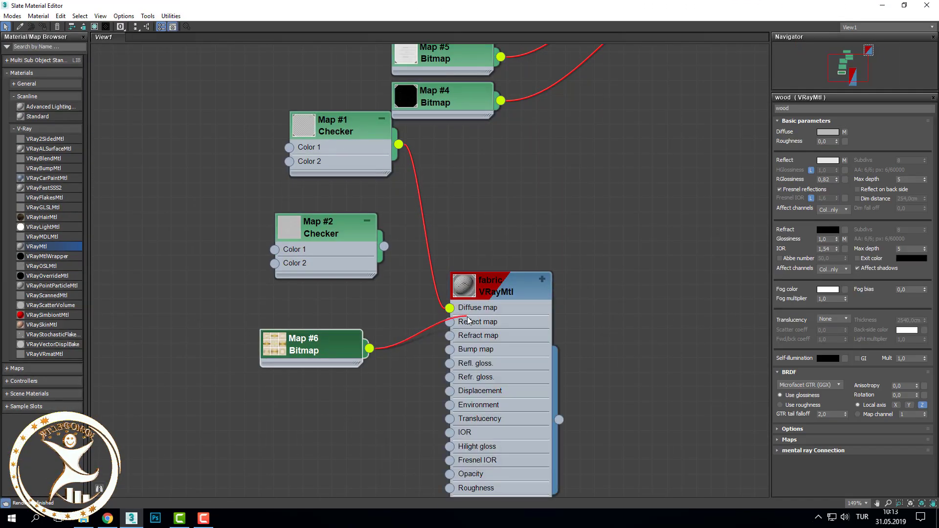
click(477, 310)
double_click(464, 294)
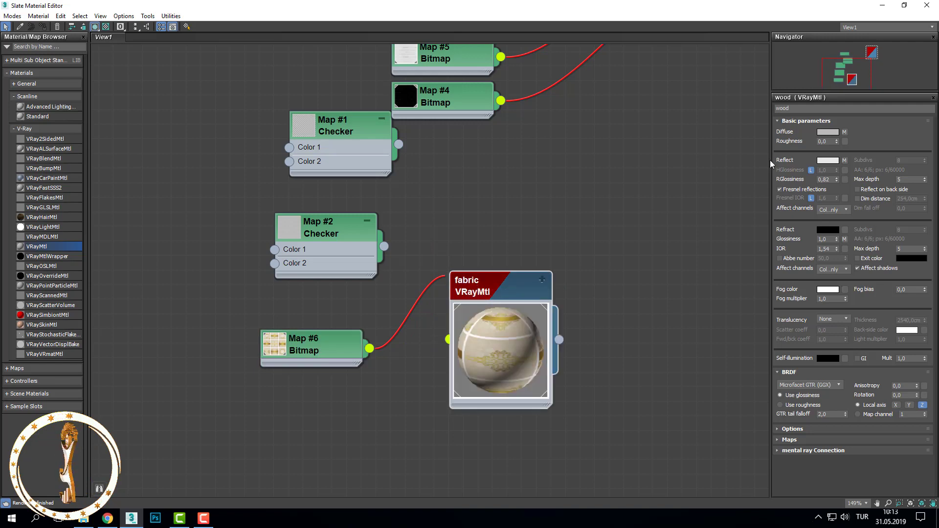
click(904, 5)
alt+middle_drag(344, 245, 360, 306)
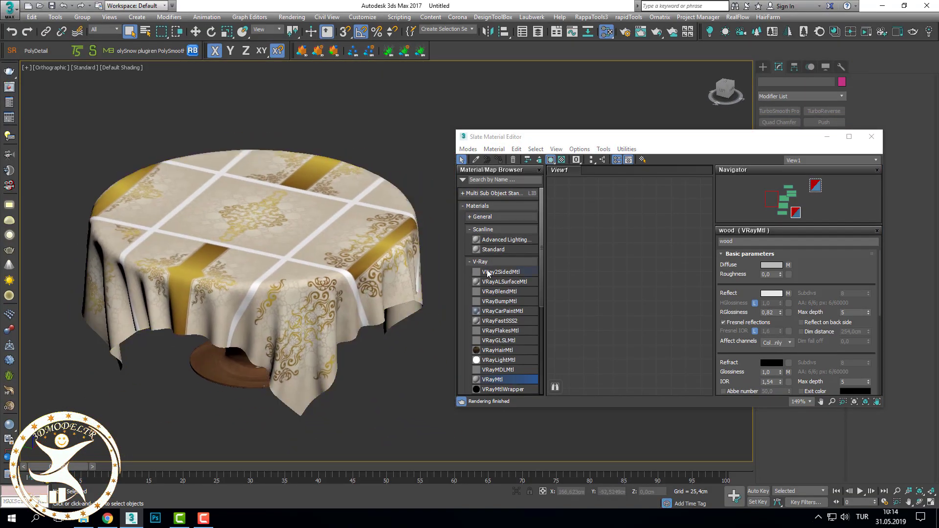
- Minimize Slate and view the table from a lower angle
click(827, 137)
mouse_move(488, 310)
alt+middle_down()
mouse_move(556, 346)
mouse_move(556, 388)
mouse_move(546, 369)
mouse_move(485, 352)
mouse_move(505, 285)
mouse_move(506, 383)
mouse_move(543, 379)
mouse_move(563, 352)
mouse_move(581, 388)
mouse_move(489, 367)
mouse_move(111, 325)
alt+middle_up()
scroll(556, 388, up, 3)
scroll(506, 352, down, 2)
click(476, 364)
scroll(475, 364, up, 2)
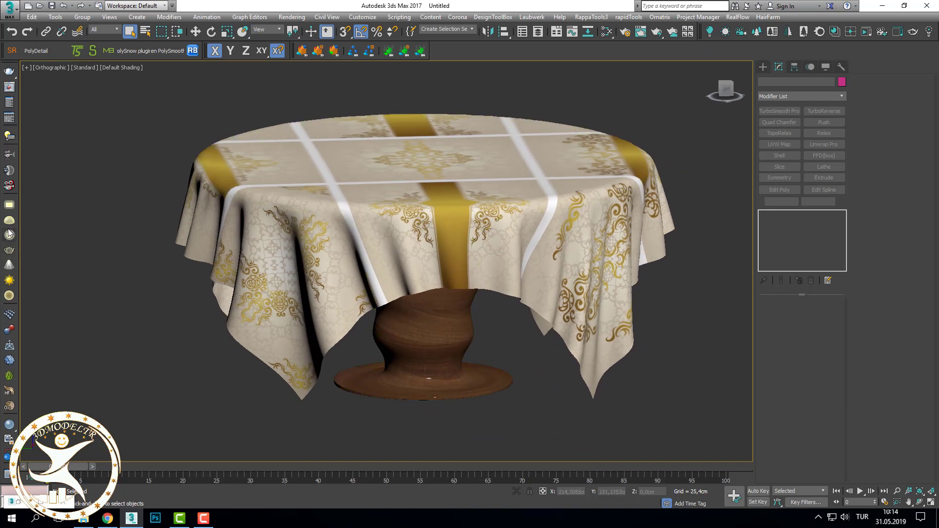
- Create a VRayPlane from Create > Geometry > VRay and give it a white object colour
click(10, 209)
click(9, 346)
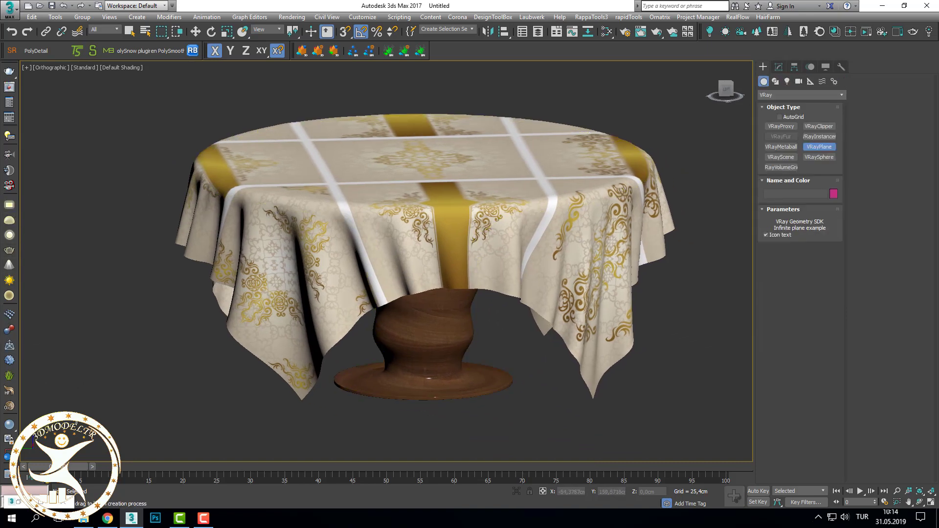
click(78, 418)
click(833, 194)
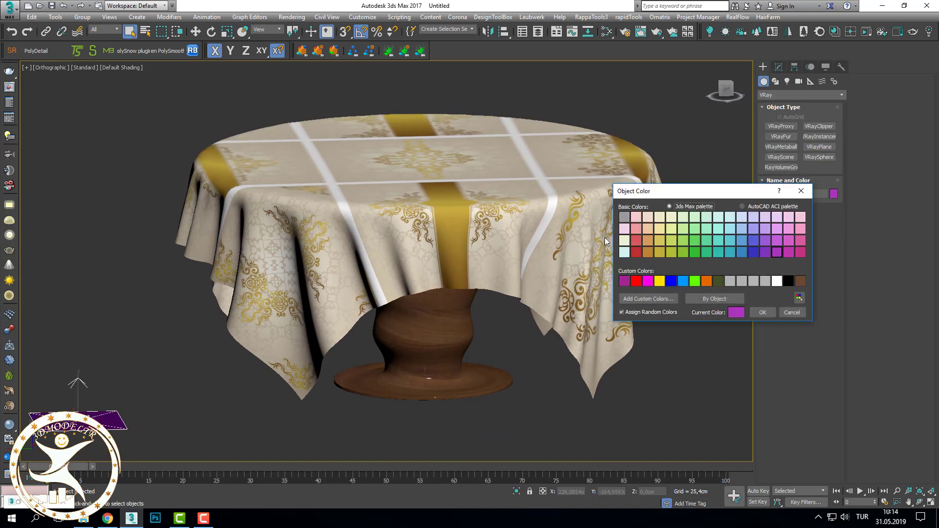
click(772, 311)
mouse_move(771, 310)
alt+middle_down()
mouse_move(642, 221)
mouse_move(660, 236)
mouse_move(662, 286)
alt+middle_up()
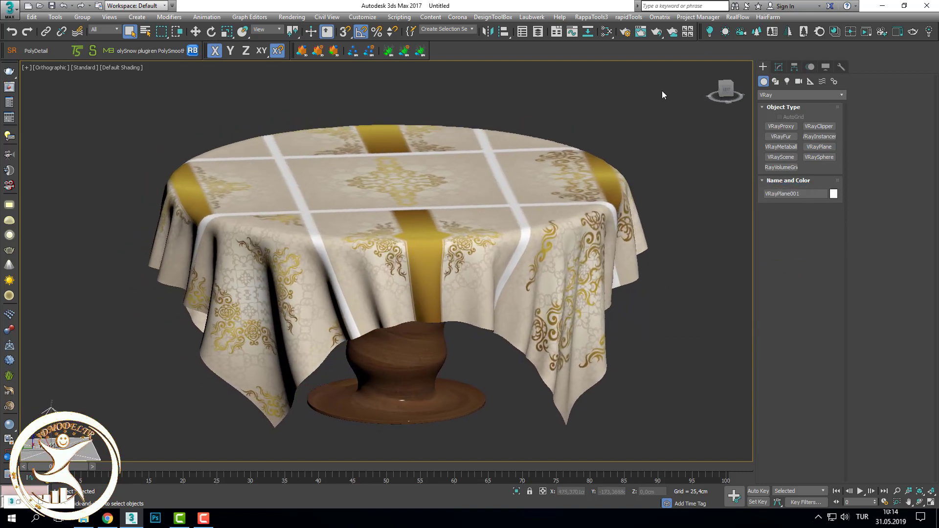
- Set the render Output Size to the HDTV video preset
click(625, 32)
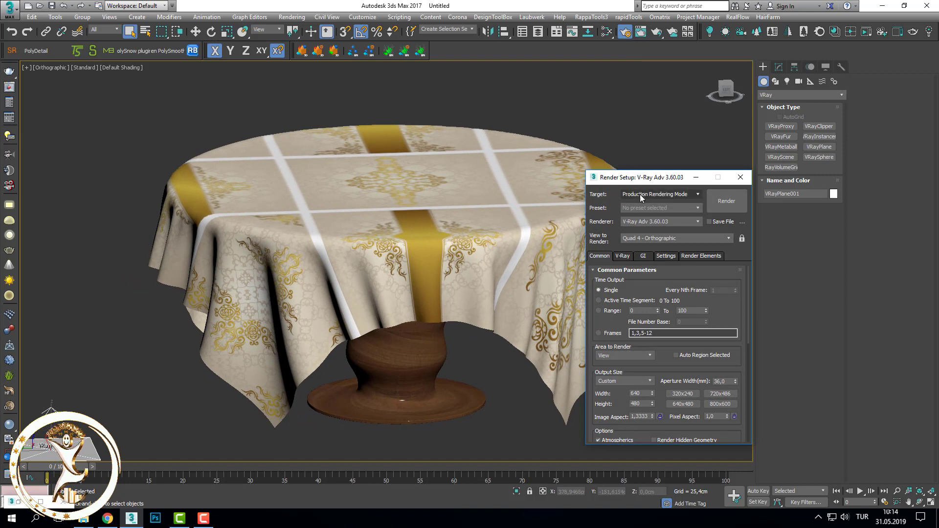
drag(631, 176, 646, 95)
click(628, 298)
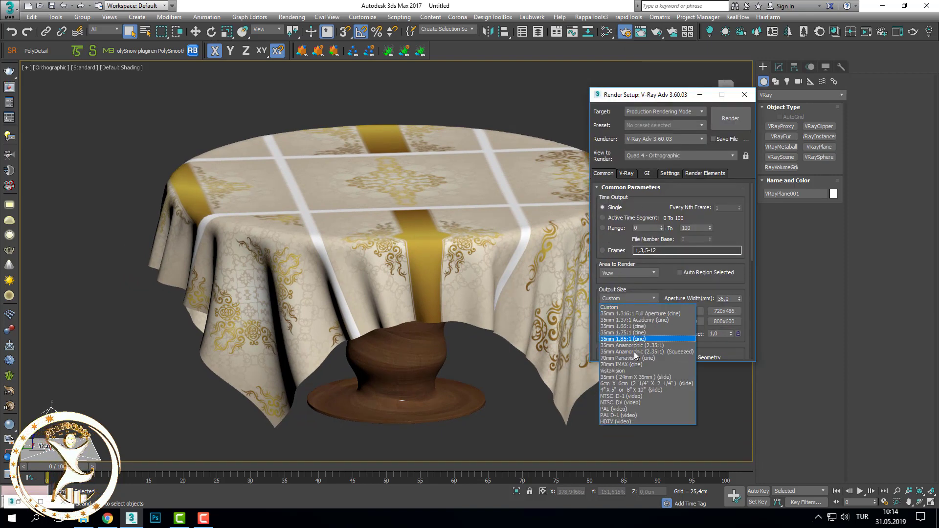
click(625, 418)
- Switch the V-Ray image sampler to Bucket and adjust its bucket and DMC settings
click(627, 173)
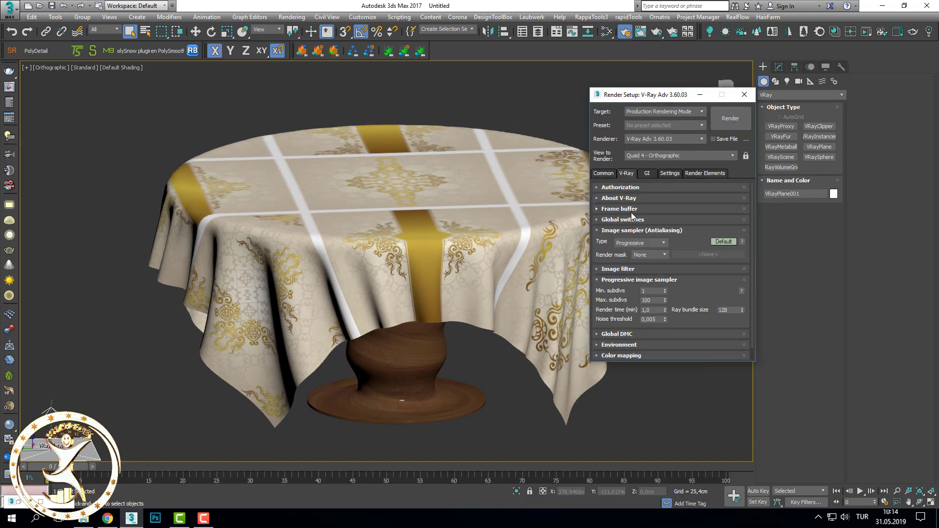
click(620, 197)
click(636, 231)
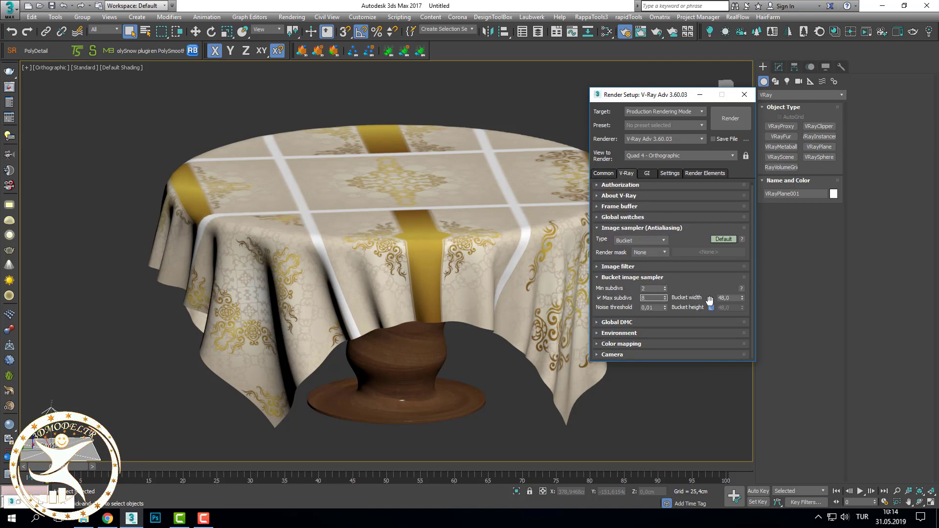
double_click(724, 298)
text(32)
click(636, 323)
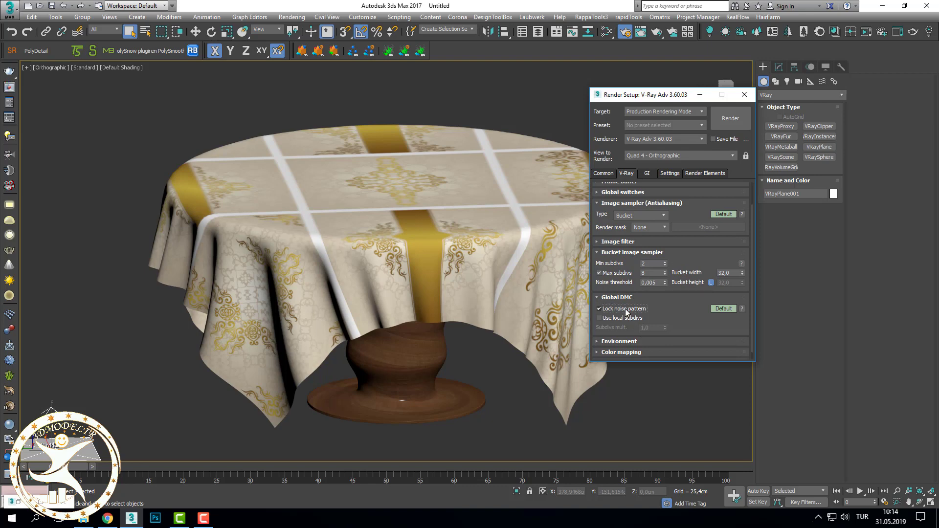
click(623, 298)
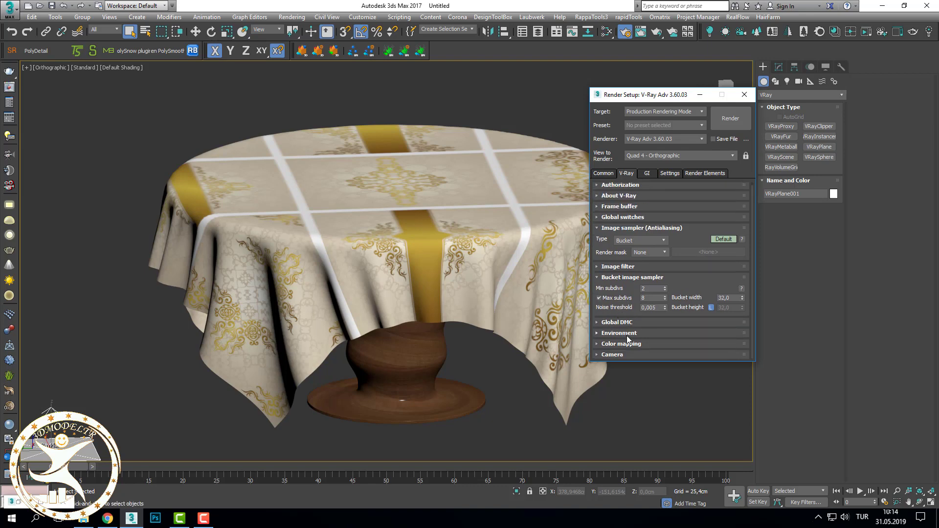
click(627, 335)
click(619, 222)
- Set V-Ray colour mapping to Reinhard with burn value 0,6
click(626, 344)
click(638, 323)
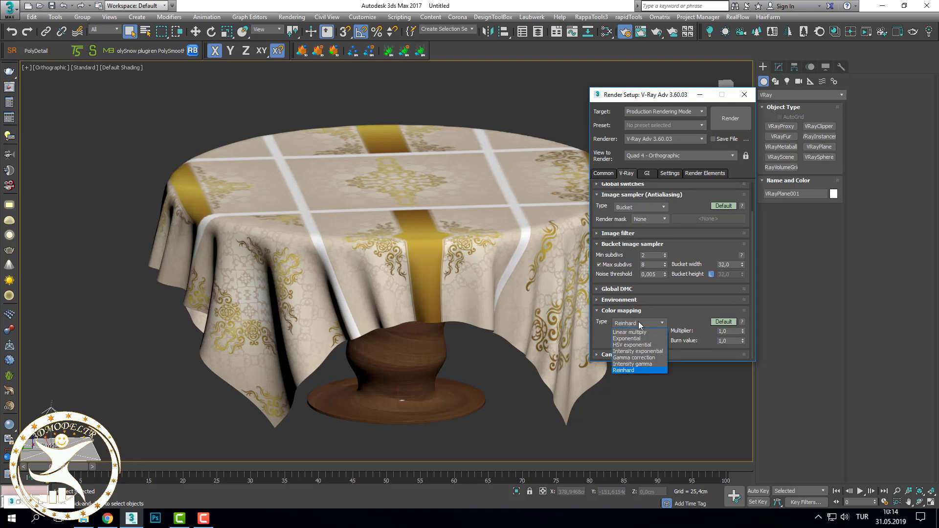
click(659, 326)
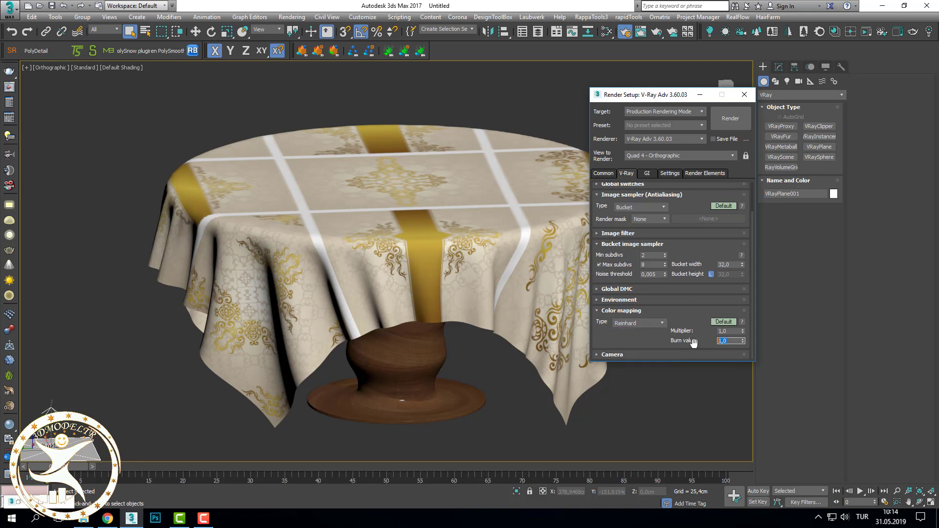
click(638, 311)
click(647, 173)
- Use Irradiance map as primary GI engine and Light cache as secondary
click(663, 209)
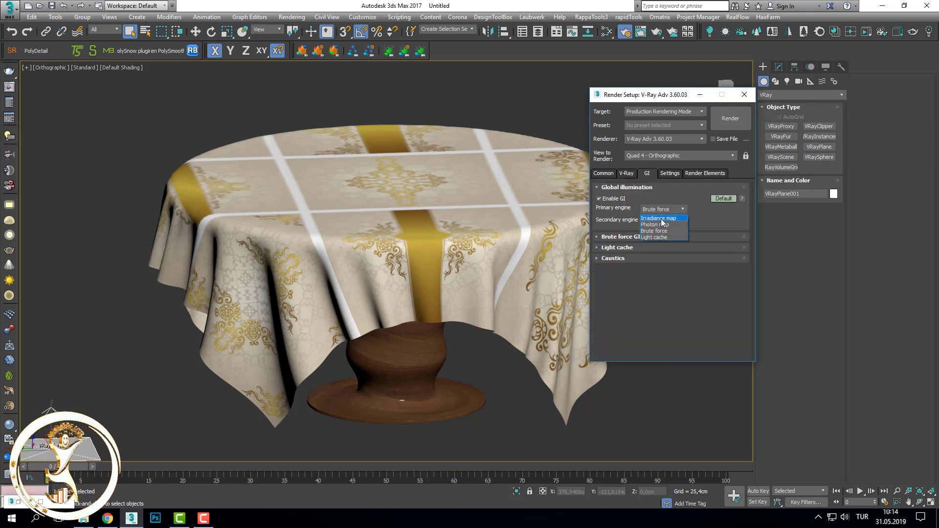
click(669, 221)
click(655, 250)
click(620, 237)
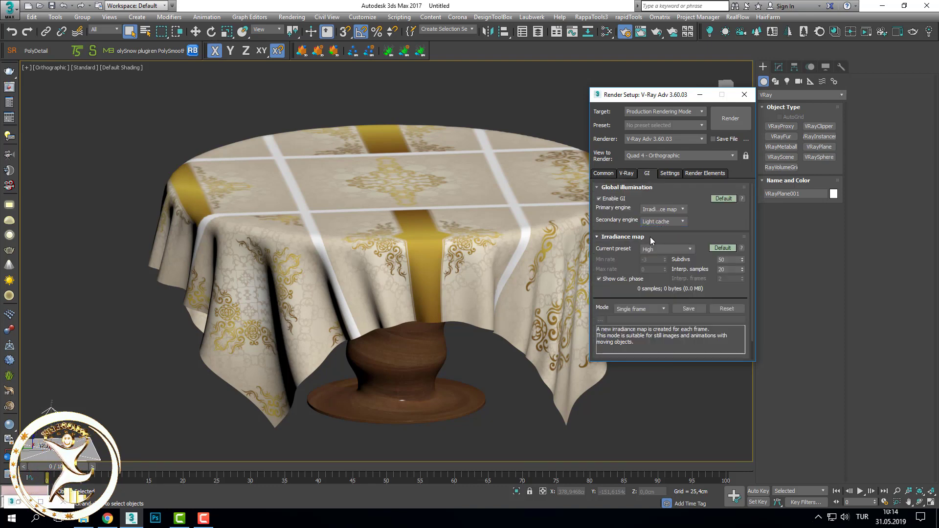
- Apply the Very low irradiance map preset with 30 interpolation samples
click(668, 250)
click(658, 265)
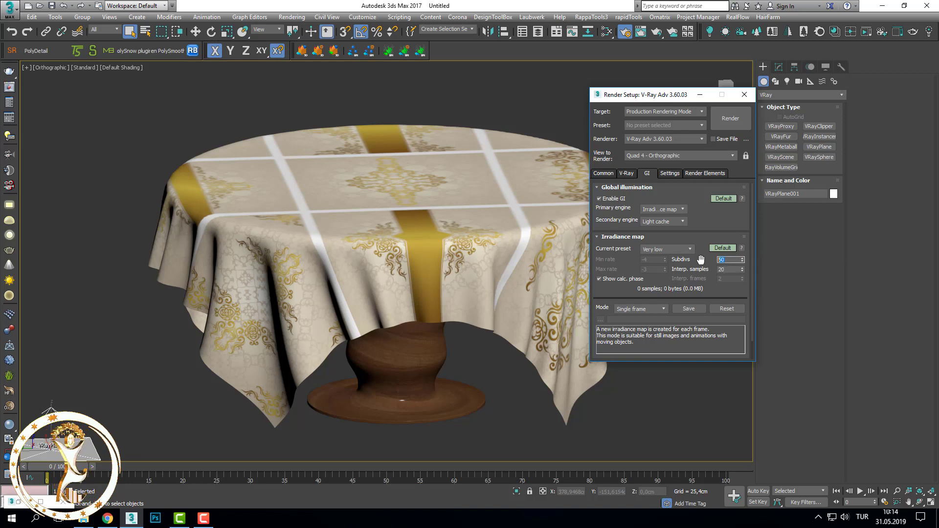
text(70)
key(Tab)
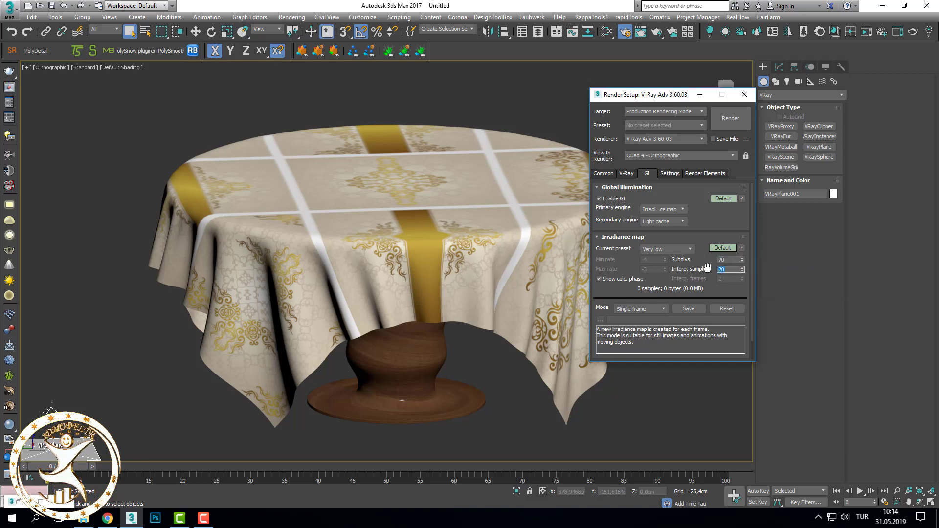
text(30)
key(shift+Tab)
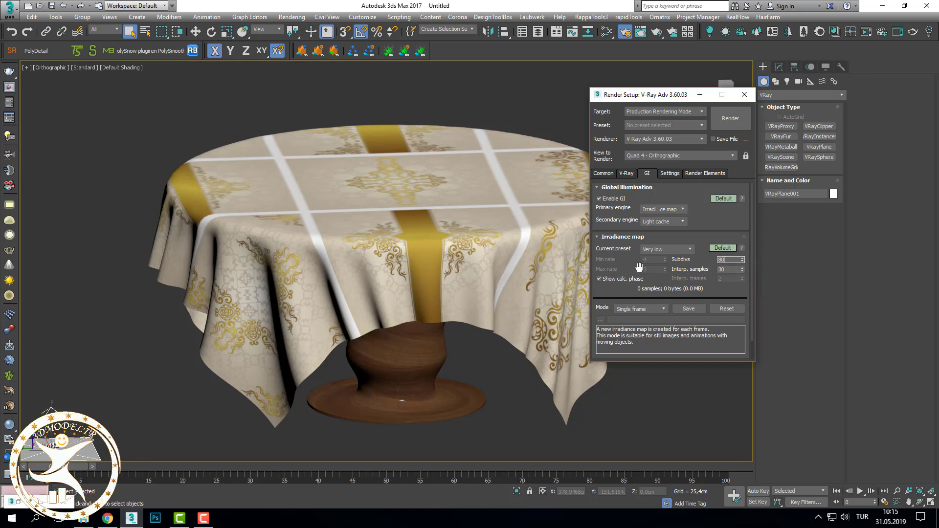
- Set light cache subdivs to 1500 and return to the main V-Ray settings
click(624, 238)
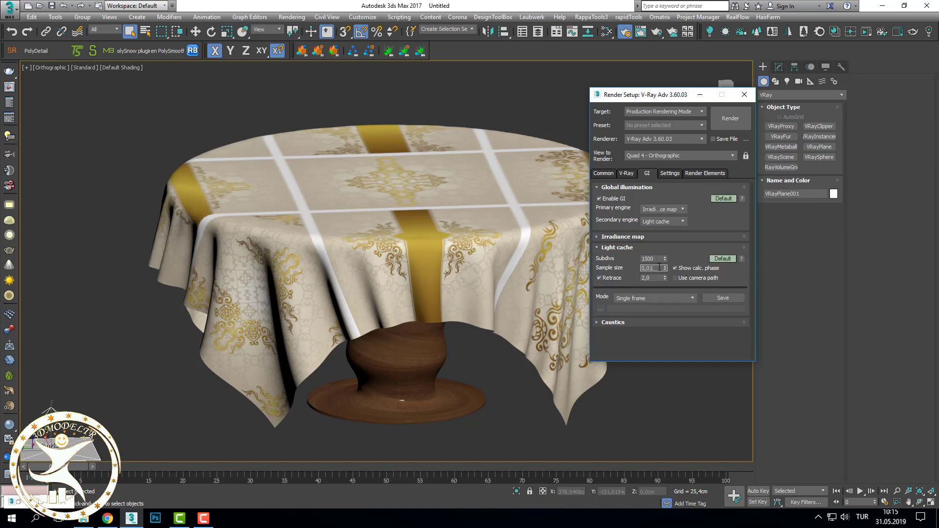
click(623, 248)
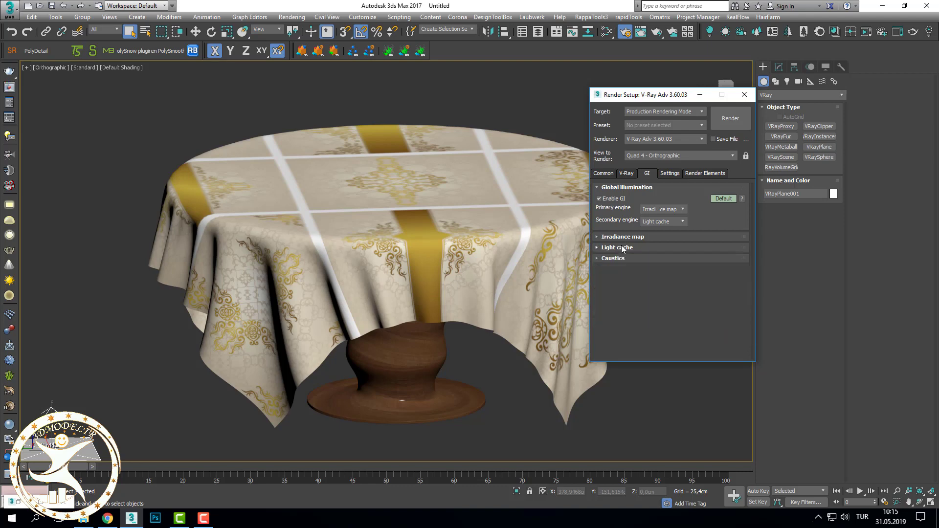
click(669, 172)
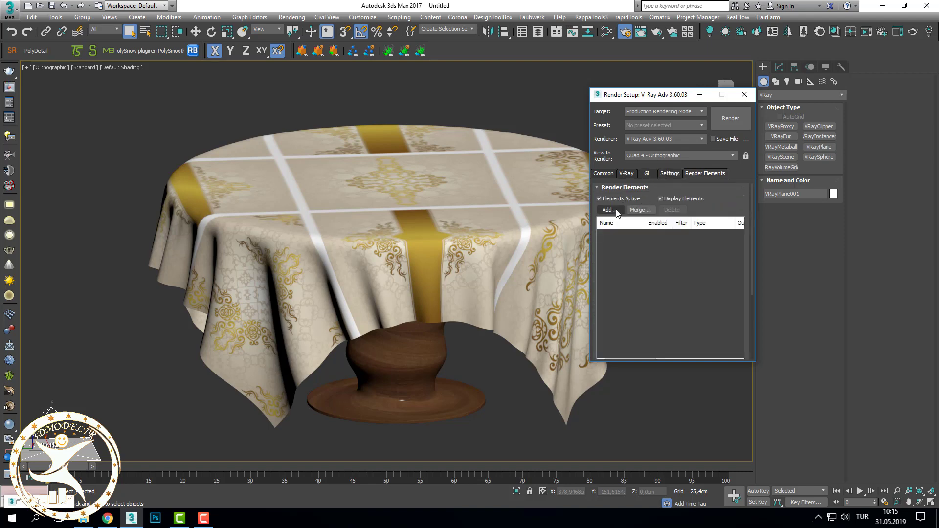
click(604, 173)
click(629, 175)
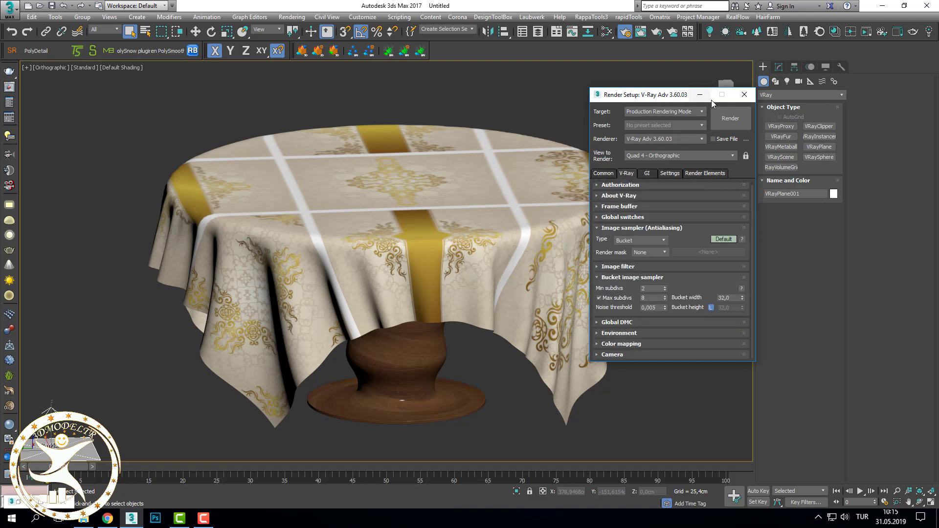
click(744, 94)
- Create a Physical camera in Top view aimed at the table and look through it
click(668, 226)
key(t)
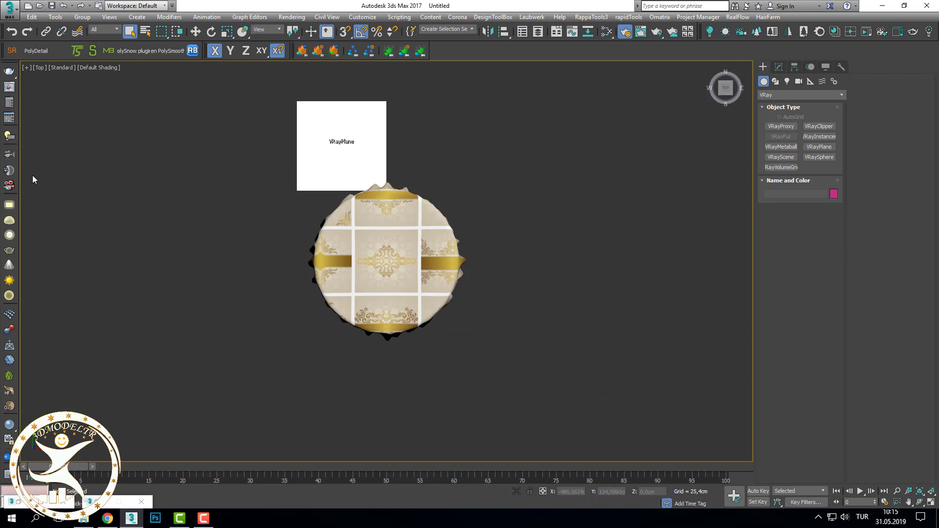
click(9, 155)
drag(305, 423, 422, 222)
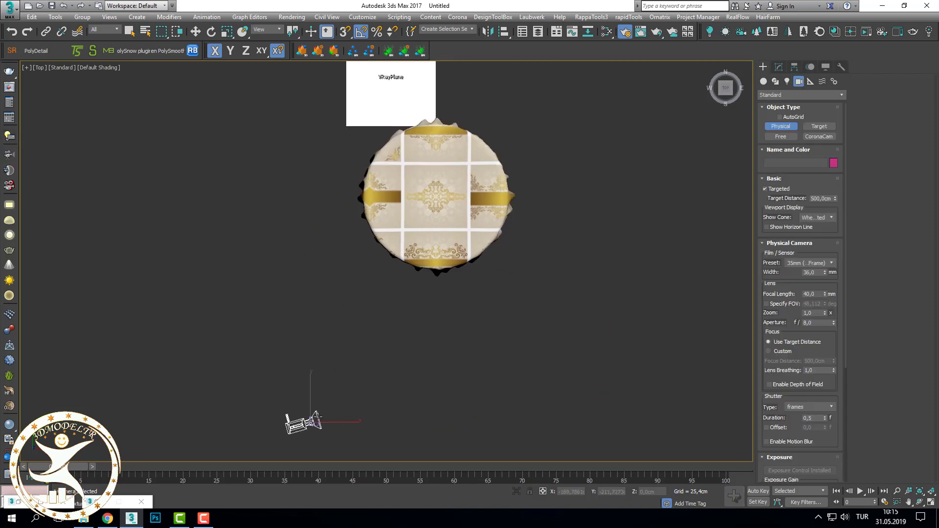
right_click(360, 315)
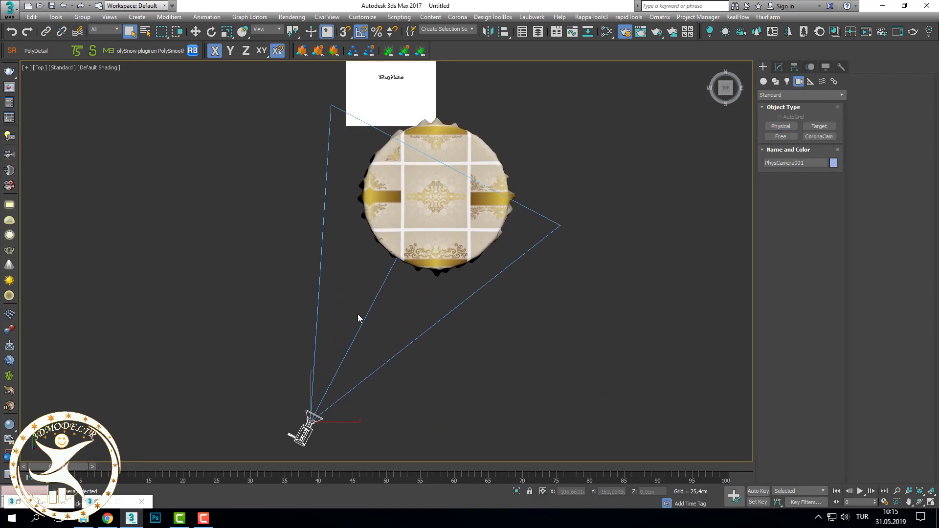
key(c)
- Orbit and dolly the camera to frame the tabletop from slightly above
alt+middle_drag(360, 313, 706, 402)
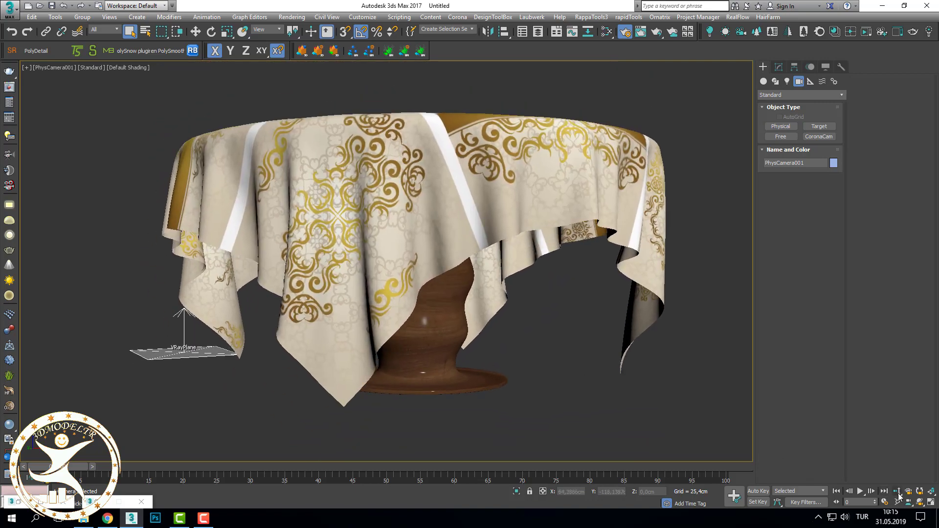
click(920, 502)
mouse_move(473, 233)
mouse_down()
mouse_move(537, 273)
mouse_move(506, 266)
mouse_move(493, 243)
mouse_move(518, 314)
mouse_up()
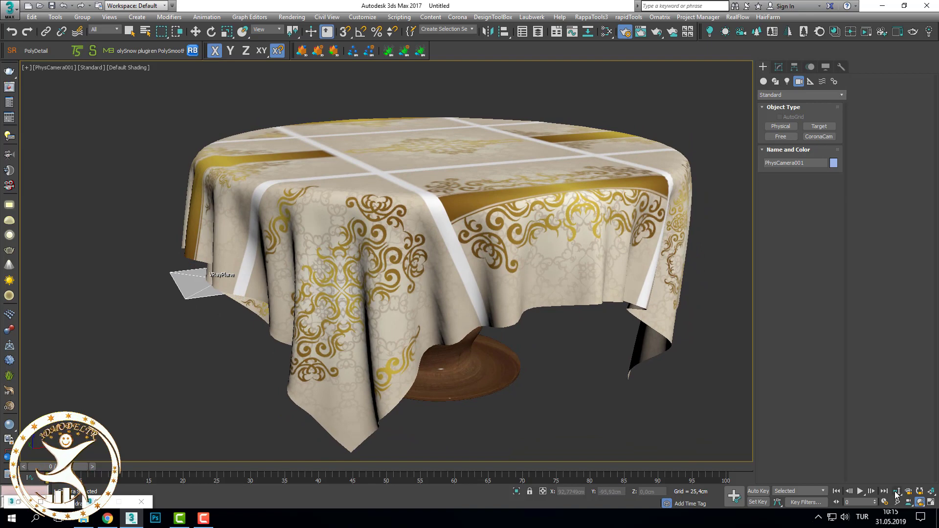
mouse_move(533, 362)
mouse_down()
mouse_move(539, 380)
mouse_move(541, 330)
mouse_move(541, 353)
mouse_move(527, 352)
mouse_move(523, 325)
mouse_move(523, 348)
mouse_move(509, 312)
mouse_move(520, 338)
mouse_up()
right_click(520, 338)
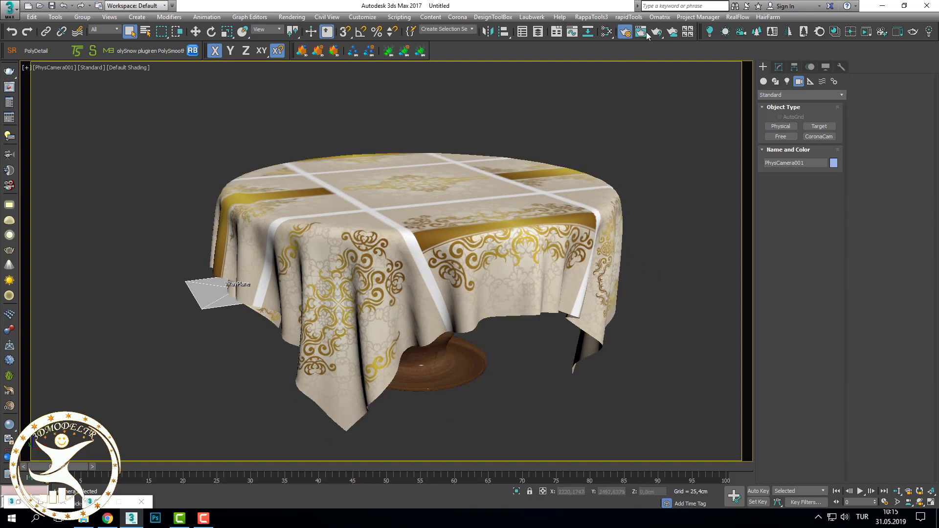
- Run a quick V-Ray test render from Render Setup, then stop it and close the window
click(629, 34)
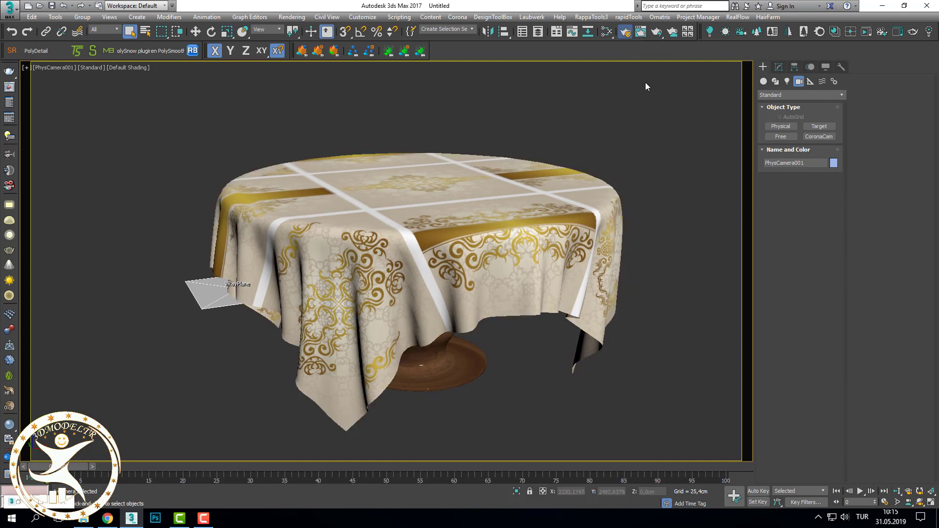
click(735, 120)
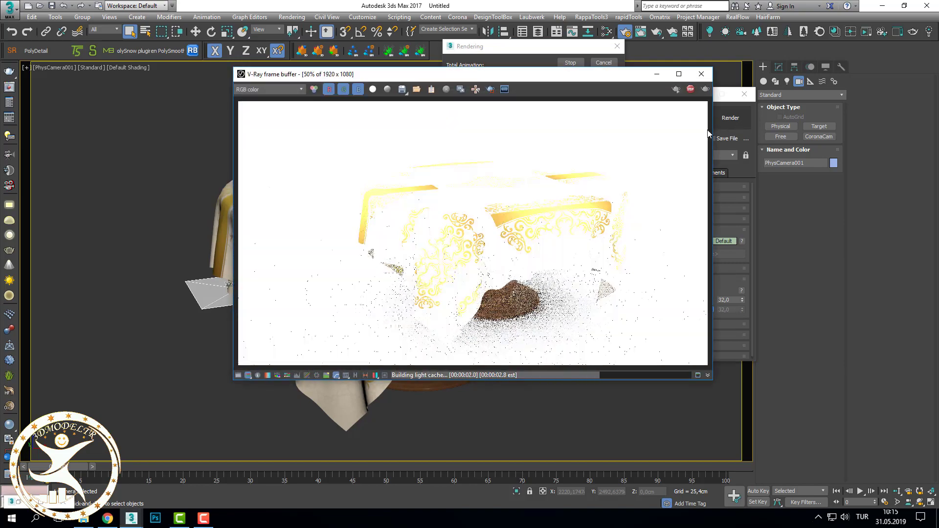
click(690, 89)
click(701, 74)
- Review the GI and light cache settings, turn on the white GI environment, and test render
click(647, 172)
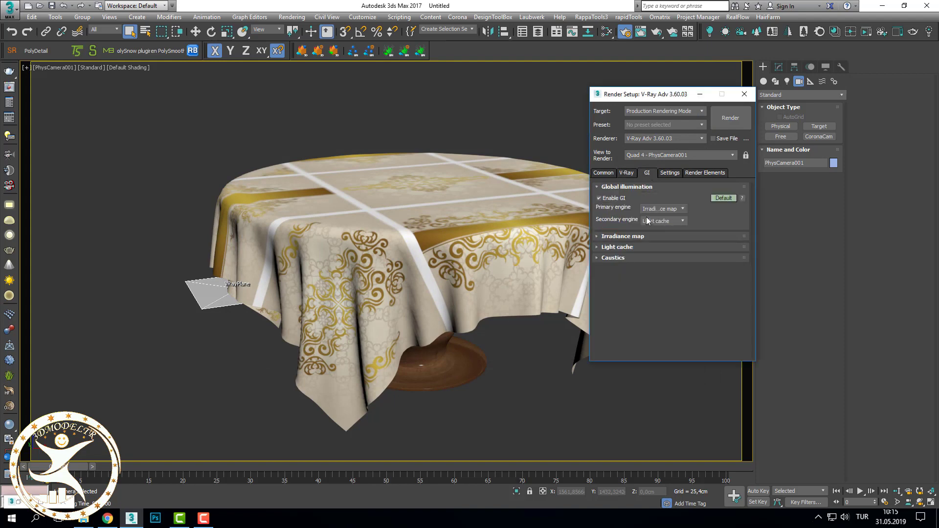
click(618, 247)
click(632, 248)
click(627, 172)
click(627, 336)
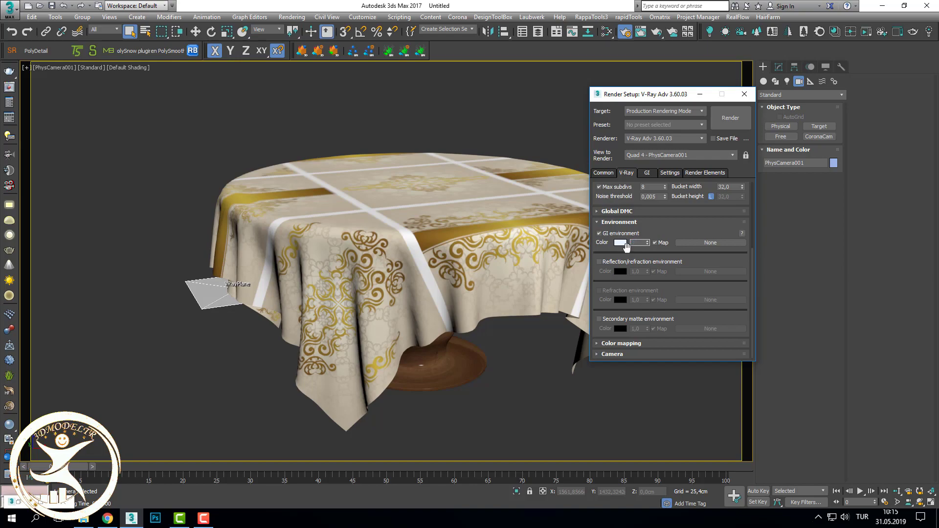
click(731, 118)
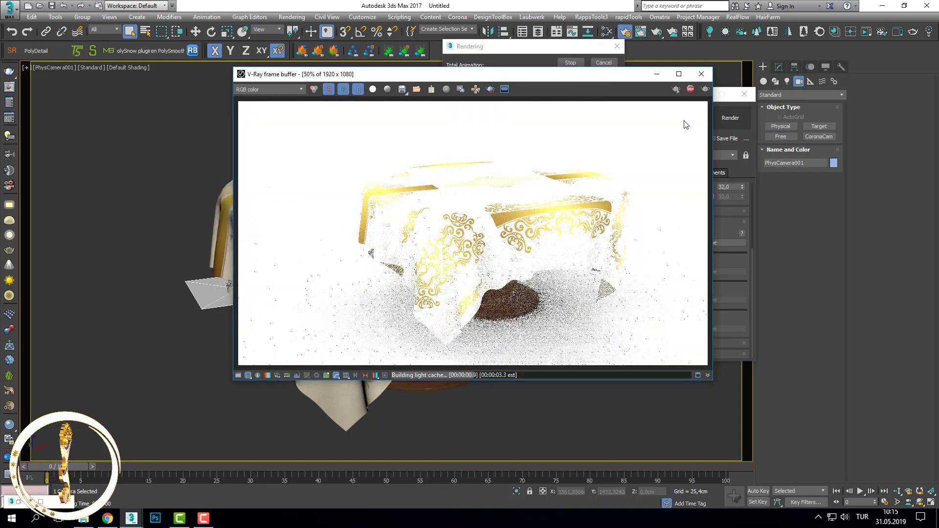
click(701, 74)
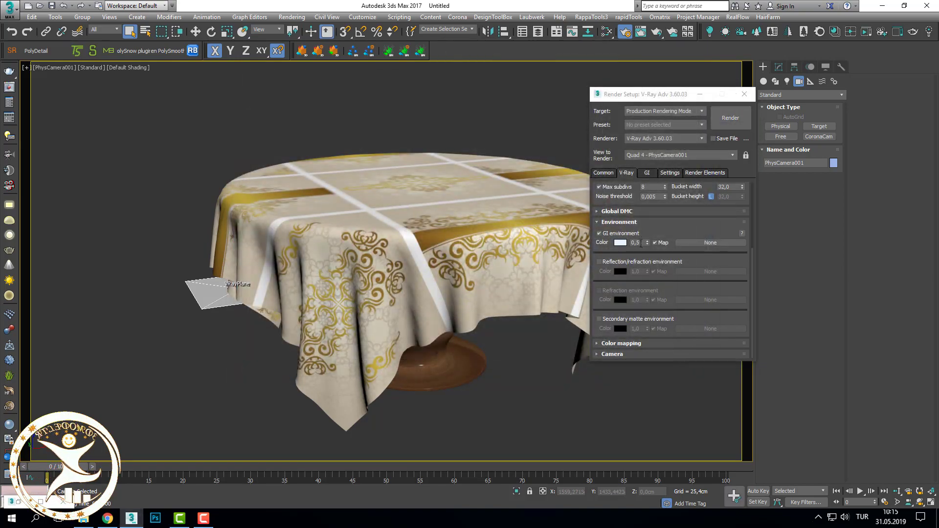
- Lower the GI environment multiplier to 0,2 and render again
double_click(638, 243)
text(0,2)
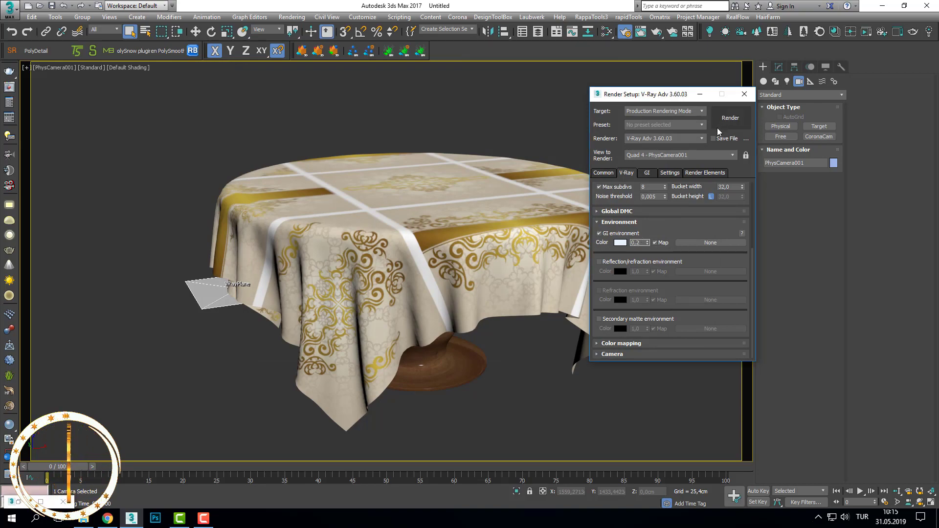
click(723, 126)
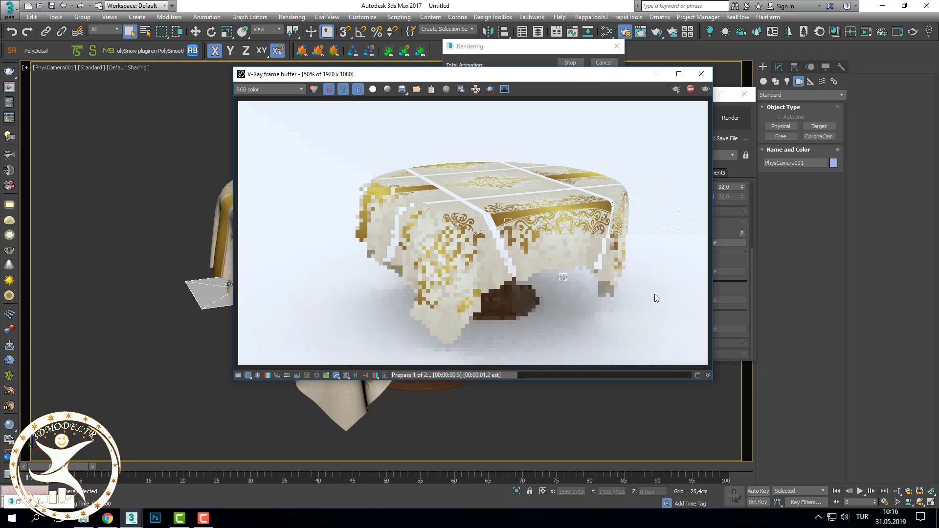
- Watch the 1920 x 1080 render at 100% in the maximized frame buffer until it finishes in 32.6 s
click(679, 74)
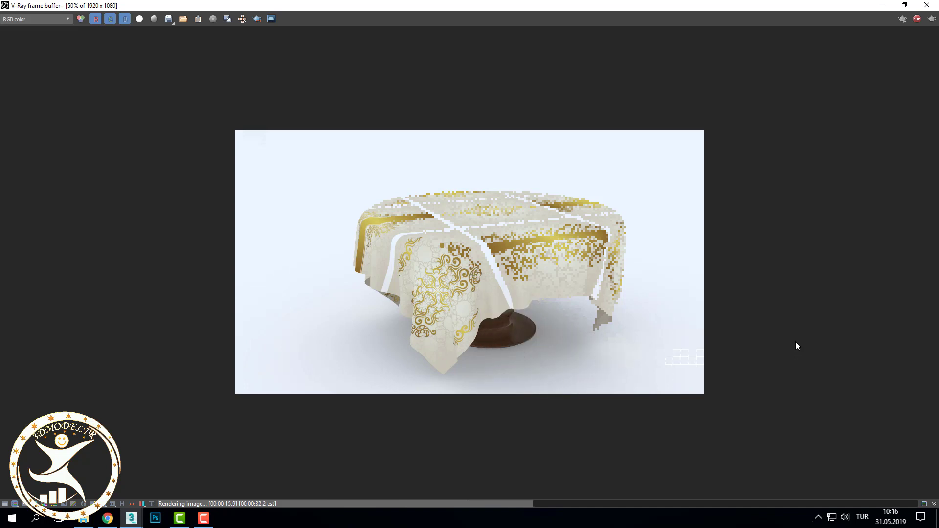
double_click(618, 360)
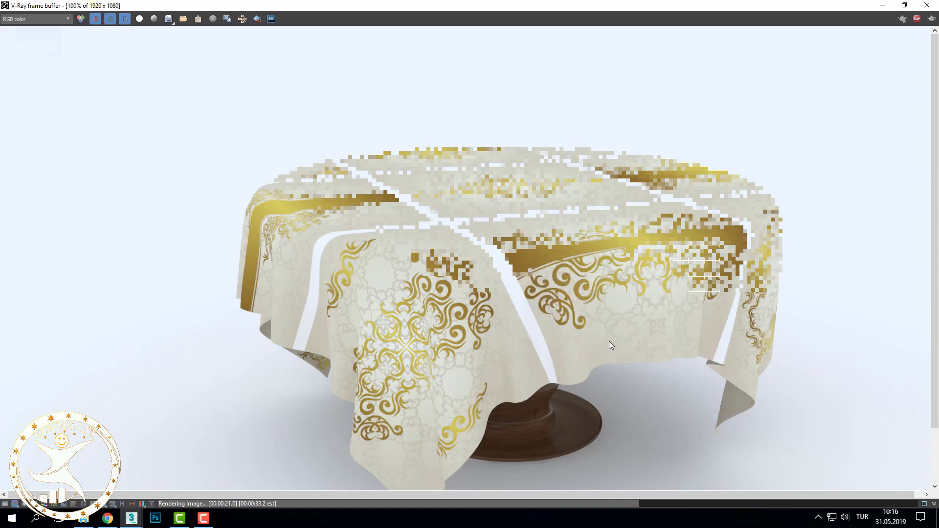
scroll(609, 340, down, 1)
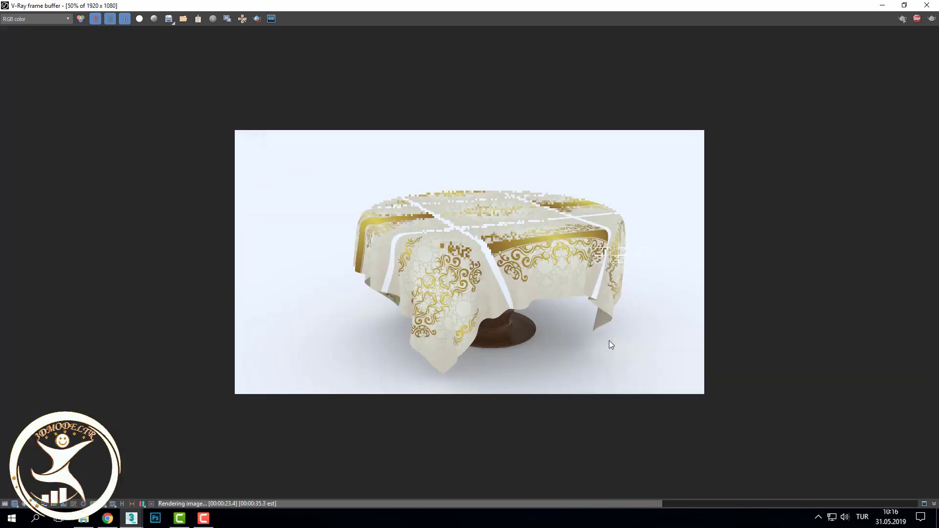
scroll(609, 349, up, 1)
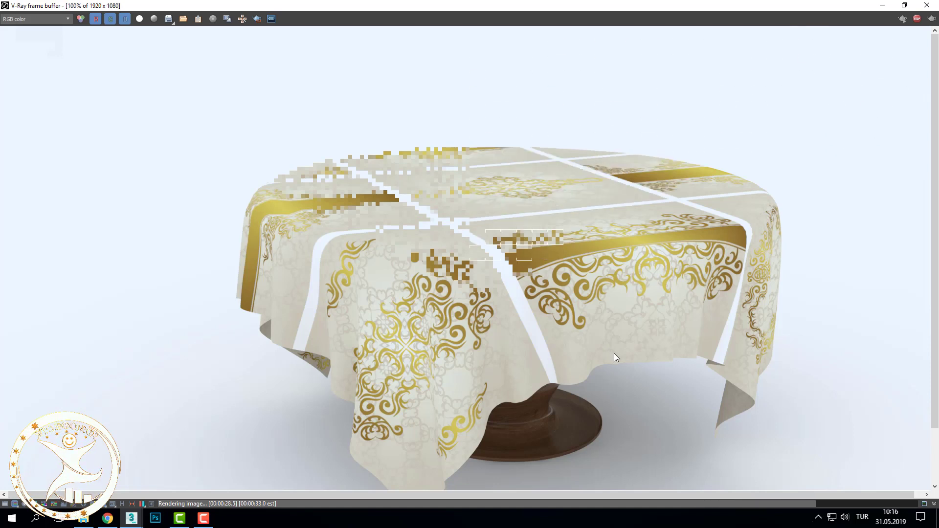
scroll(820, 336, down, 1)
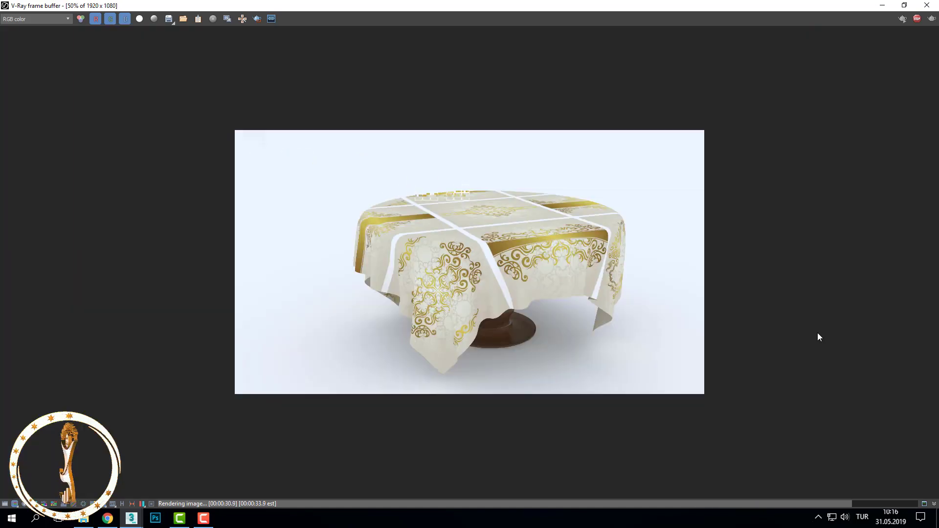
scroll(729, 356, up, 1)
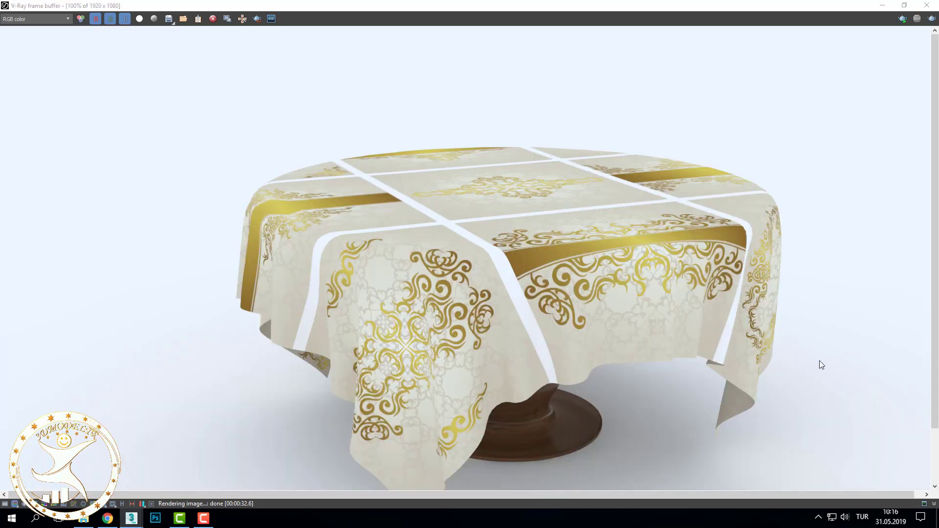
scroll(818, 361, down, 1)
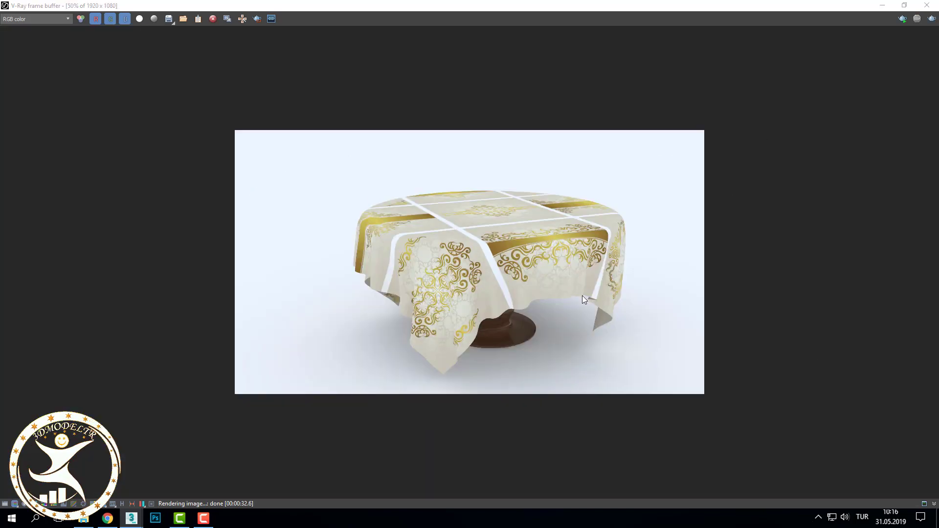
scroll(582, 295, up, 1)
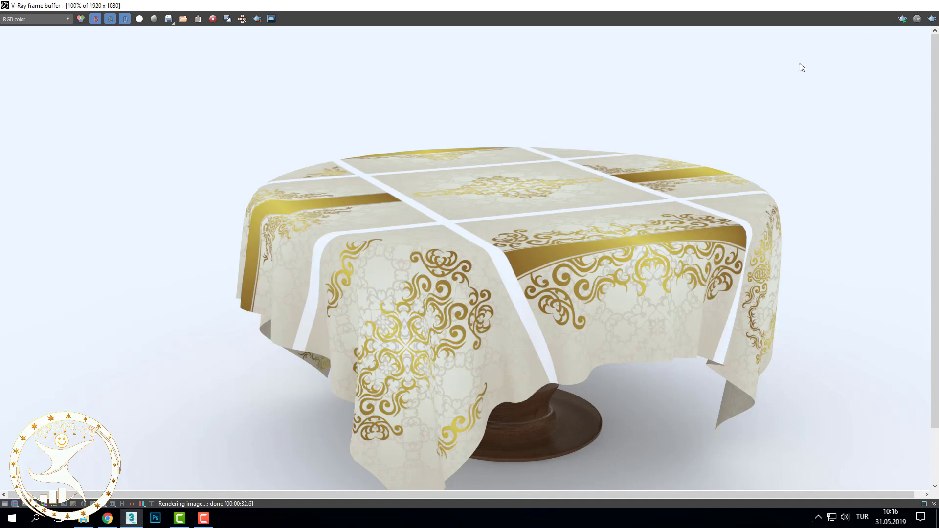